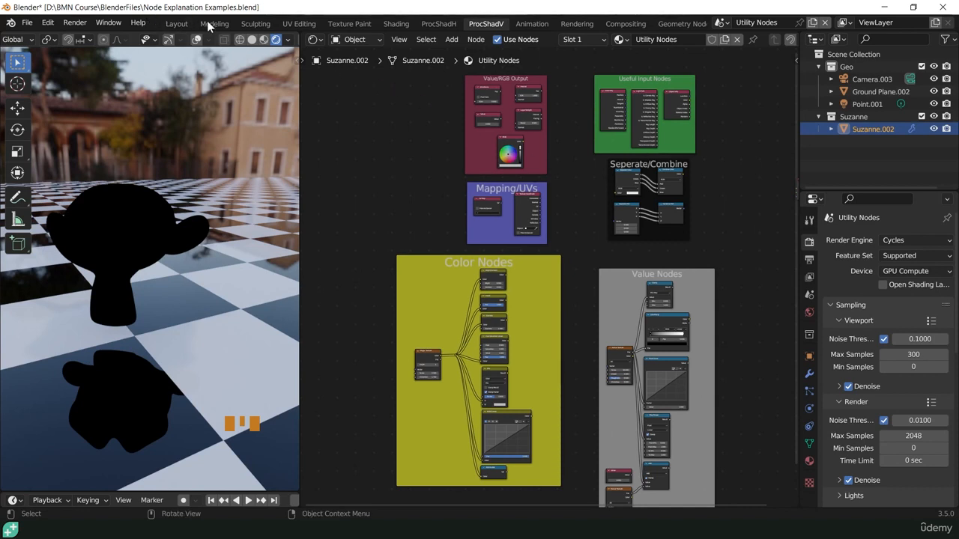
- Choose the Utility Nodes scene and select the Suzanne monkey head in the 3D view
left_click(722, 22)
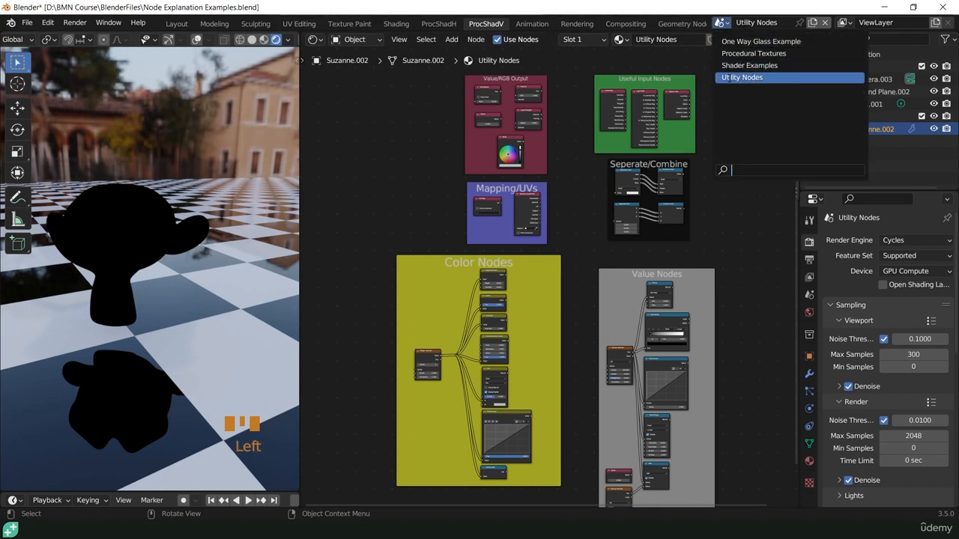
left_click(725, 77)
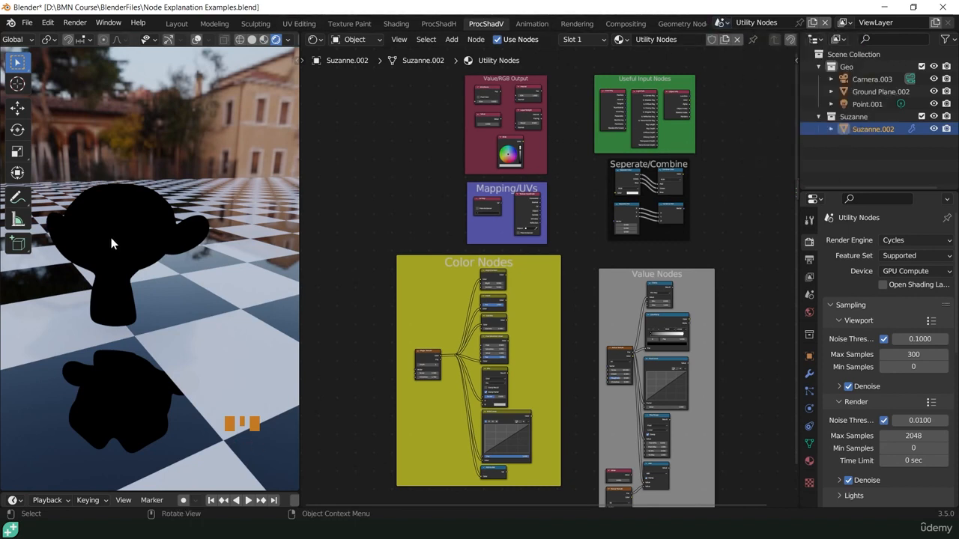
left_click(131, 213)
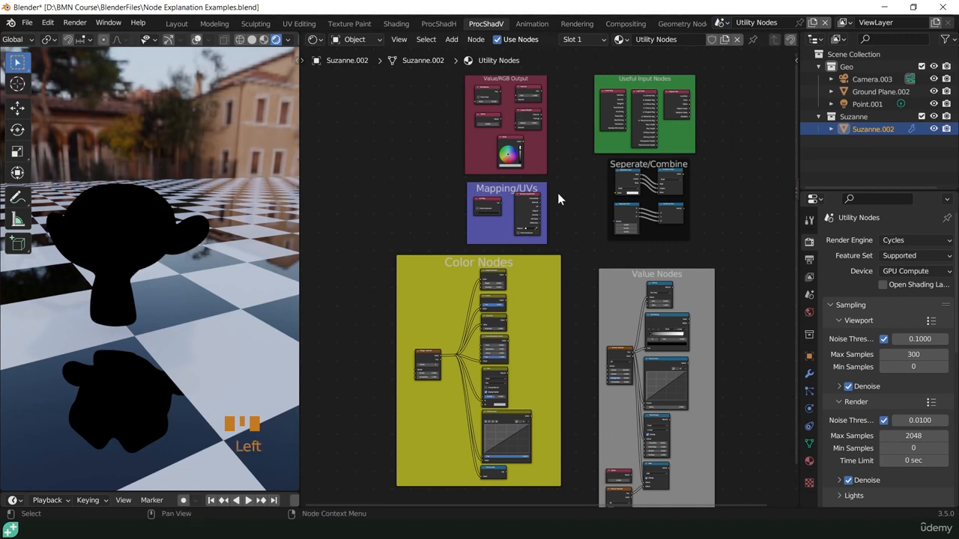
- Preview the UV Map node from the Mapping/UVs frame on the monkey and check its UV map field
middle_click_drag(559, 199, 528, 279, "shift")
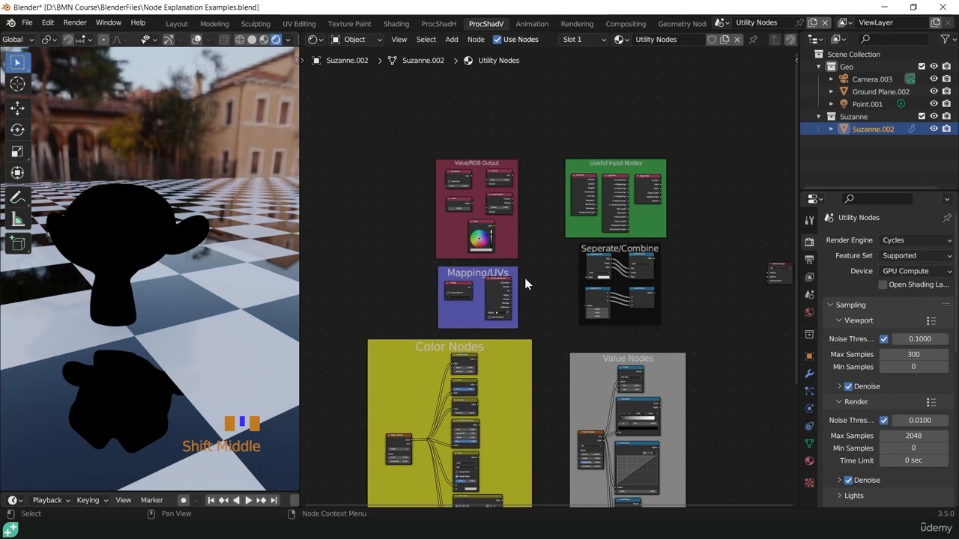
scroll(524, 278, "up", 9)
middle_click_drag(517, 280, 527, 261, "shift")
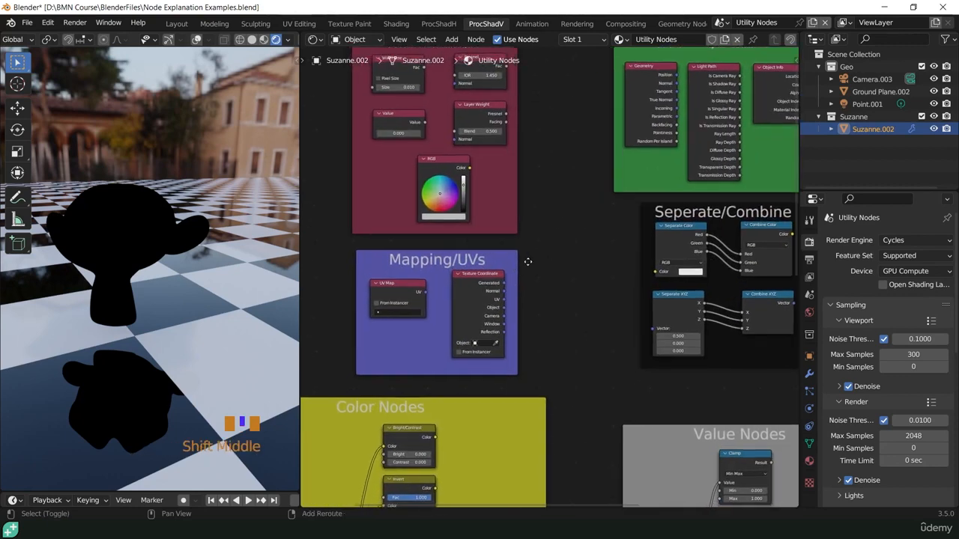
scroll(523, 241, "up", 3)
scroll(522, 241, "up", 2)
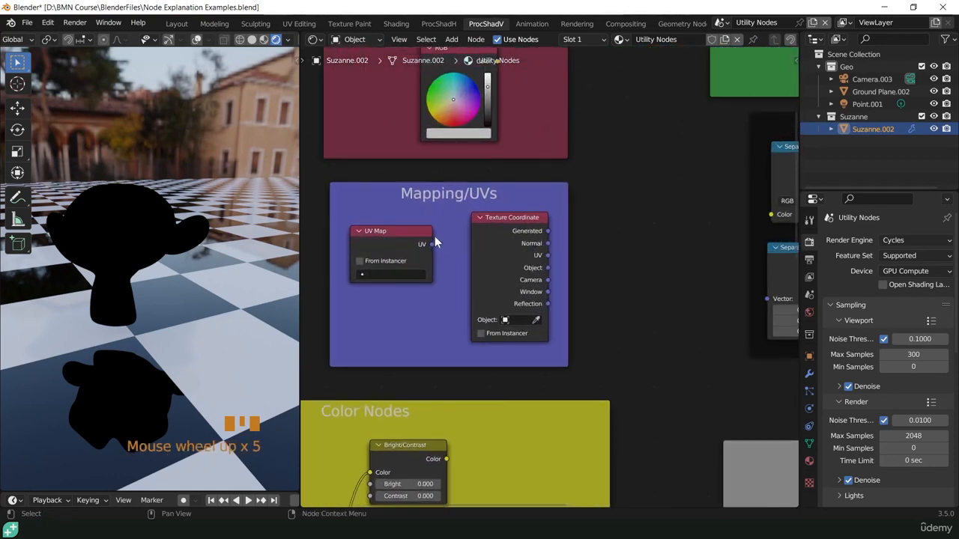
left_click(386, 236, "ctrl+shift")
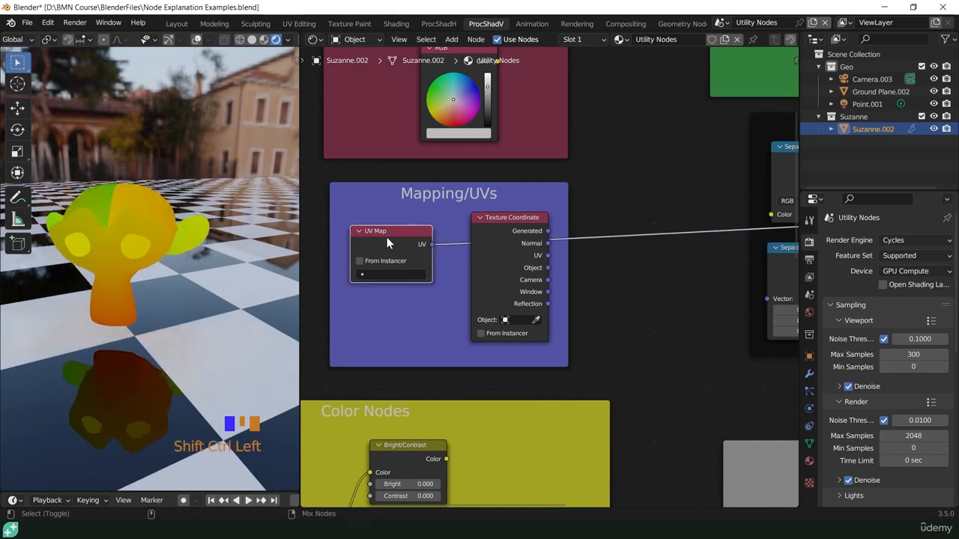
left_click(378, 275)
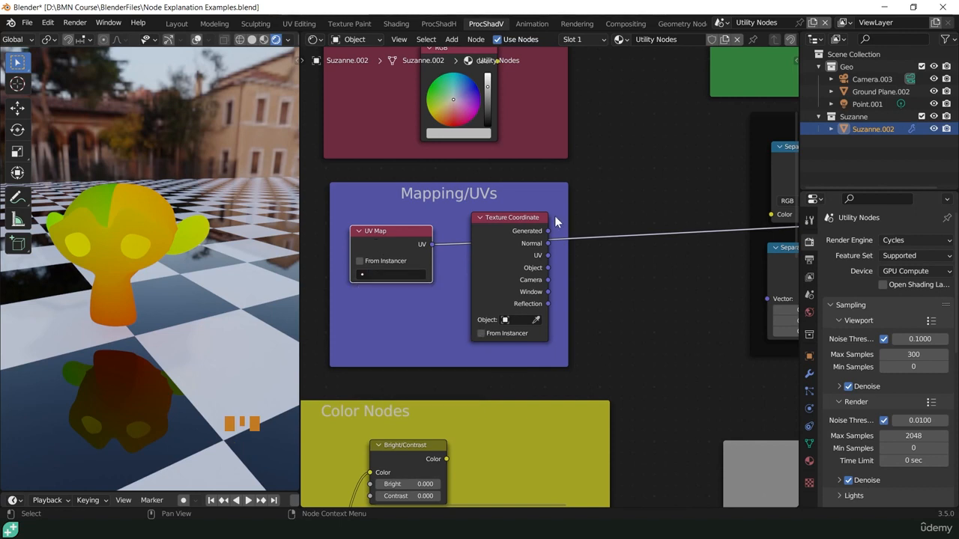
- Preview the Texture Coordinate node's Generated output on the monkey, then move the preview link to its Object output
left_click(511, 222, "ctrl+shift")
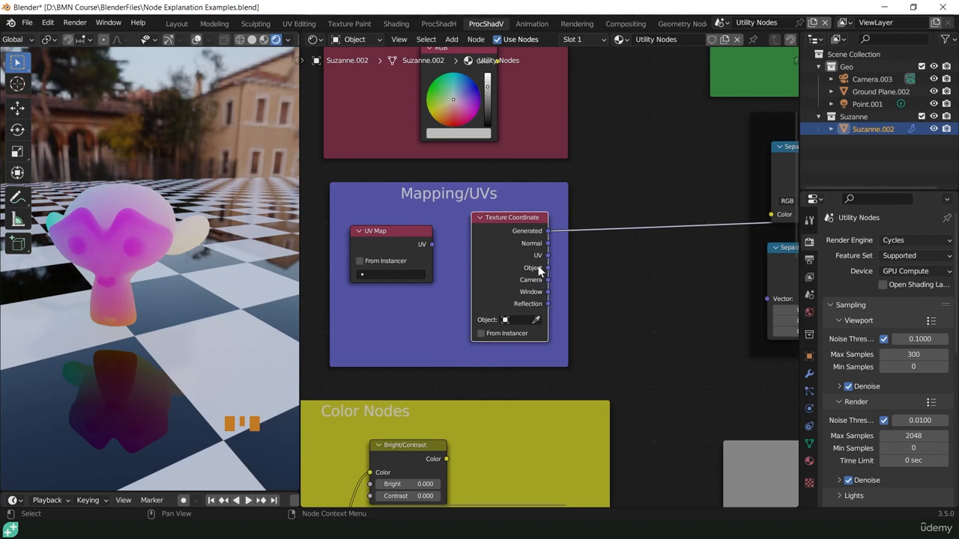
left_click_drag(548, 231, 551, 266, "ctrl")
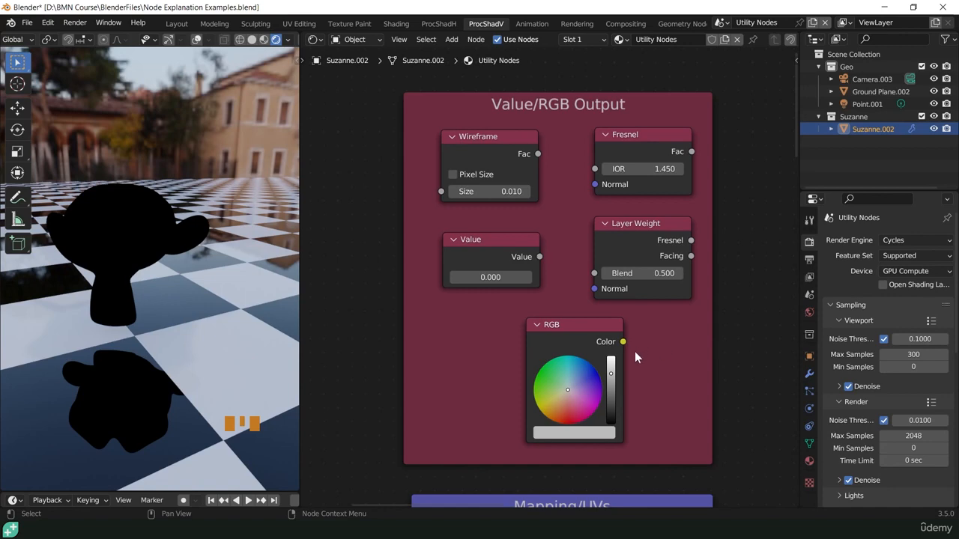
- Preview the Wireframe node on the monkey and examine the mesh lines up close from several angles
left_click(490, 145, "ctrl+shift")
scroll(110, 215, "up", 6)
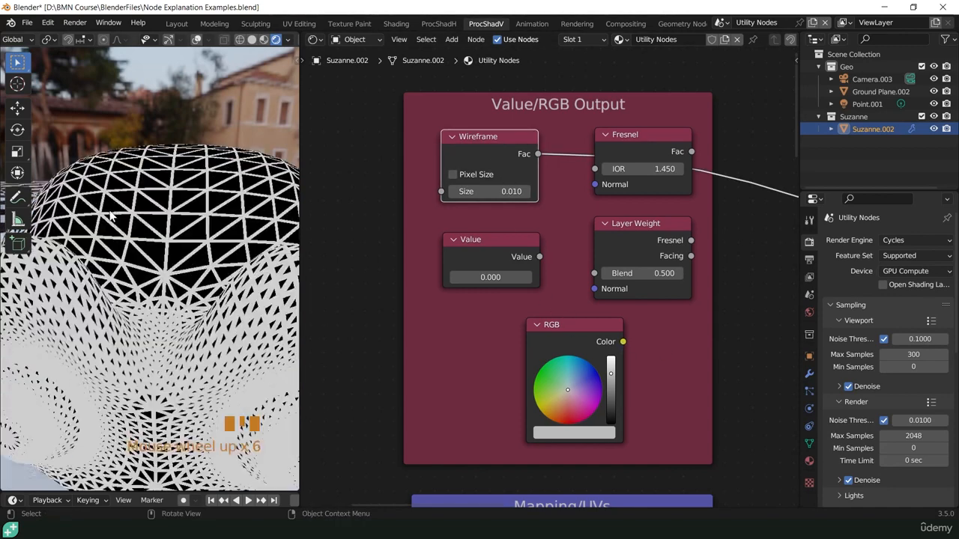
middle_click_drag(200, 217, 256, 234)
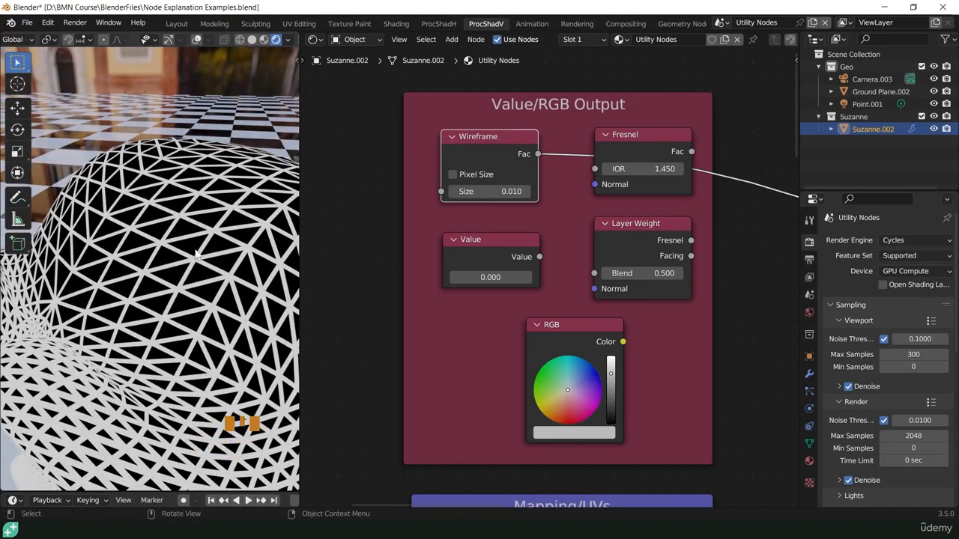
middle_click_drag(174, 314, 214, 234)
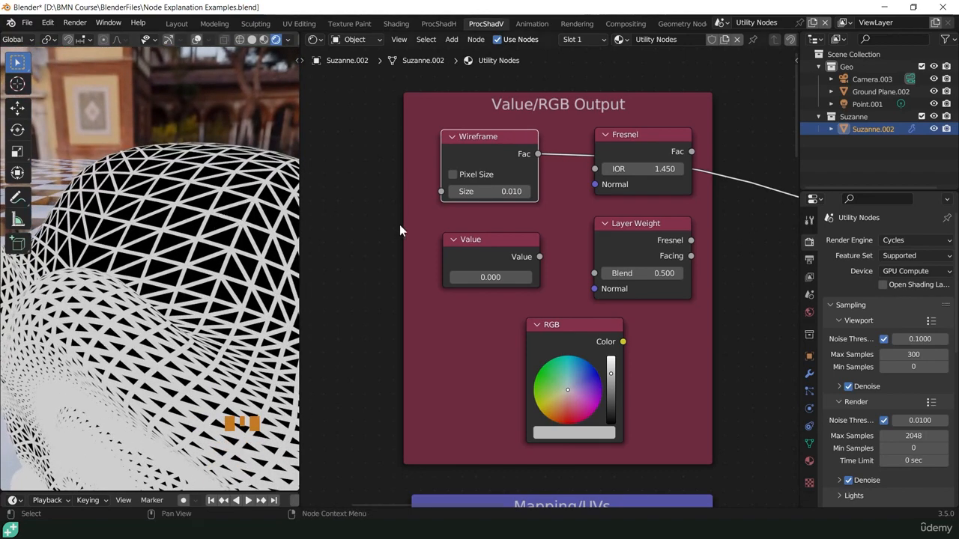
- Preview the Value node on the monkey and set its value to 0.200
left_click(484, 242, "ctrl+shift")
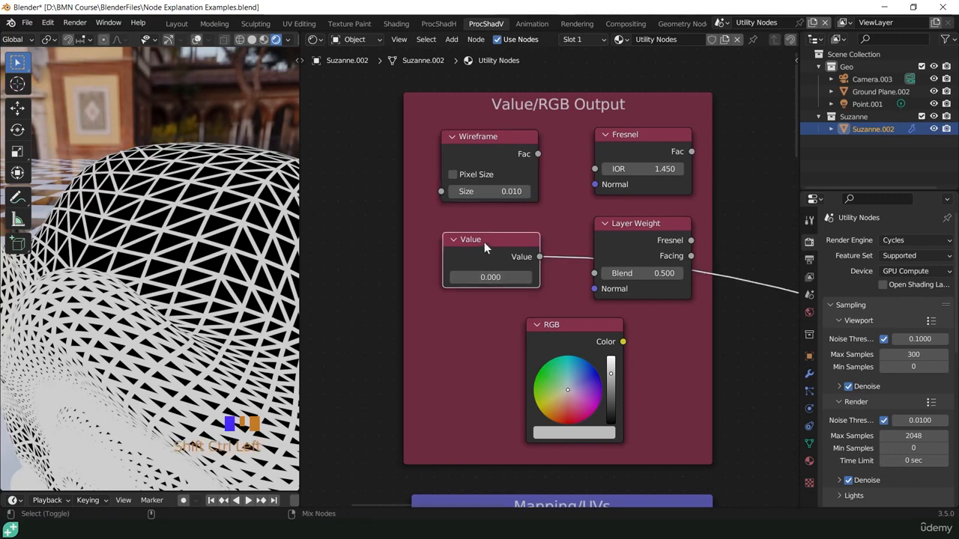
mouse_move(470, 278)
left_mouse_down()
mouse_move(620, 278)
mouse_move(485, 274)
left_mouse_up()
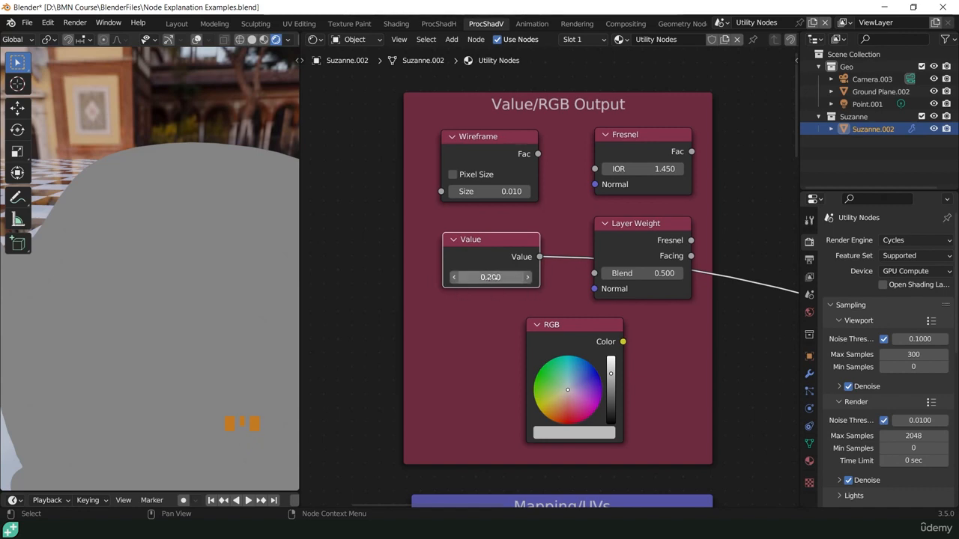
- Preview the Fresnel node on the monkey and set its IOR to 1.370
left_click(608, 158, "ctrl+shift")
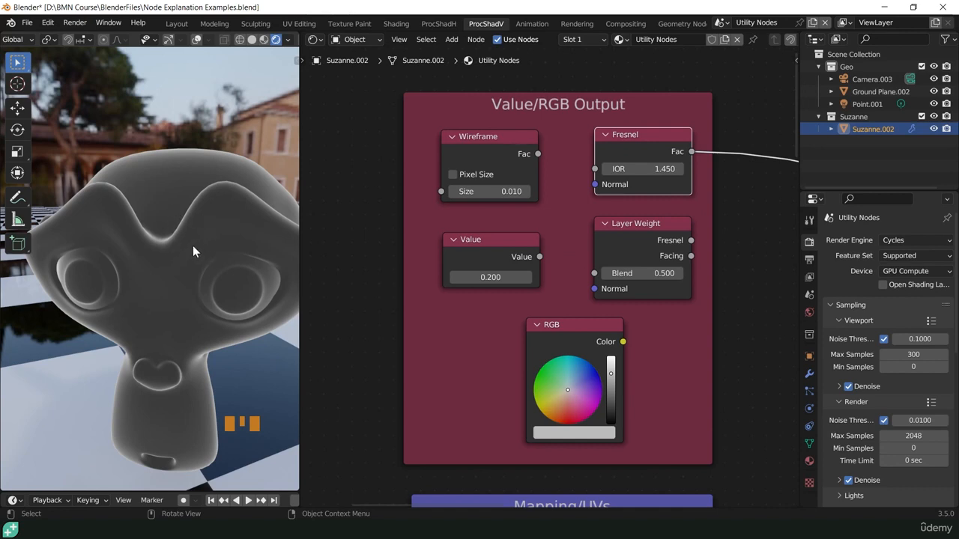
middle_click_drag(208, 236, 188, 248, "shift")
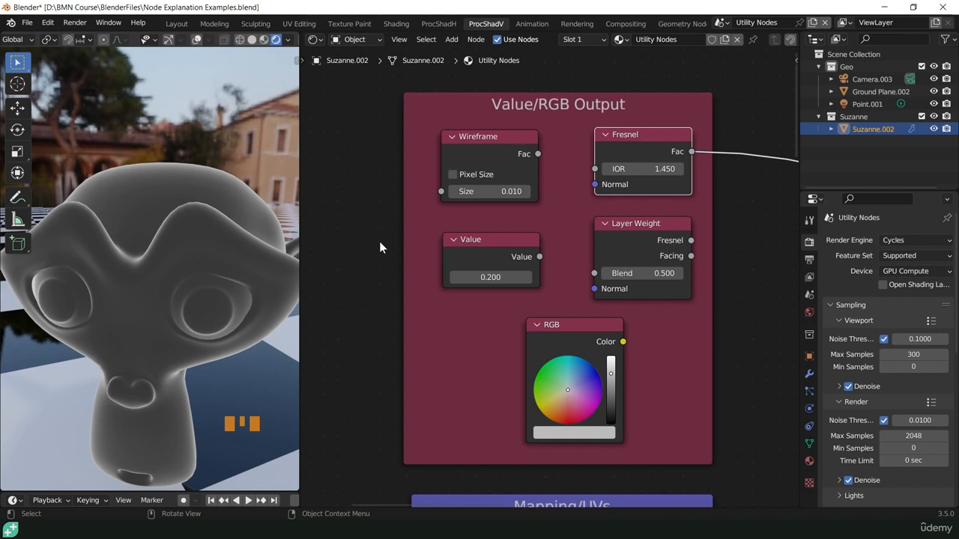
mouse_move(642, 168)
left_mouse_down("shift")
mouse_move(606, 168)
mouse_move(697, 168)
mouse_move(664, 169)
left_mouse_up("shift")
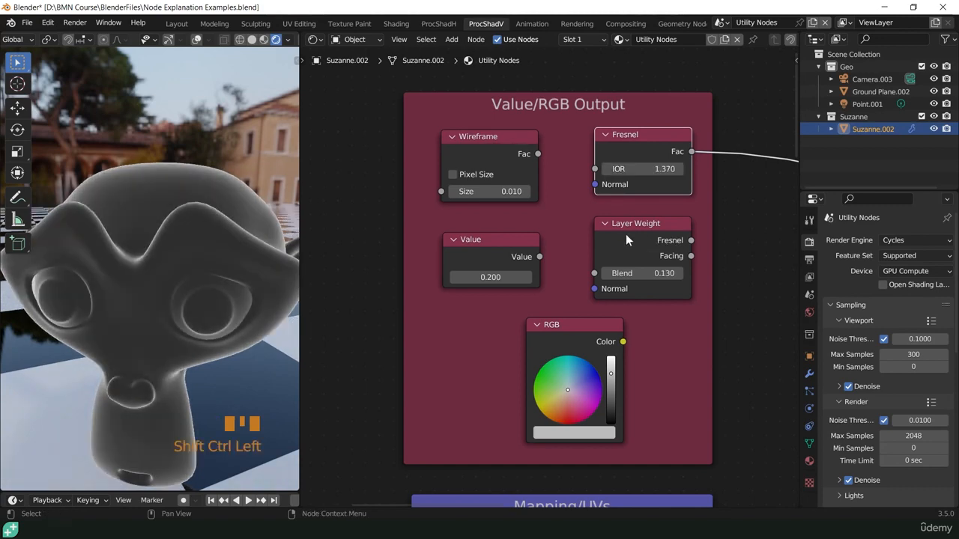
- Preview the Layer Weight node, adjust its Blend to 0.170, and switch the preview from its Fresnel output to Facing
left_click(623, 231, "ctrl+shift")
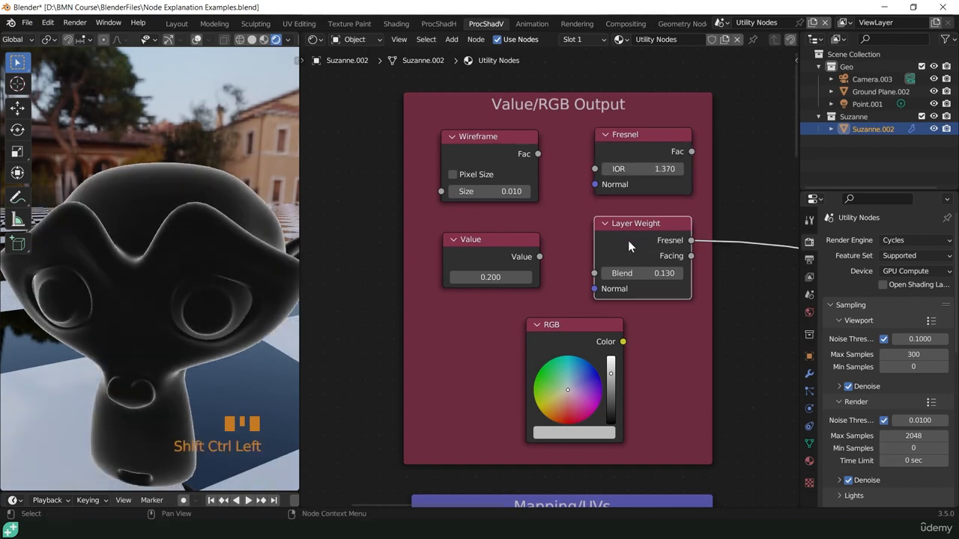
mouse_move(644, 273)
left_mouse_down()
mouse_move(712, 273)
mouse_move(642, 273)
left_mouse_up()
left_click_drag(692, 241, 692, 255, "ctrl")
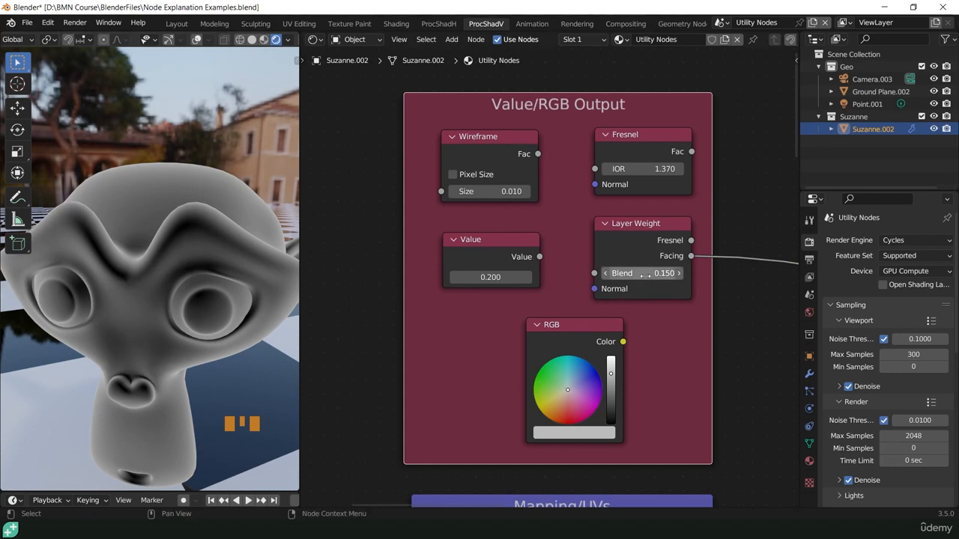
- Preview the RGB node on the monkey, trying a slightly brightened green before changing the color to pale pink
left_click(563, 325, "ctrl+shift")
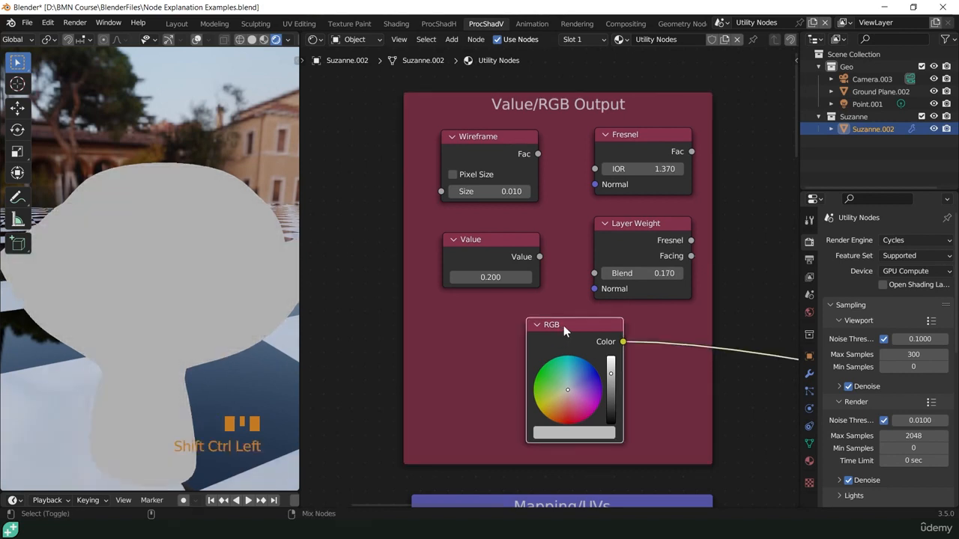
left_click_drag(568, 392, 547, 382)
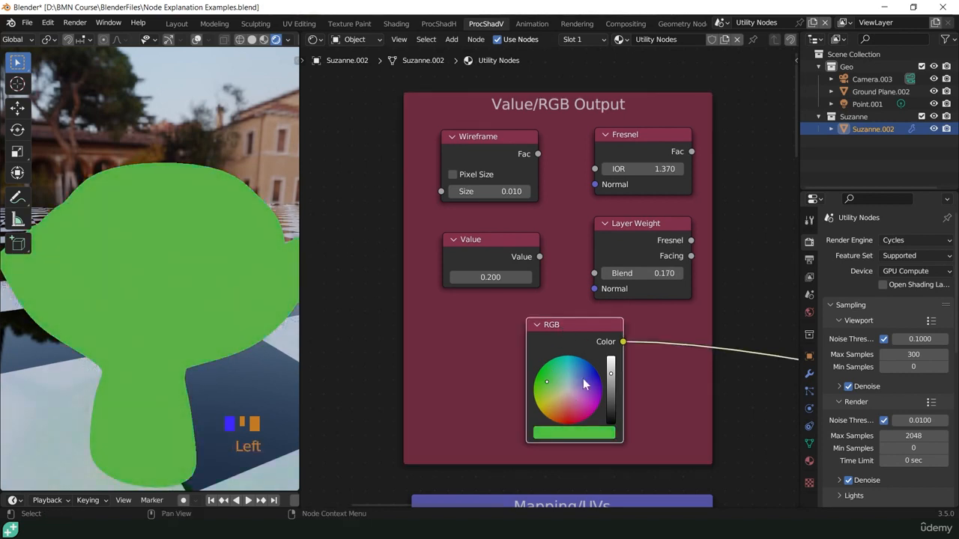
mouse_move(610, 373)
left_mouse_down()
mouse_move(611, 407)
mouse_move(610, 370)
left_mouse_up()
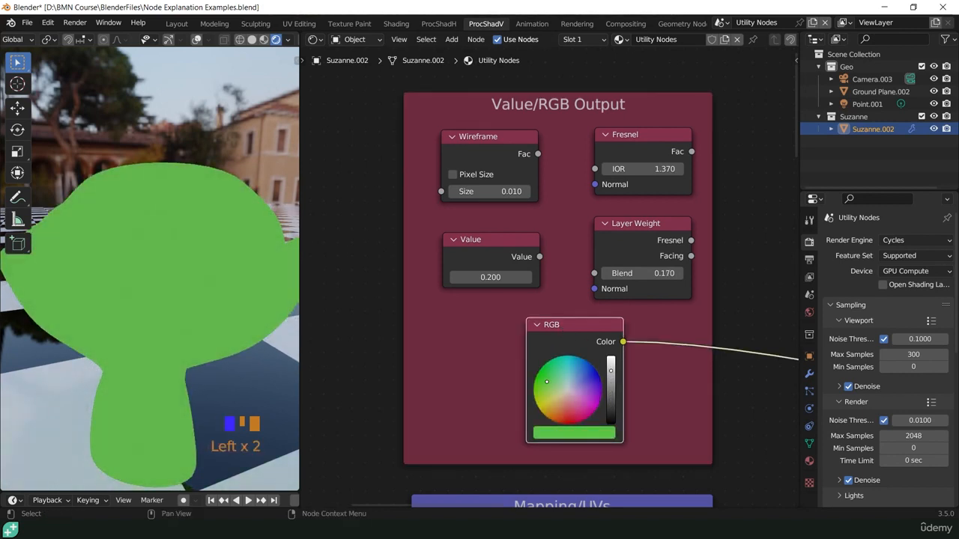
left_click(572, 393)
- Inspect the RGB node's pale pink color in the color picker's Hex and RGB modes
left_click(577, 434)
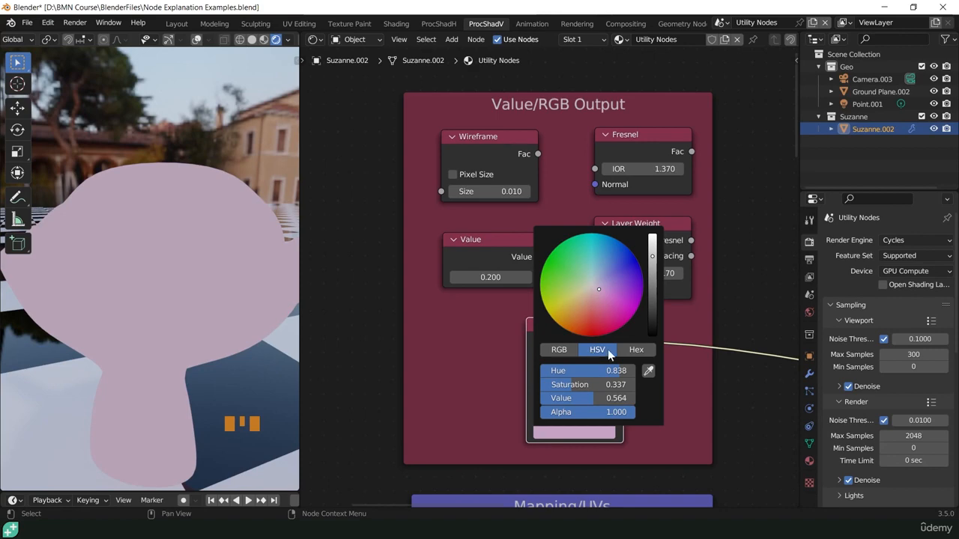
left_click(636, 349)
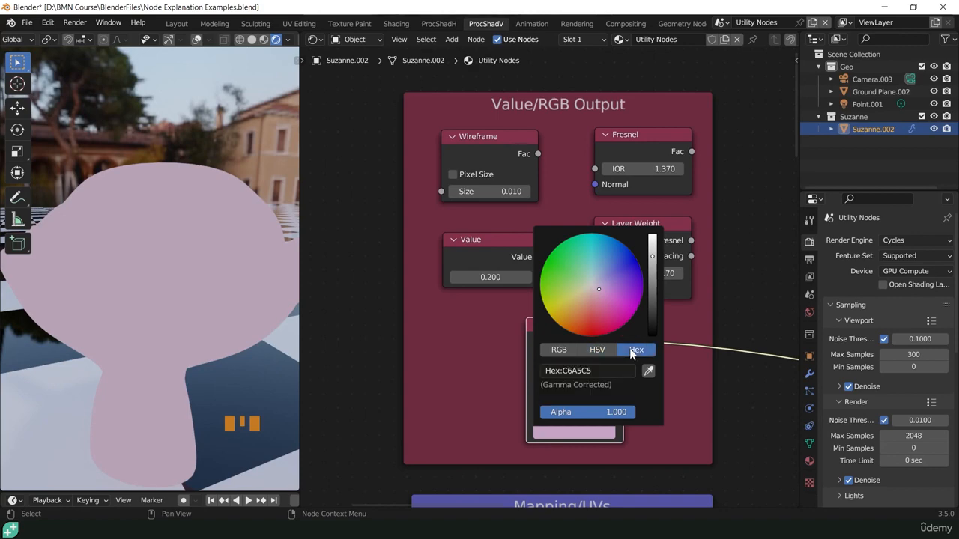
left_click(559, 350)
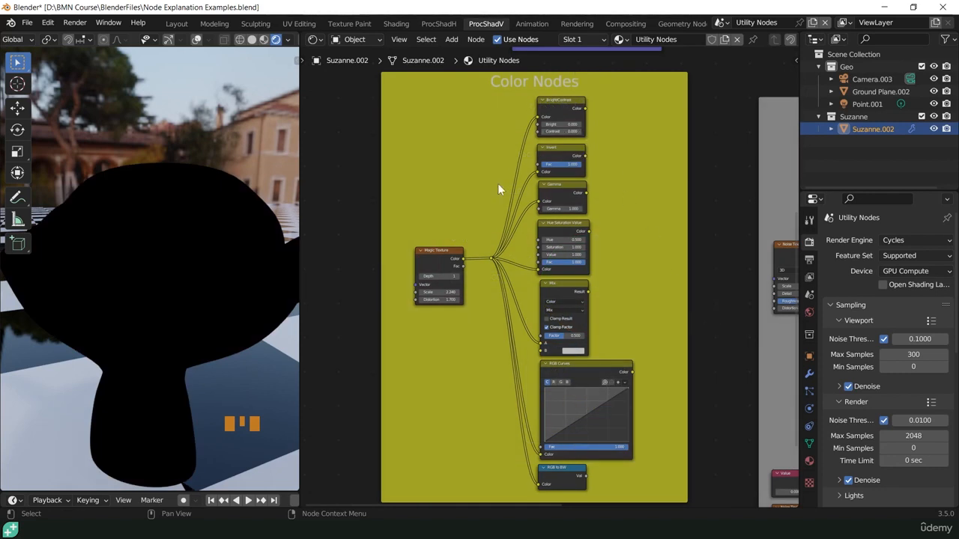
- Preview the Magic Texture's Color output on the monkey, then preview the Bright/Contrast node it feeds
left_click(427, 251, "ctrl+shift")
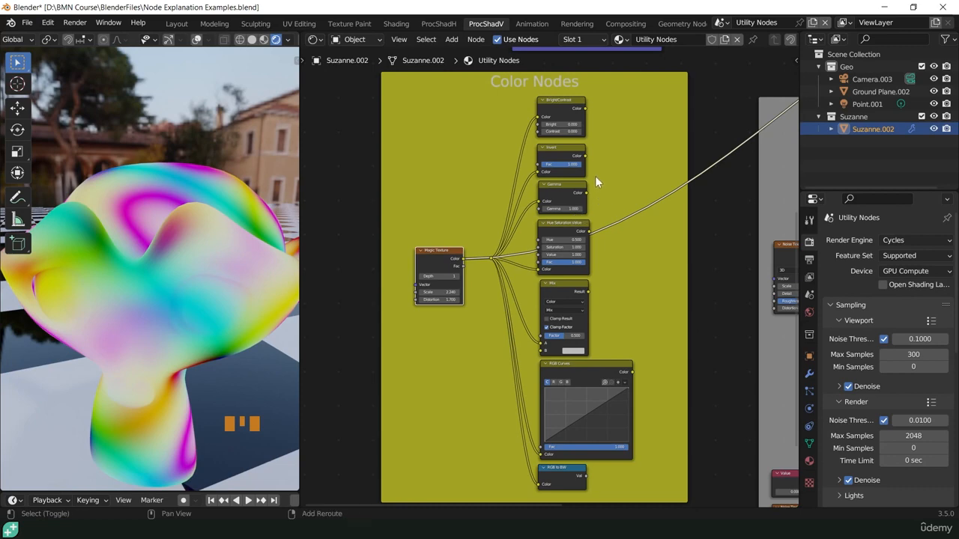
middle_click_drag(569, 119, 583, 188, "shift")
scroll(558, 276, "up", 2)
scroll(558, 269, "up", 10)
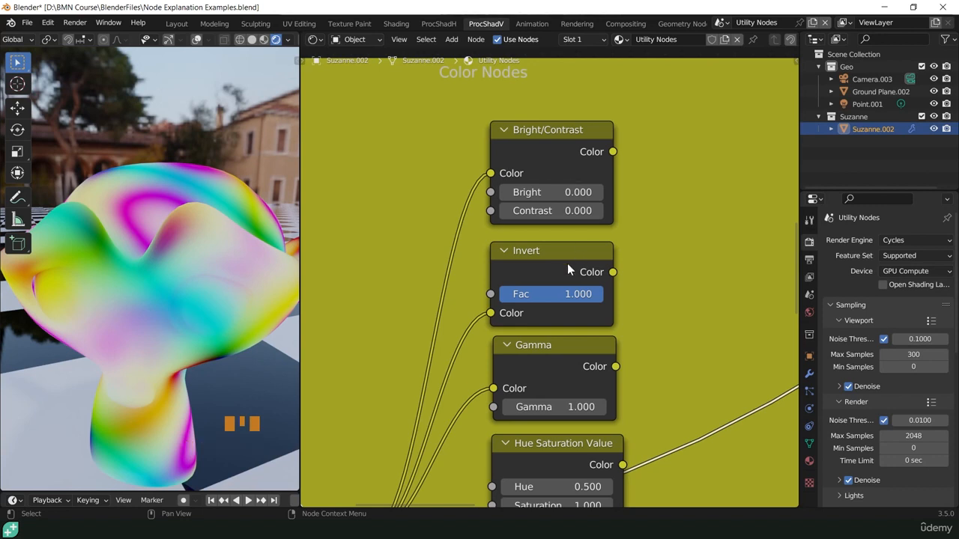
left_click(548, 157, "ctrl+shift")
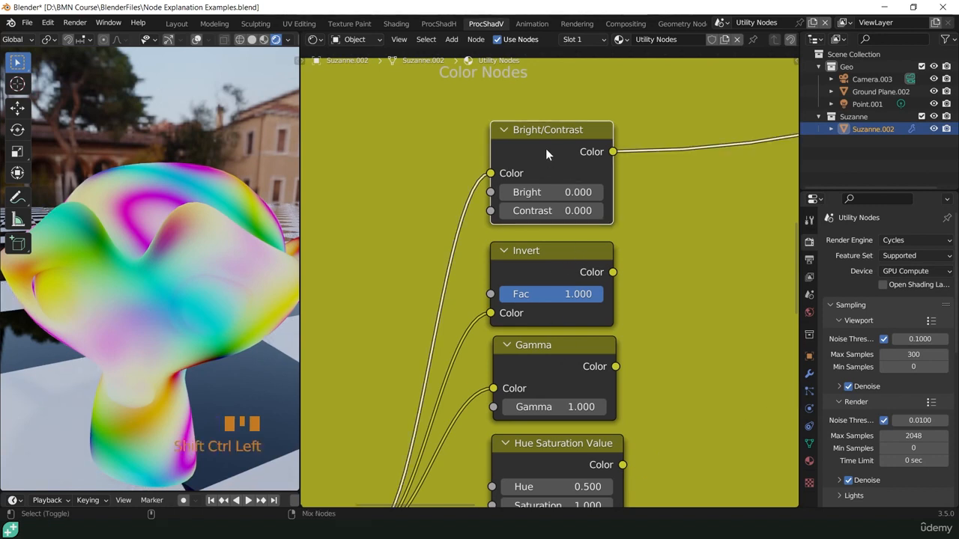
- Try a Bright value of 0.280 on the Bright/Contrast node, then reset the node to its defaults
left_click(546, 193, "shift")
left_click_drag(546, 193, 643, 193, "shift")
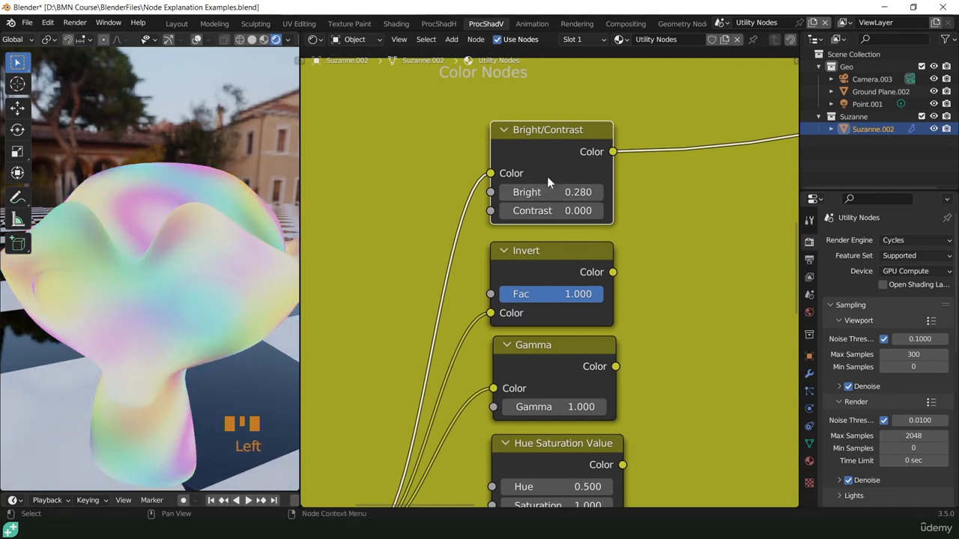
key("BackSpace")
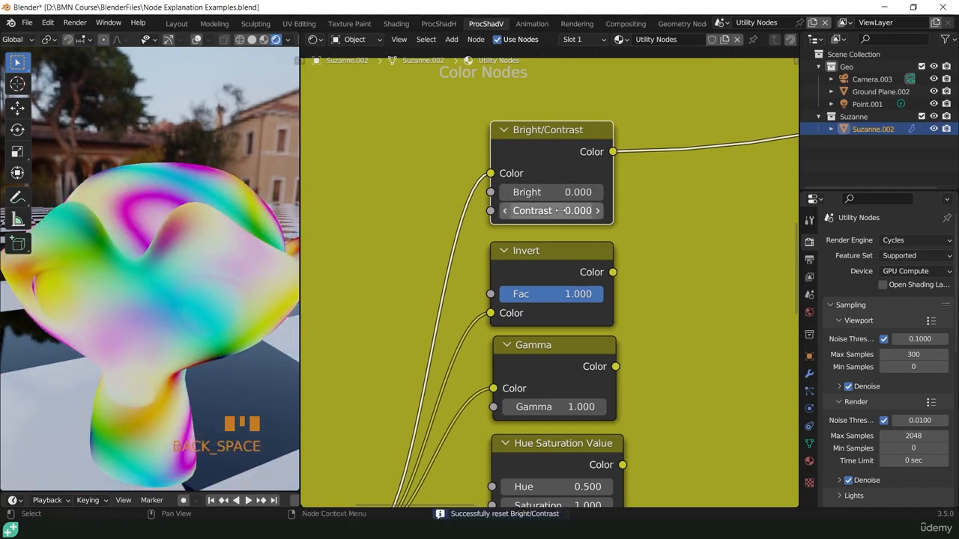
- Try a Contrast of 20.200 on the Bright/Contrast node, then return it to 0
left_click_drag(557, 210, 708, 210)
key("KP_0")
left_click(555, 211)
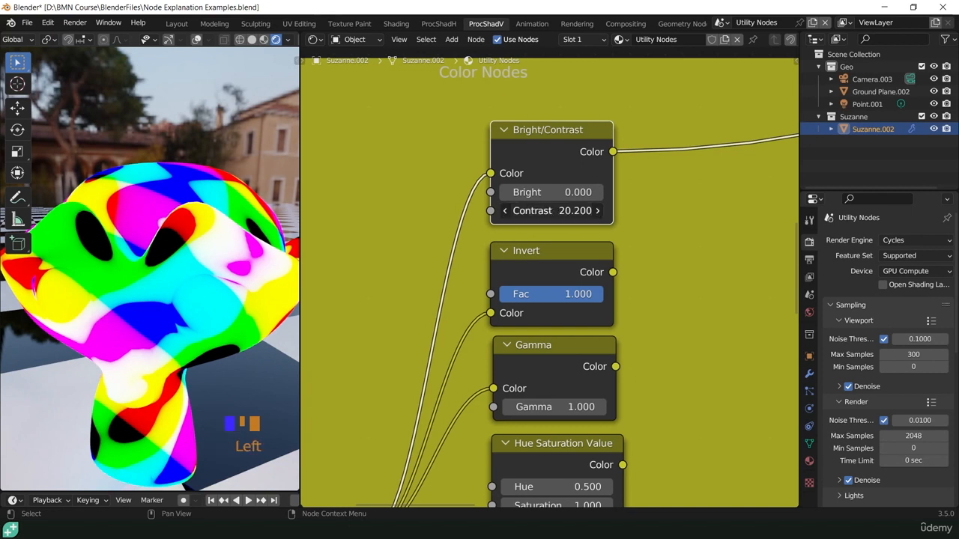
type("0")
key("Return")
- Set the Bright/Contrast node's Contrast to -1
left_click(555, 211)
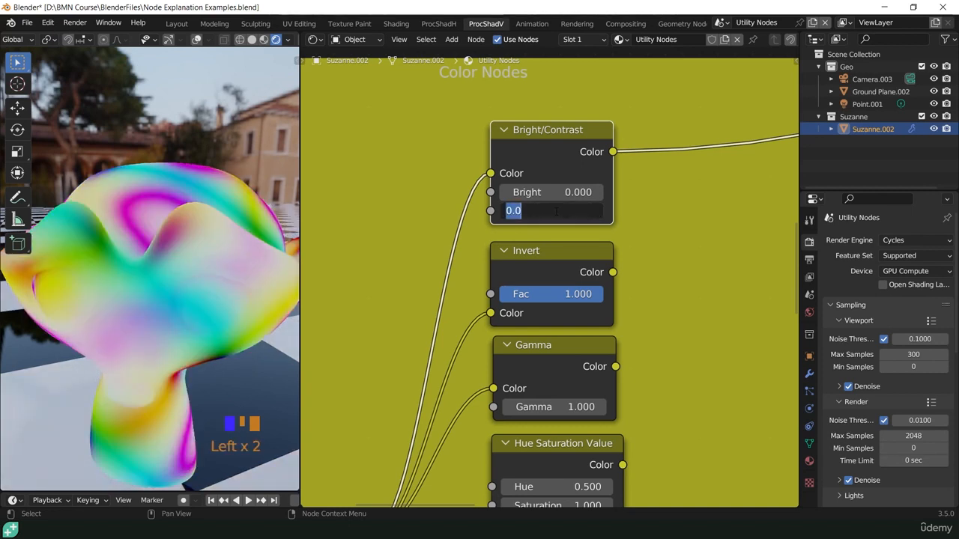
type("-1")
key("Return")
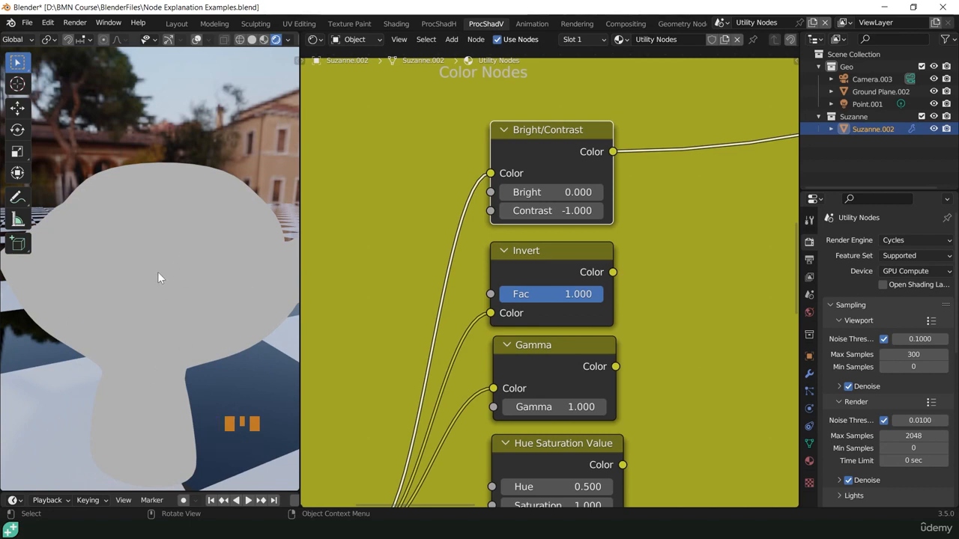
- Set the Bright/Contrast node's Contrast to -2
left_click(550, 212)
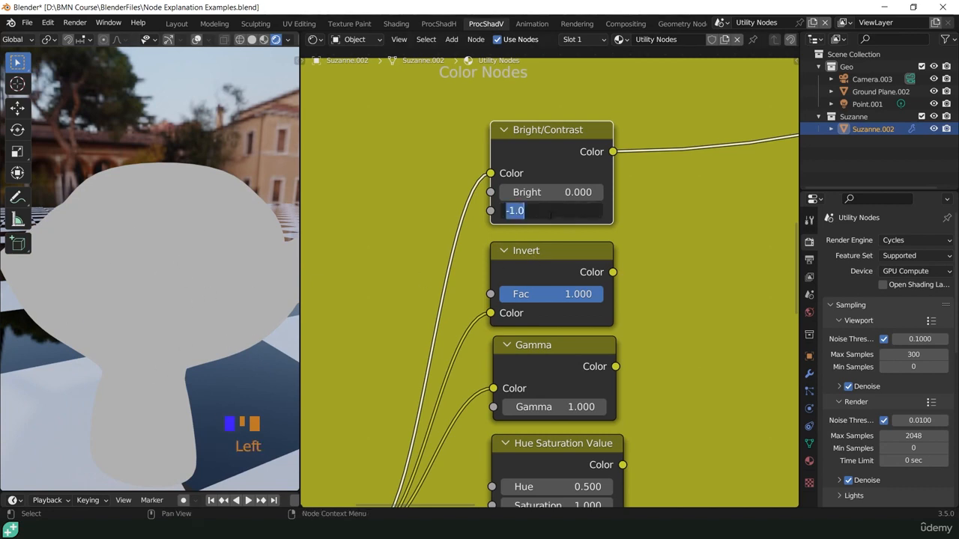
type("-2")
key("Return")
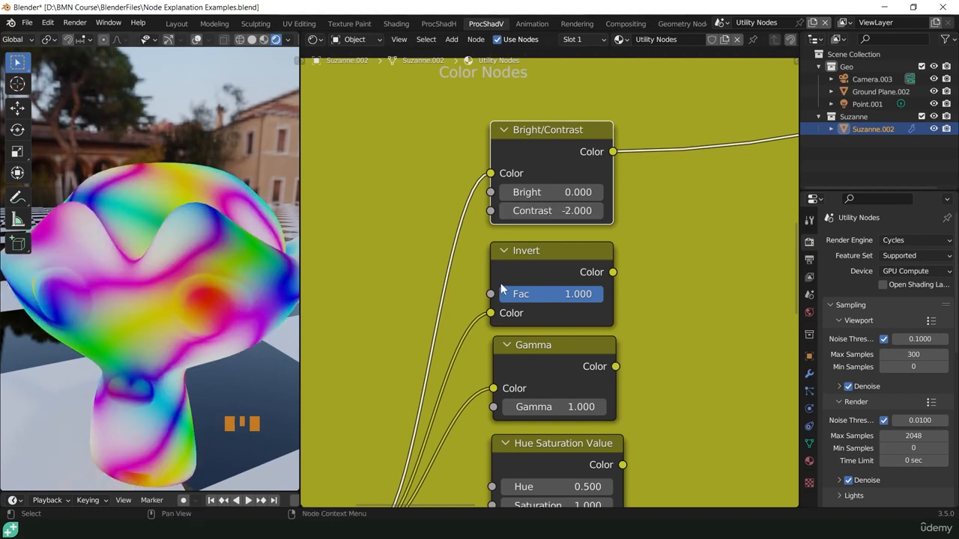
- Preview the Invert node on the monkey and compare it with the negative-contrast output of the Bright/Contrast node
left_click(538, 157)
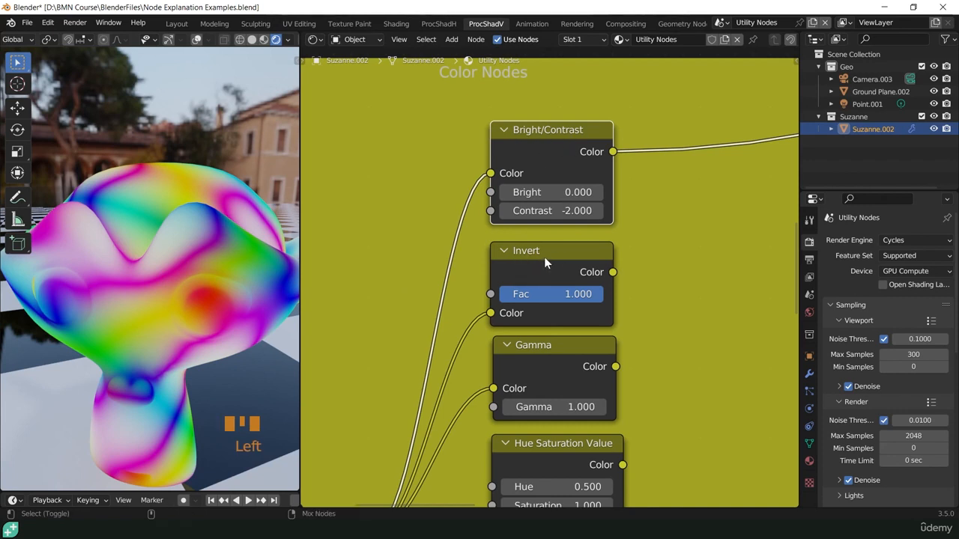
left_click(544, 261, "ctrl+shift")
left_click(542, 151, "ctrl+shift")
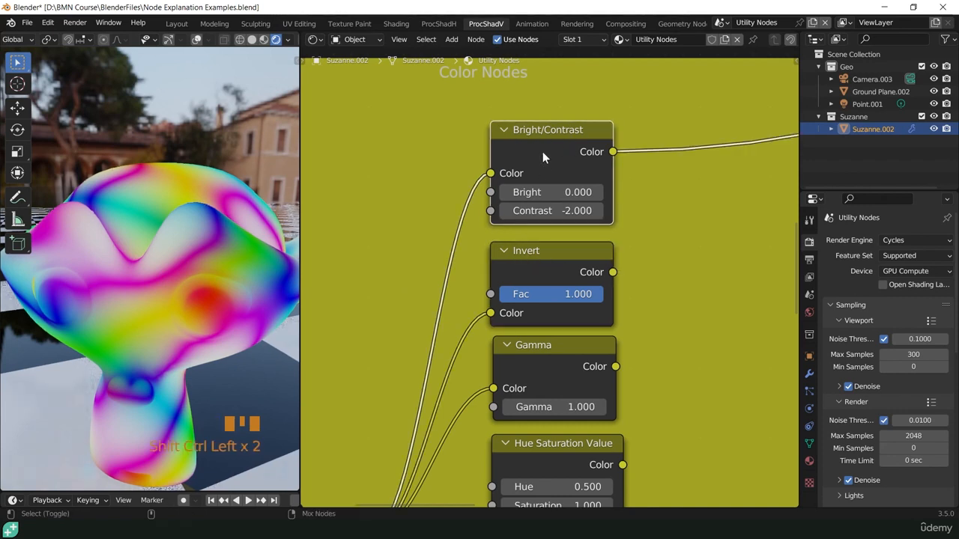
- Preview the Gamma node on the monkey and raise its Gamma to 10, then to 100
left_click(557, 349, "ctrl+shift")
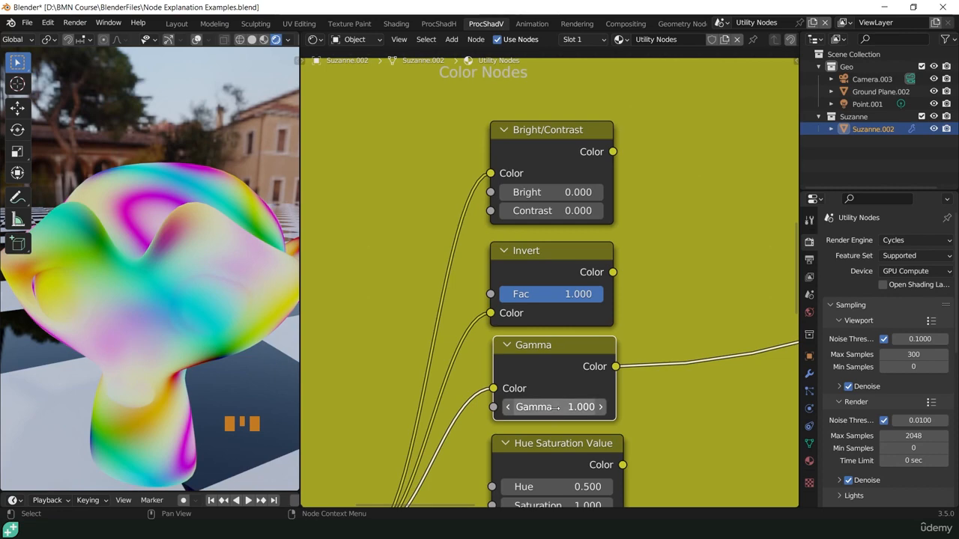
mouse_move(554, 411)
left_mouse_down()
mouse_move(465, 412)
mouse_move(809, 411)
left_mouse_up()
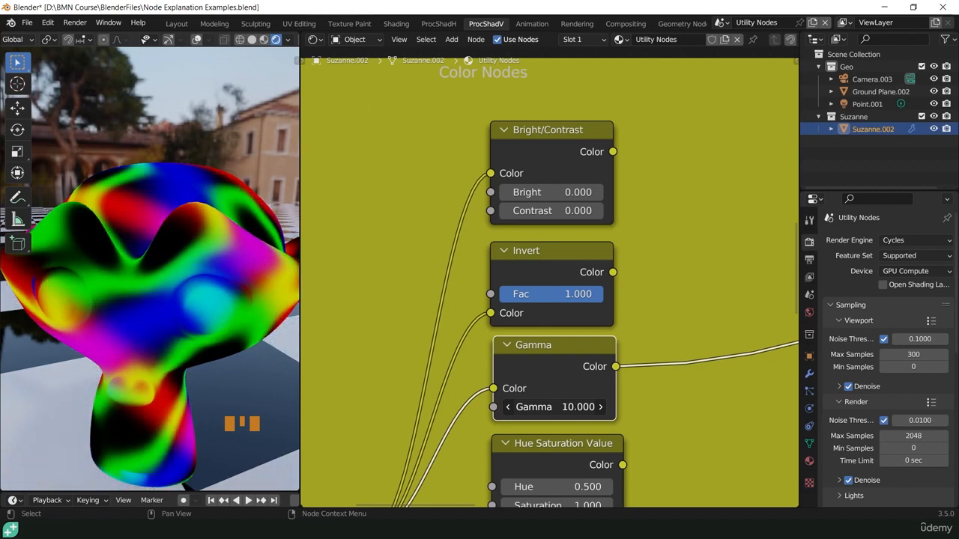
double_click(553, 412)
type("100")
key("Return")
- Preview the Hue Saturation Value node's Color output on the monkey
scroll(557, 450, "down", 3)
middle_click_drag(557, 450, 553, 194, "shift")
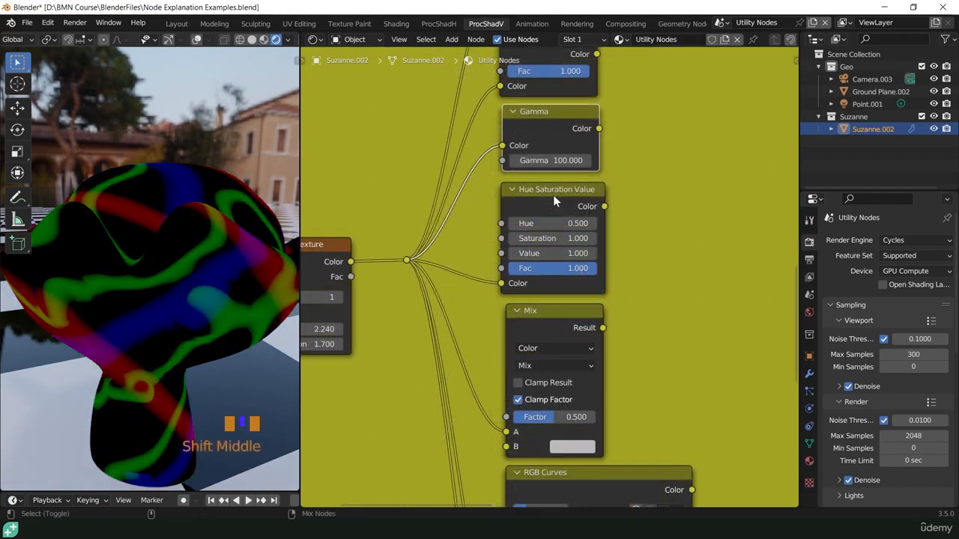
left_click(553, 195, "ctrl+shift")
scroll(554, 225, "up", 6)
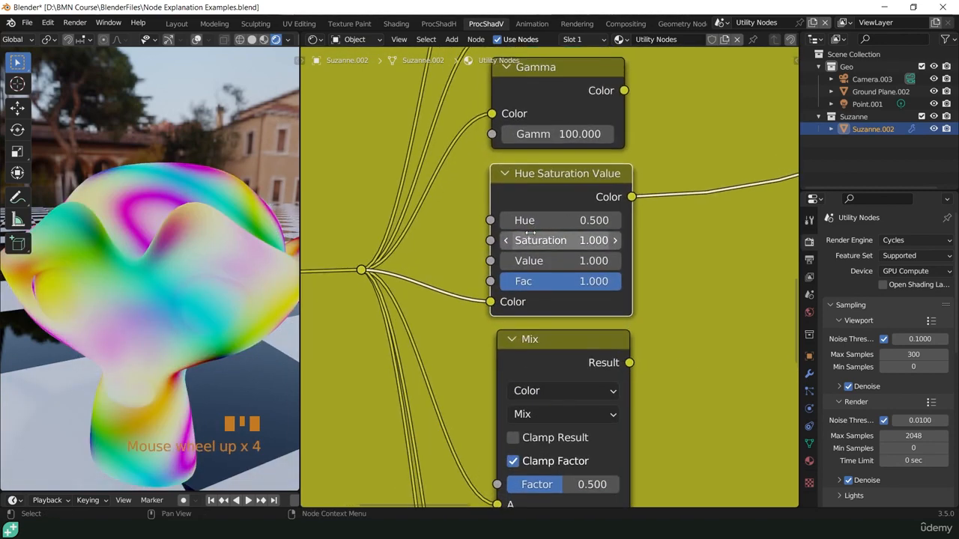
scroll(558, 258, "up", 2)
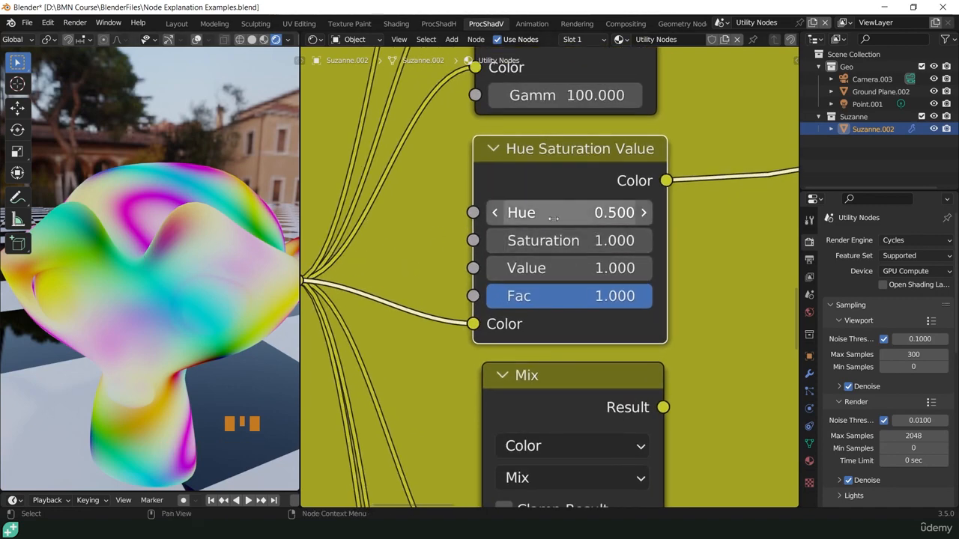
- Try a Hue of 0, a Saturation of 1.600 and a changed Value on the Hue Saturation Value node
mouse_move(557, 214)
left_mouse_down("shift")
mouse_move(406, 214)
mouse_move(744, 213)
mouse_move(360, 214)
mouse_move(552, 212)
left_mouse_up("shift")
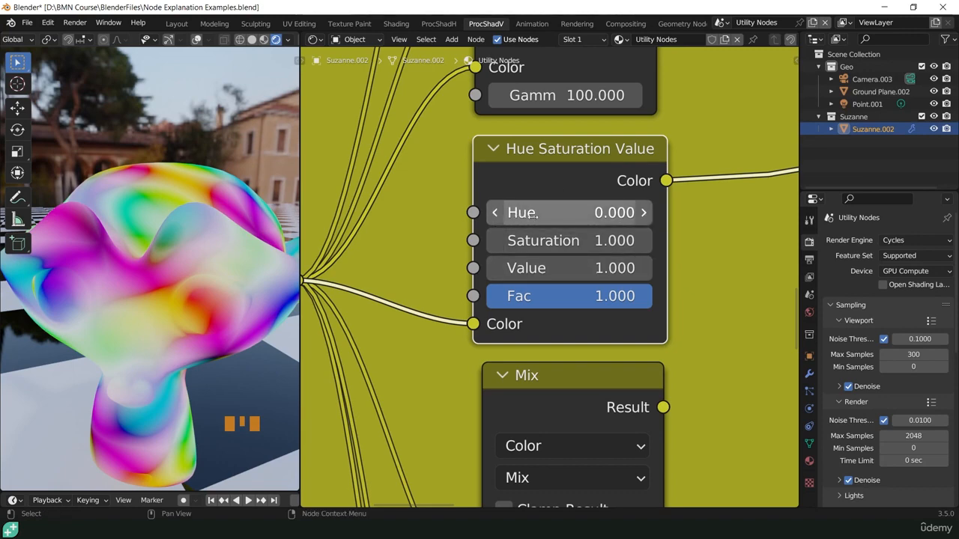
left_click(570, 214)
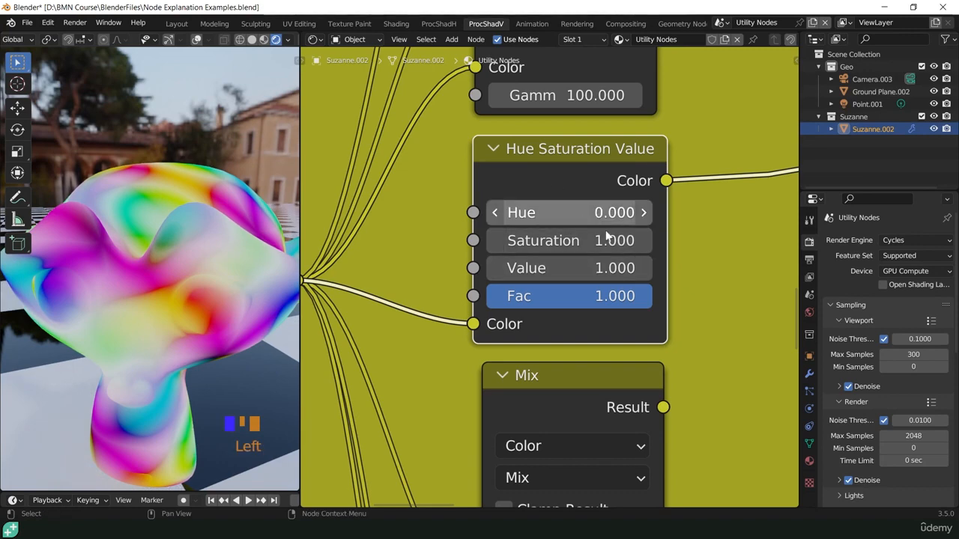
left_click(604, 241)
left_click_drag(603, 240, 645, 241)
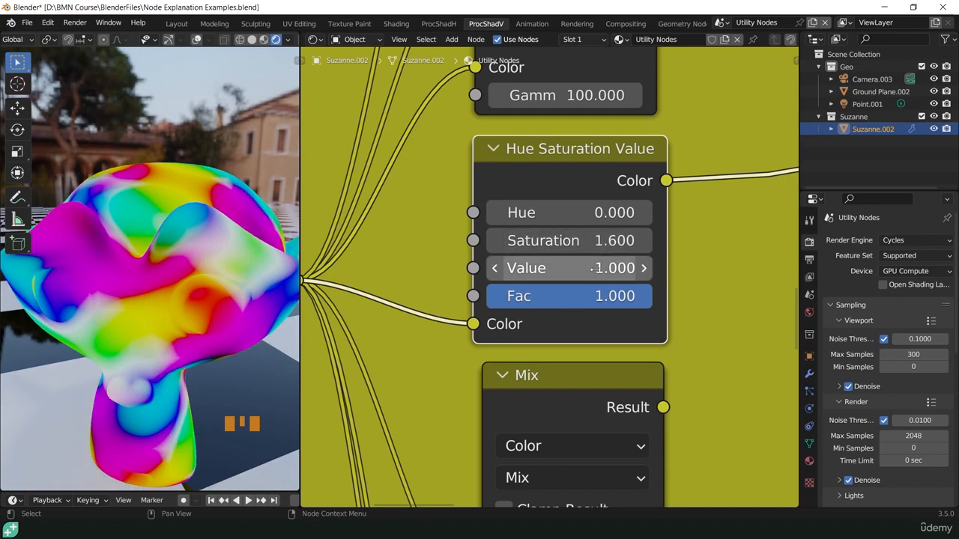
left_click_drag(593, 268, 664, 268)
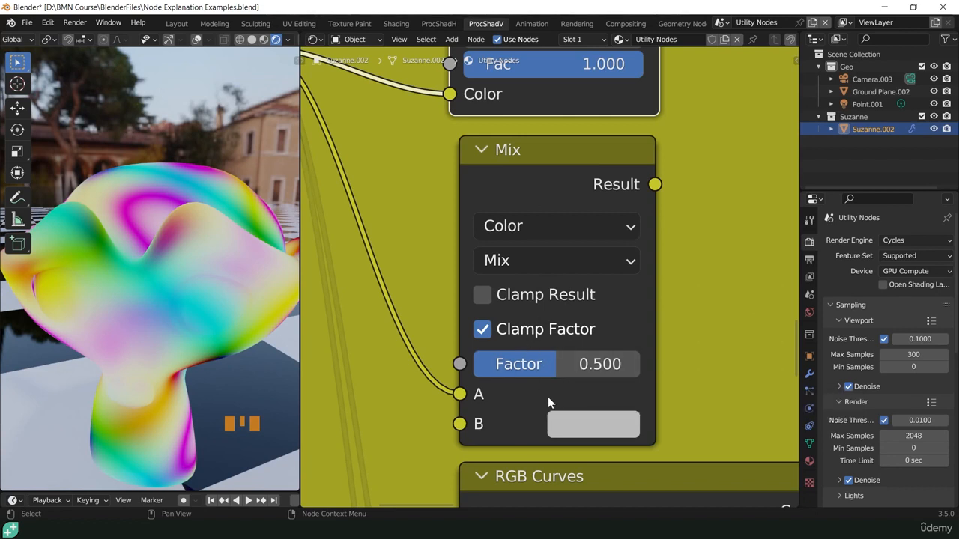
- Examine the blending modes available on the Mix node, from Mix and Lighten through Difference and Value
left_click(534, 259)
scroll(542, 328, "down", 10)
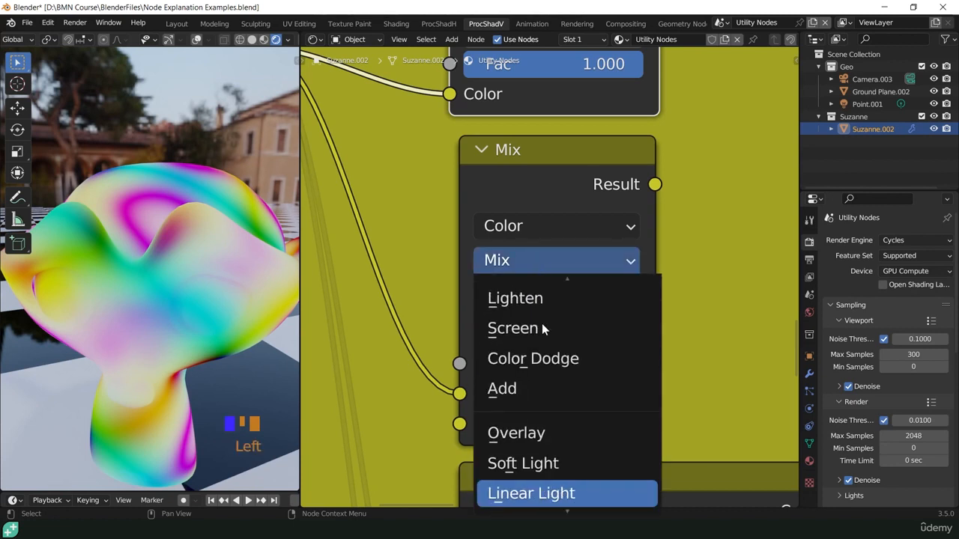
scroll(542, 328, "down", 7)
scroll(545, 327, "up", 8)
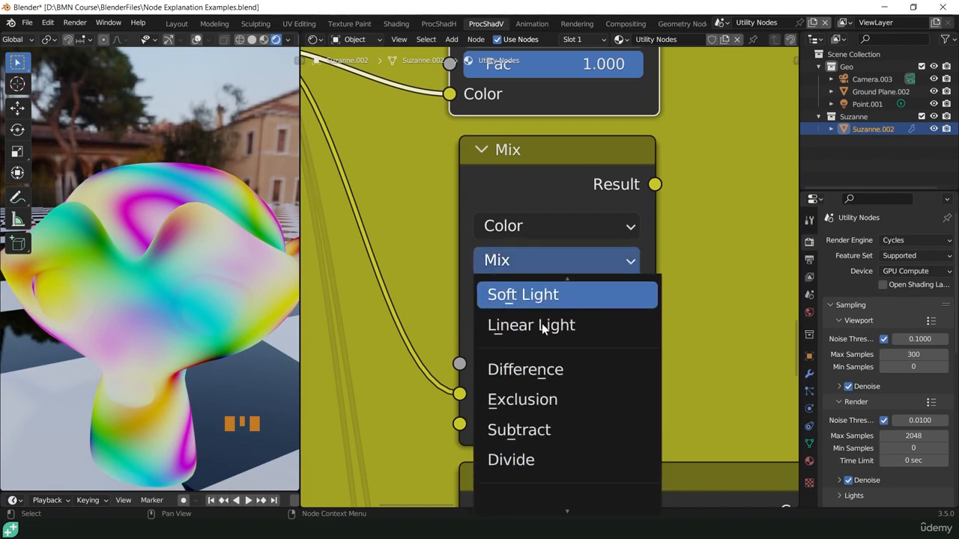
scroll(543, 330, "up", 9)
scroll(543, 330, "down", 17)
scroll(545, 330, "up", 1)
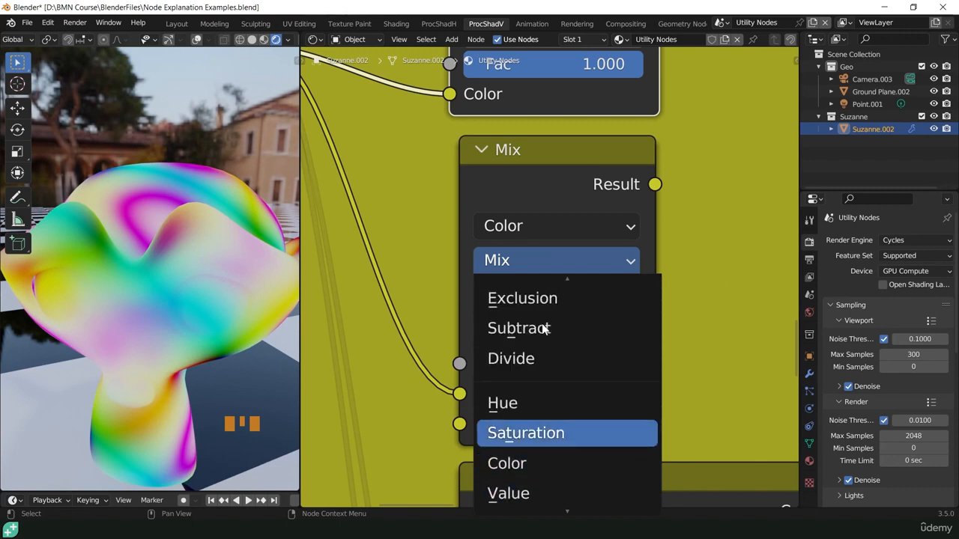
scroll(544, 327, "up", 3)
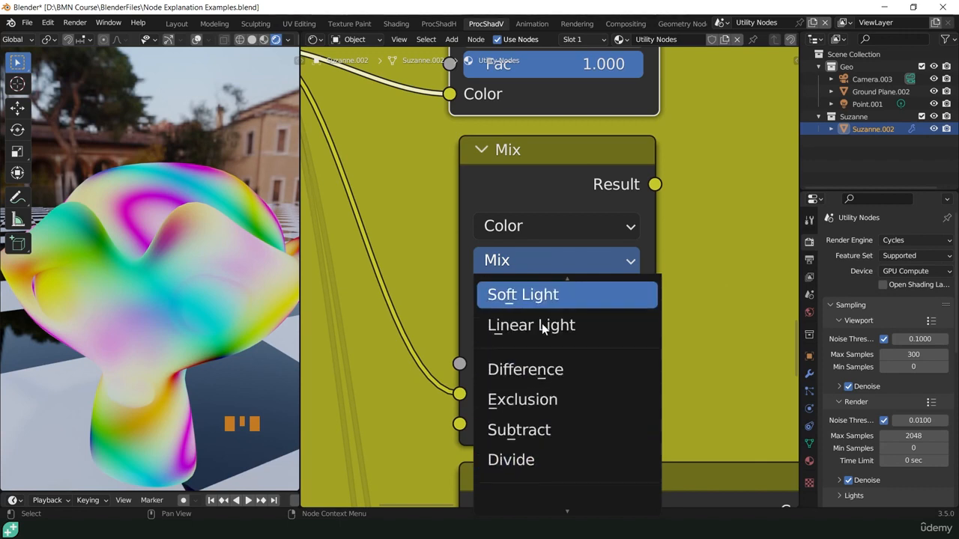
scroll(541, 323, "up", 4)
scroll(541, 322, "up", 3)
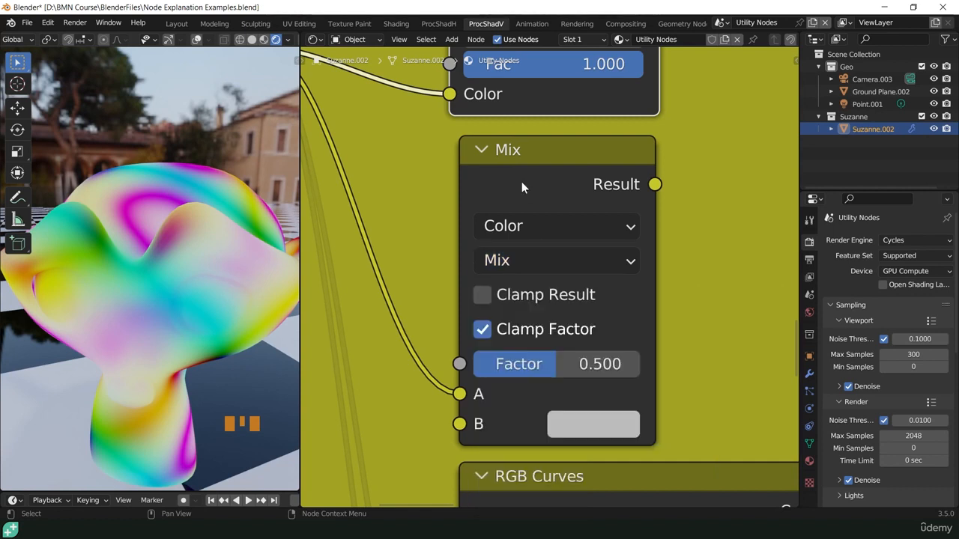
- Toggle Clamp Result on and off on the Mix node and review its blending modes such as Add and Subtract
left_click(522, 181)
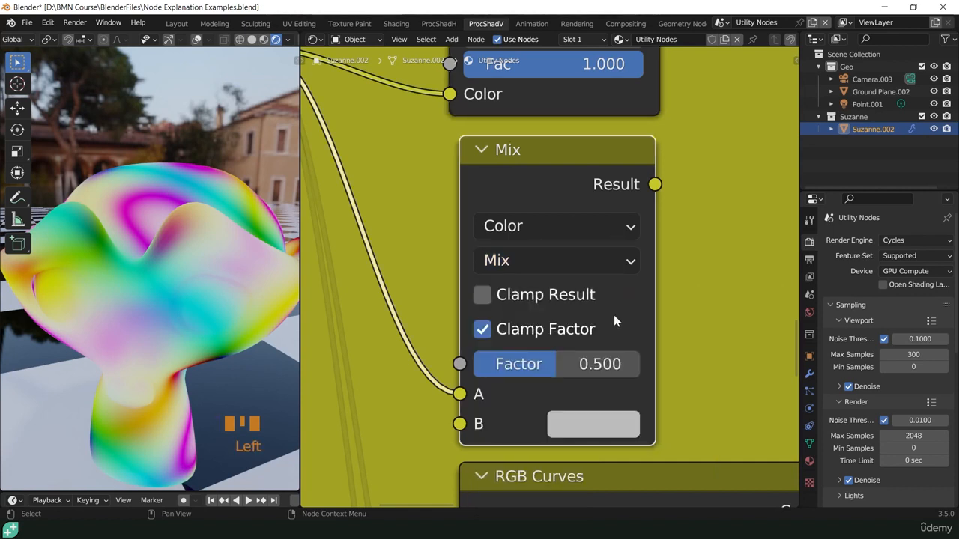
left_click(482, 295)
left_click(482, 296)
left_click(504, 262)
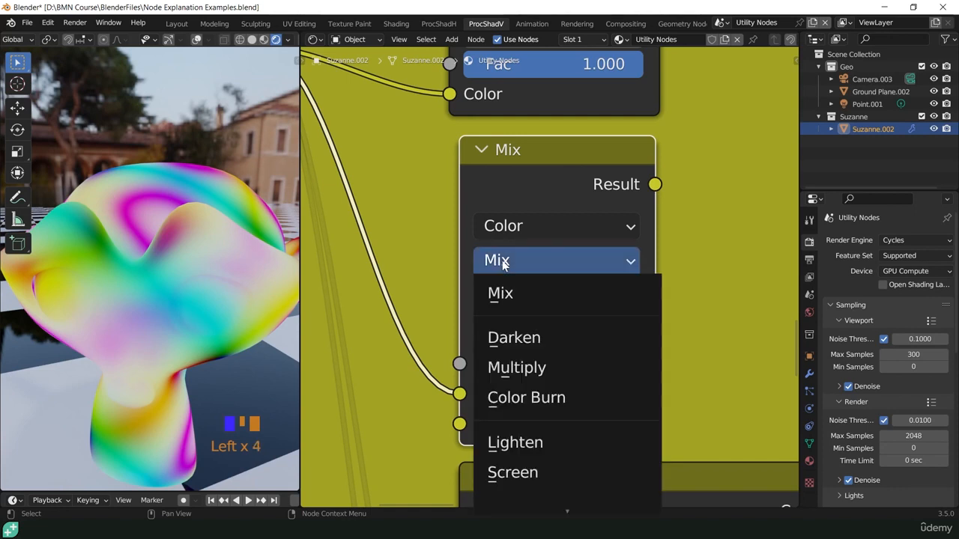
scroll(531, 363, "down", 11)
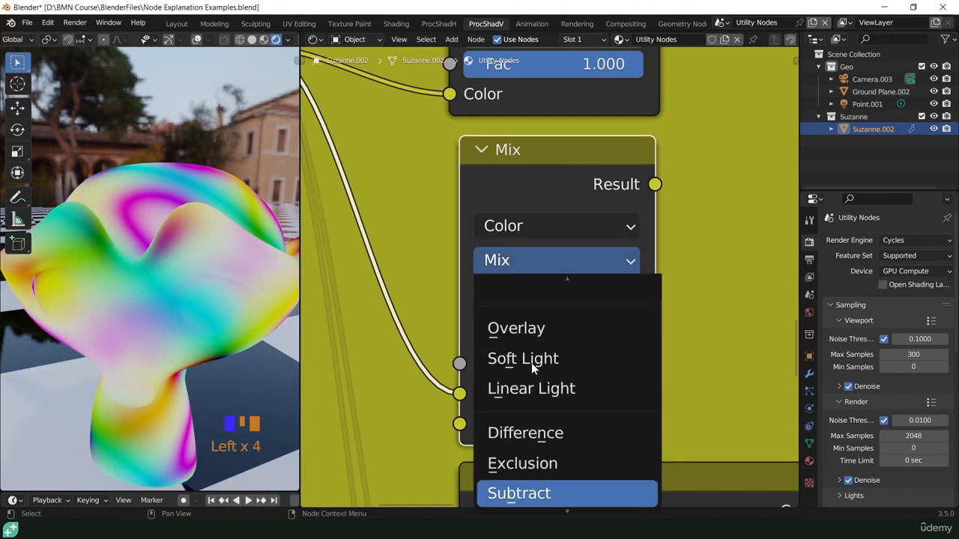
scroll(531, 362, "up", 8)
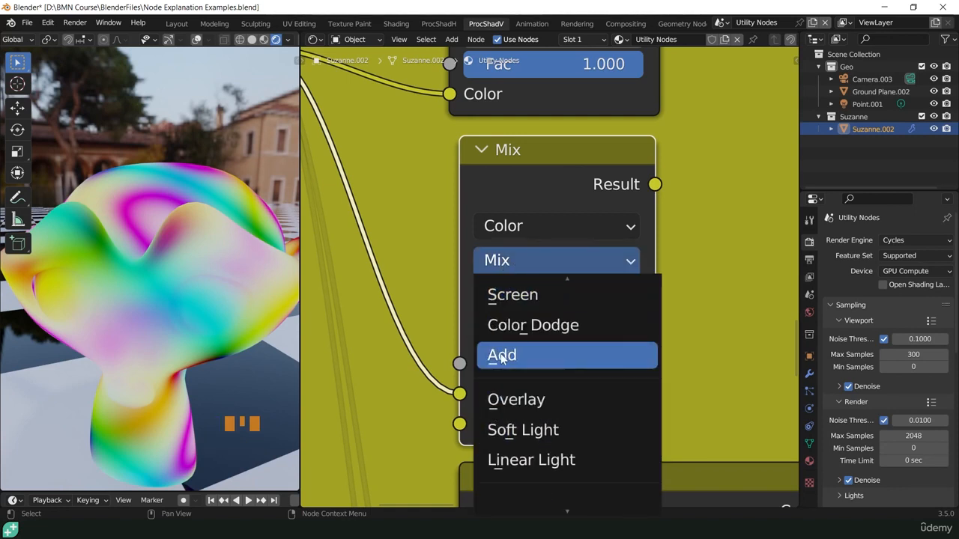
left_click(507, 184)
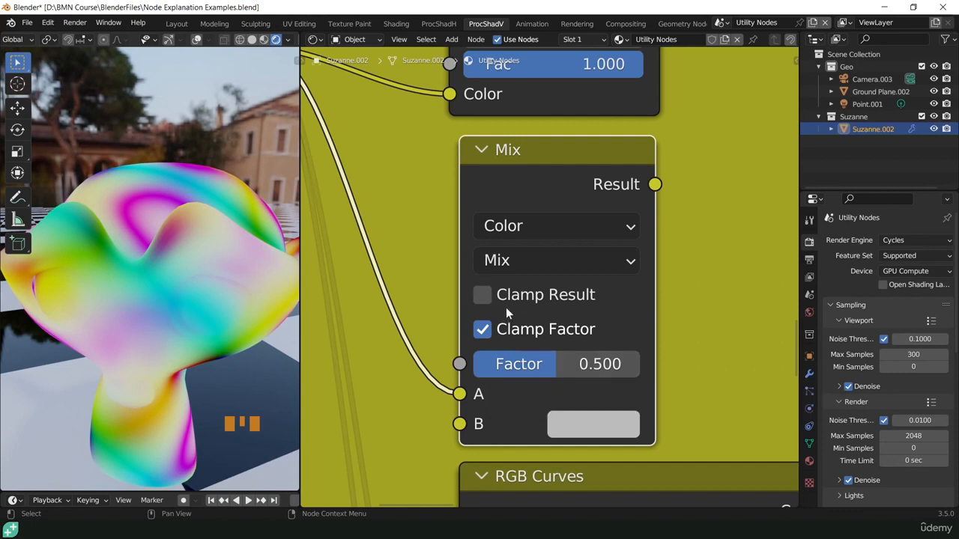
- Enable Clamp Result on the Mix node
left_click(487, 298)
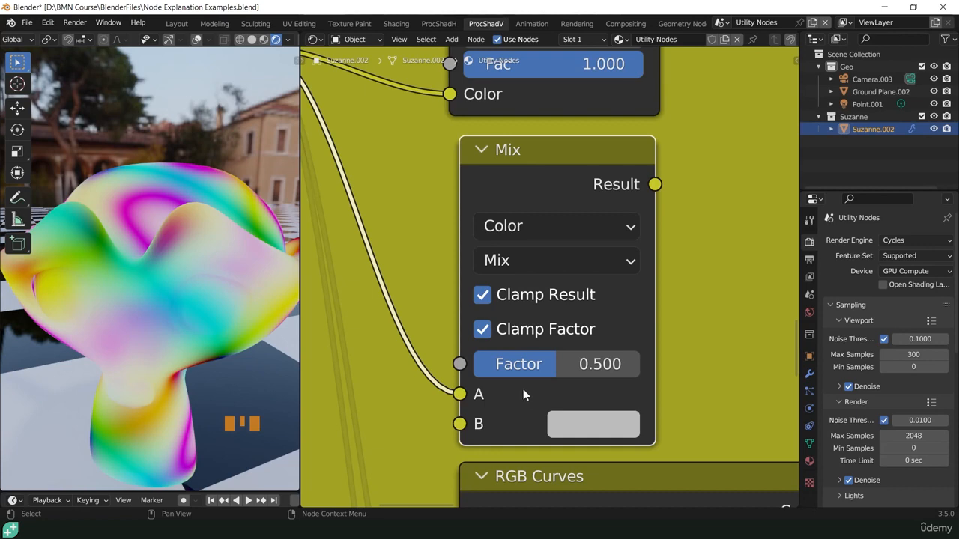
scroll(521, 387, "down", 5)
scroll(520, 384, "up", 2)
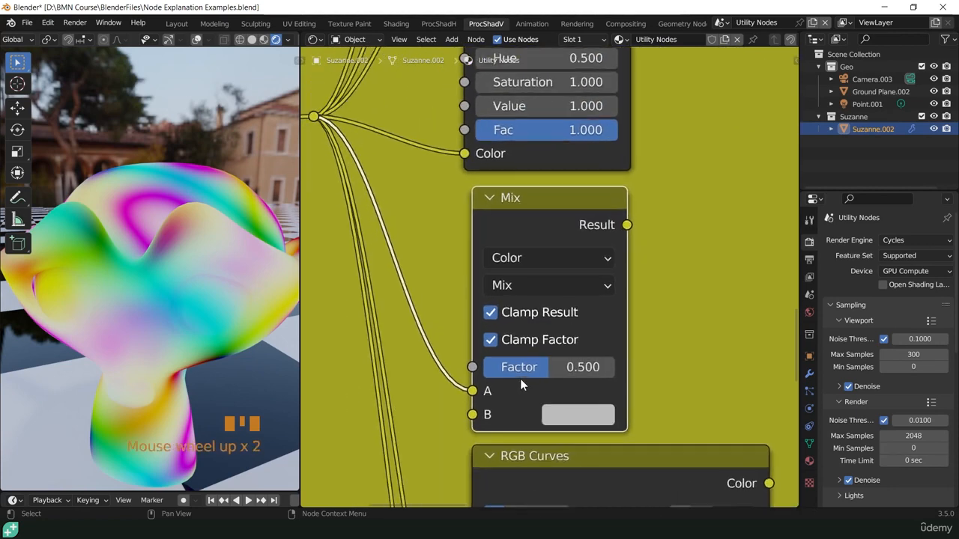
scroll(519, 378, "up", 1)
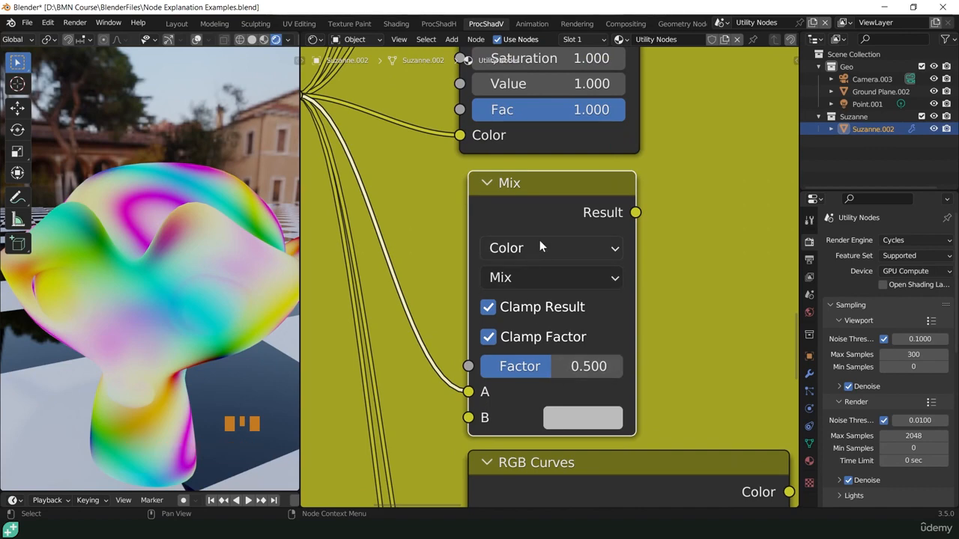
- Look at the separate red and green channel curves of the RGB Curves node
middle_click_drag(617, 395, 543, 75, "shift")
scroll(541, 81, "up", 1, "shift")
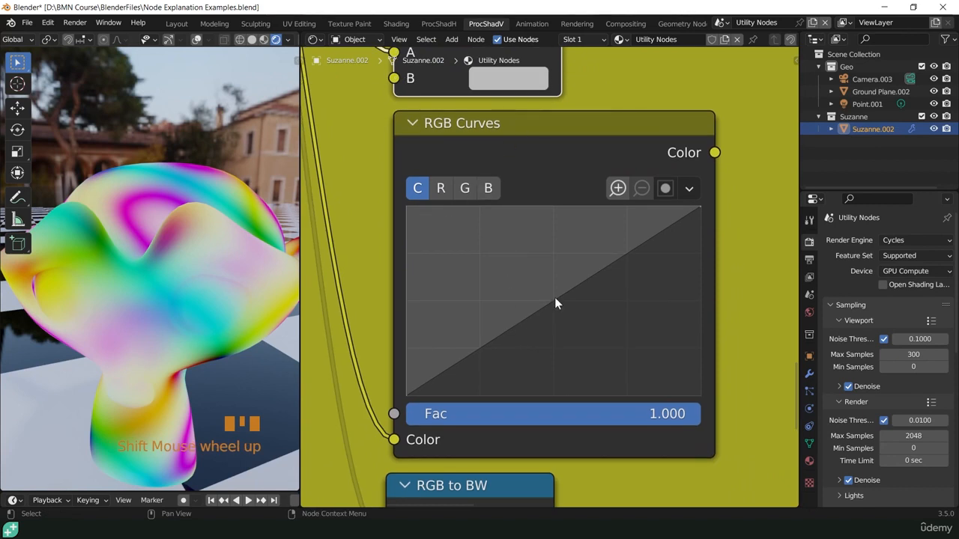
left_click(442, 188)
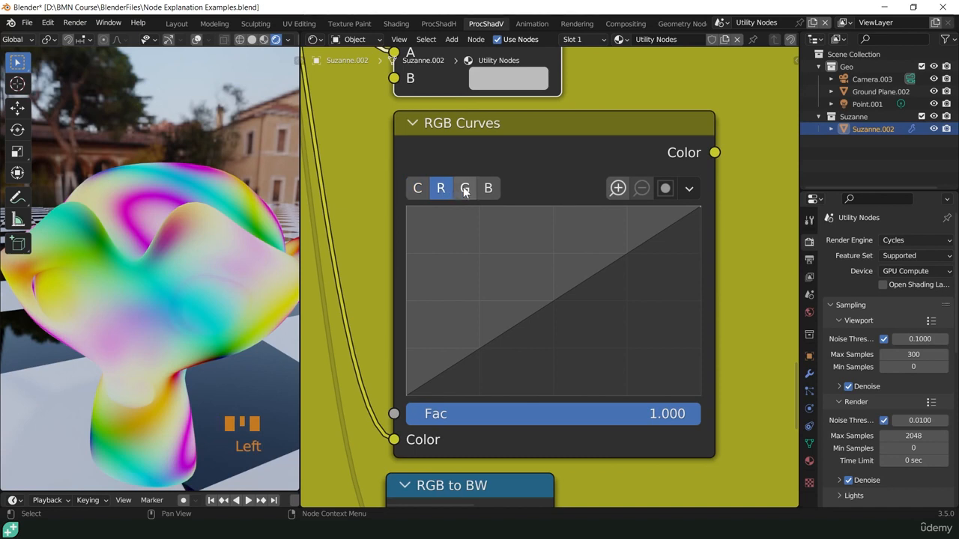
left_click(464, 190)
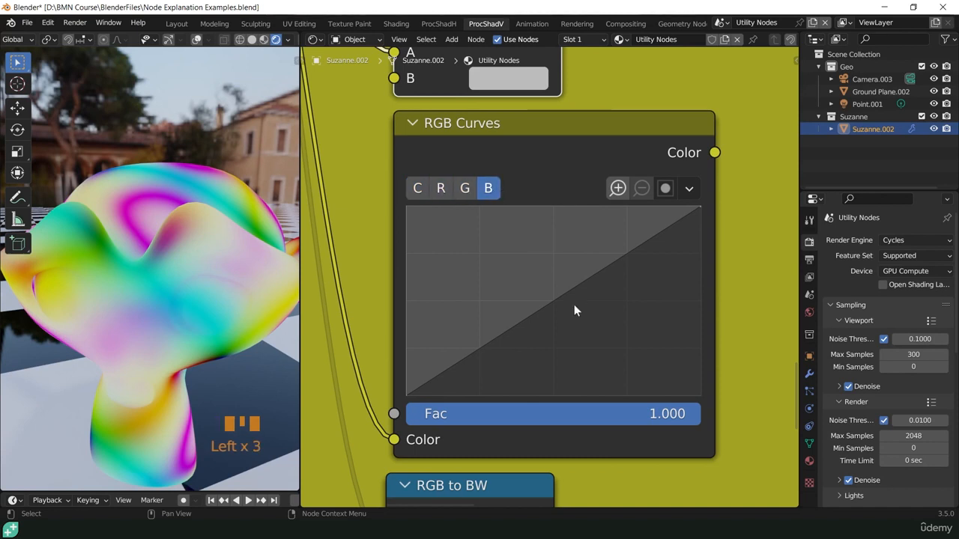
- Pull the blue channel curve down to a point at about 0.803, 0.180 and preview the RGB Curves node on the monkey
left_click(487, 191)
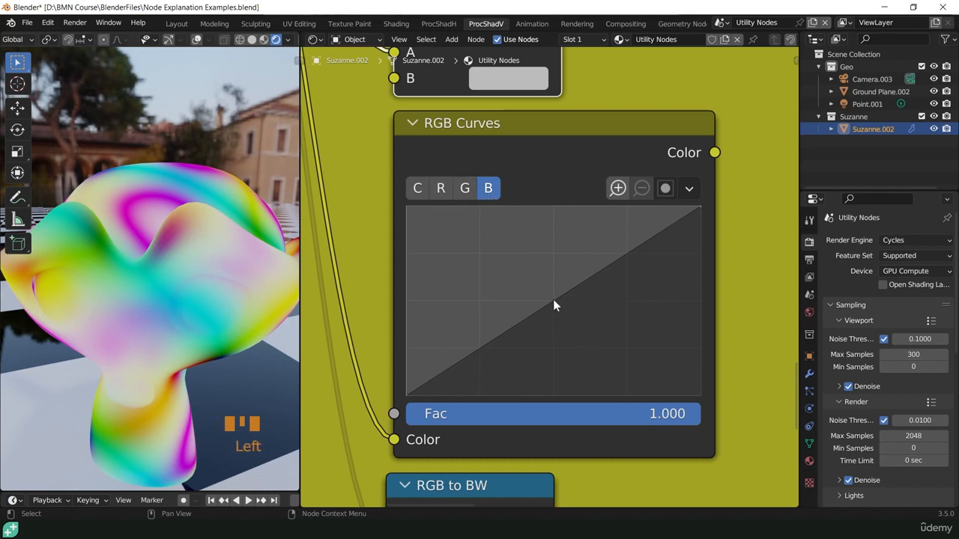
left_click_drag(552, 304, 643, 362)
left_click(555, 127, "ctrl+shift")
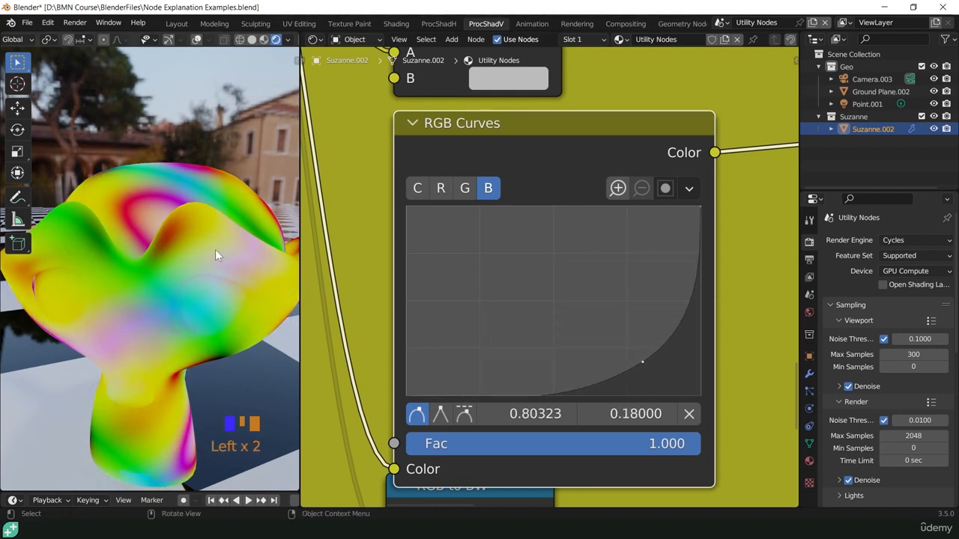
- Add a point to the red channel curve, give it a smooth auto handle, and place it at X 0.23419, Y 0.44000
left_click(439, 188)
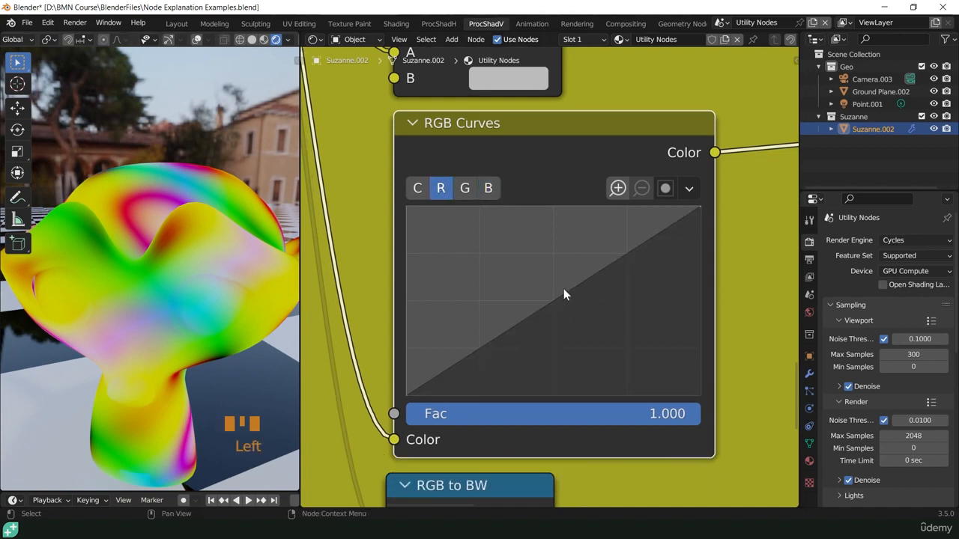
left_click_drag(563, 294, 486, 251)
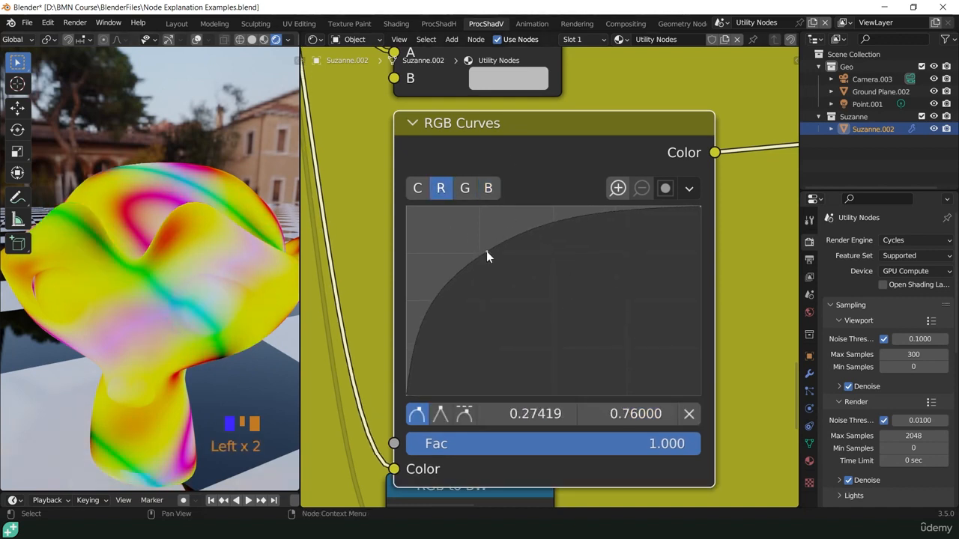
left_click(416, 415)
mouse_move(535, 414)
left_mouse_down()
mouse_move(584, 414)
mouse_move(530, 413)
left_mouse_up()
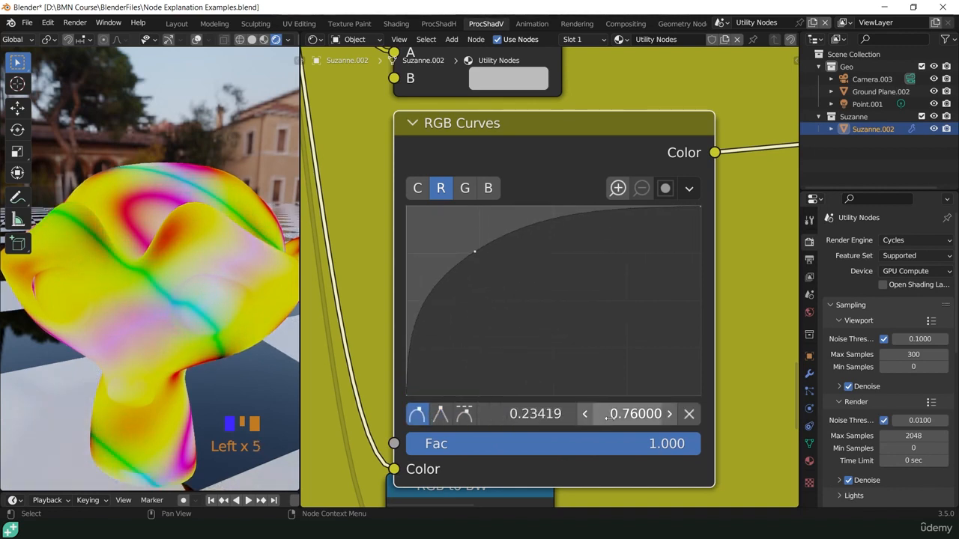
left_click_drag(635, 413, 591, 414)
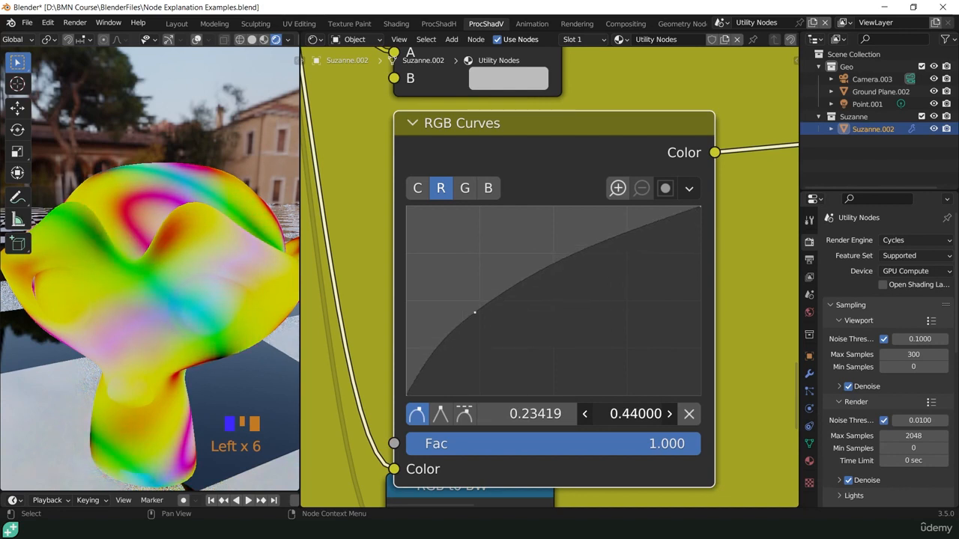
- Move the red channel curve's point to X 0.49871, Y 0.50000
left_click(665, 188)
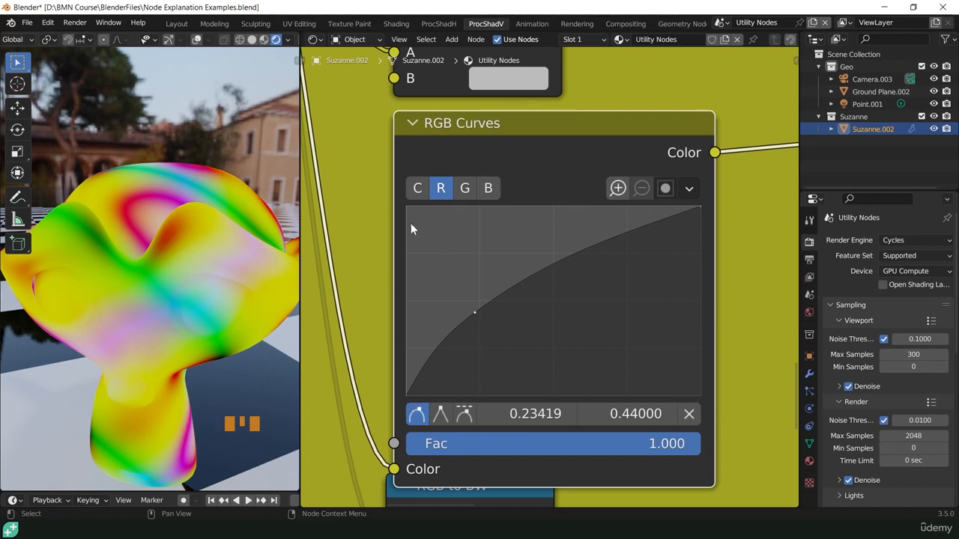
left_click(665, 188)
left_click_drag(474, 313, 553, 302)
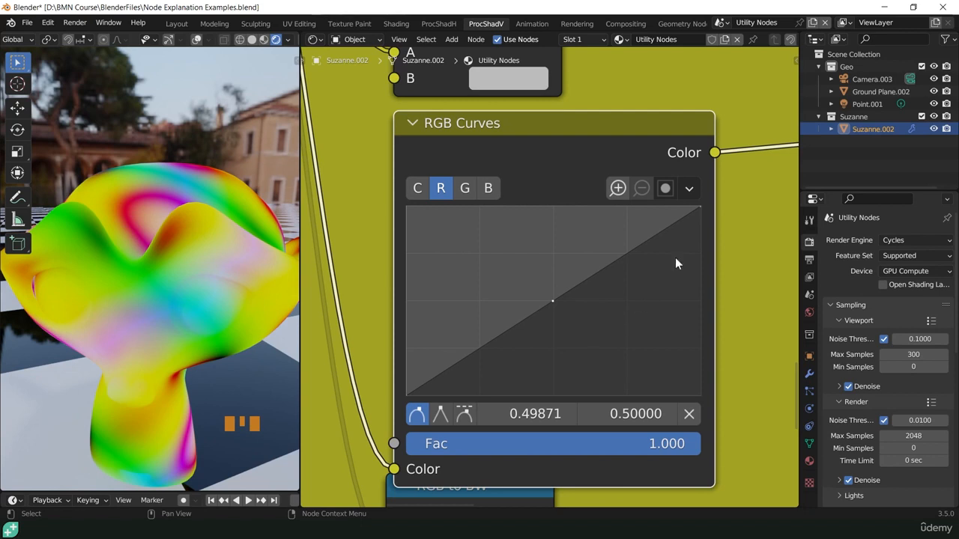
- Reset the red channel curve of the RGB Curves node to its default line
left_click(688, 190)
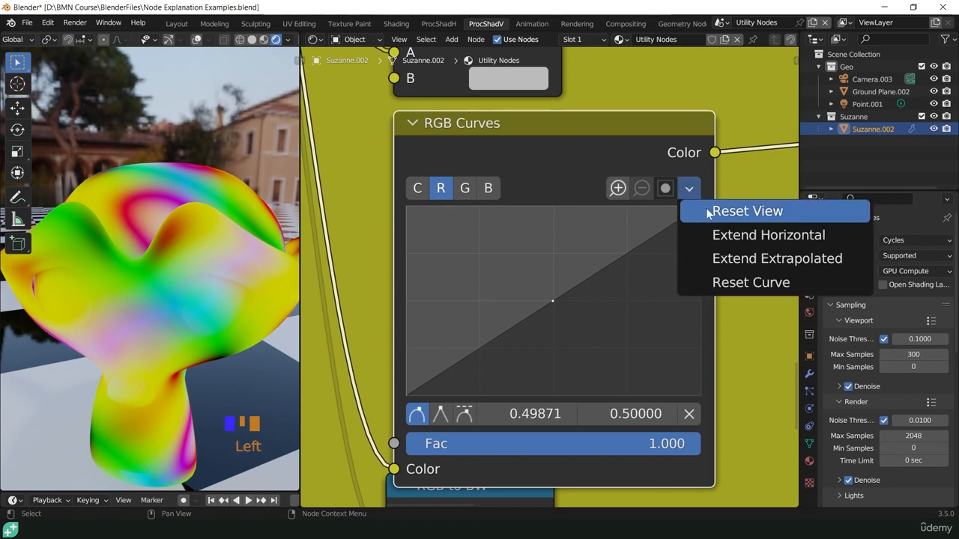
left_click(688, 190)
left_click(728, 282)
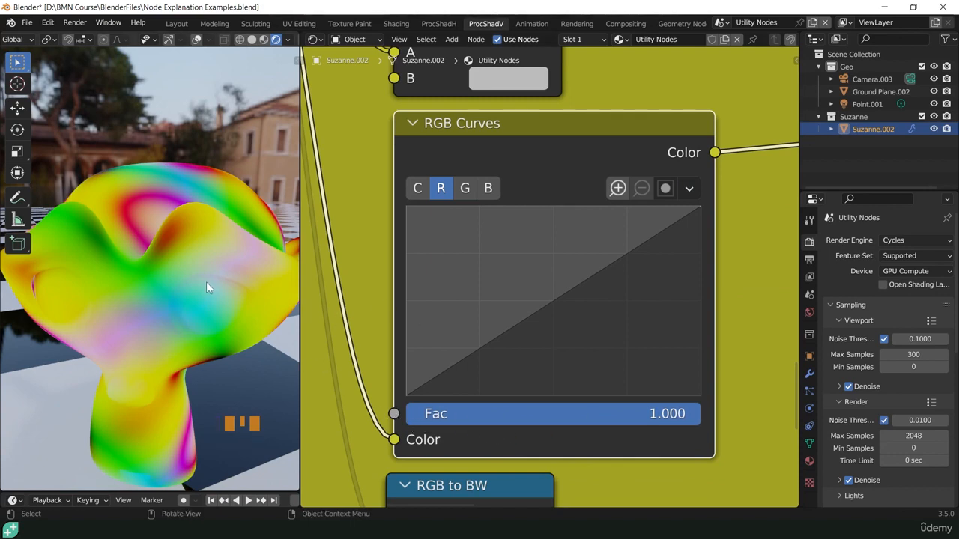
left_click_drag(674, 425, 701, 414)
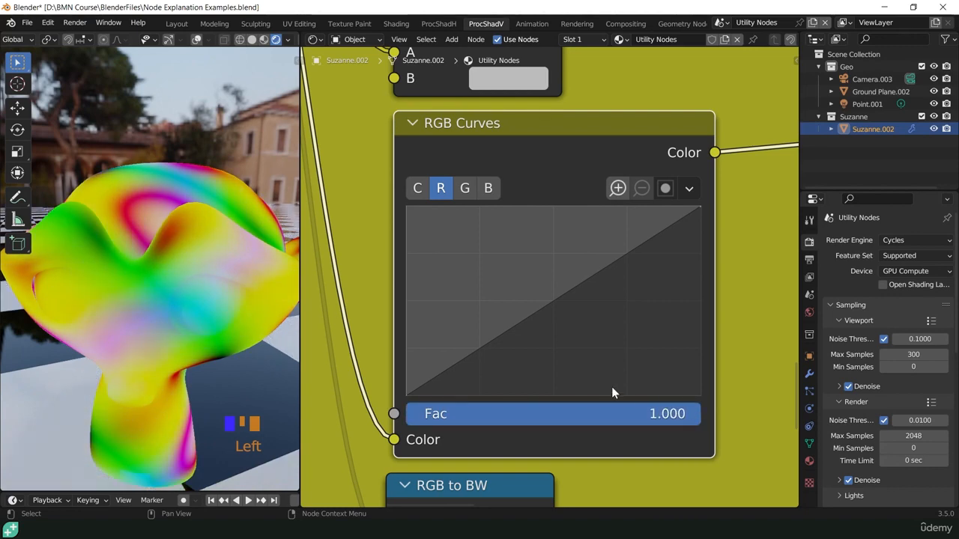
- Preview the RGB to BW node below the RGB Curves node on the monkey
scroll(611, 386, "down", 3)
middle_click_drag(587, 399, 587, 298, "shift")
scroll(501, 319, "up", 4)
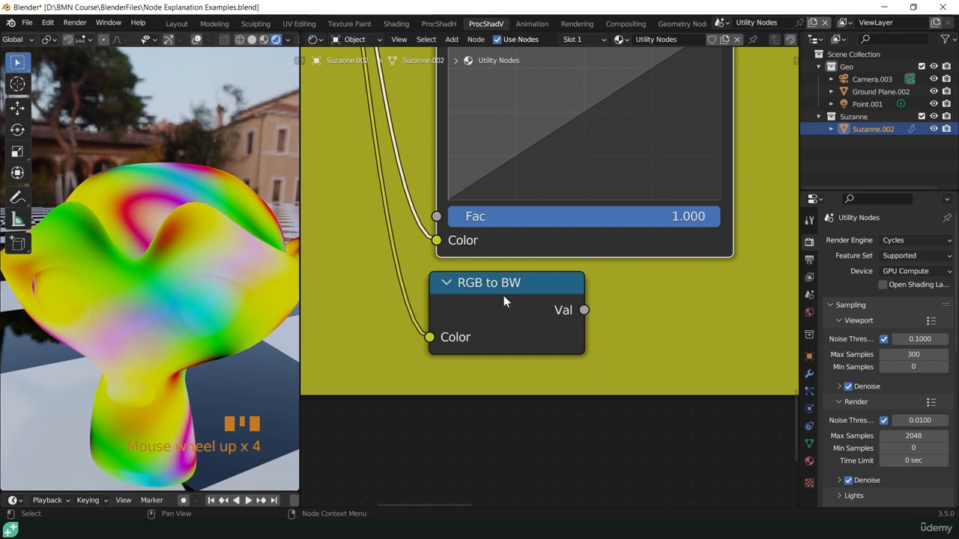
left_click(500, 292, "ctrl+shift")
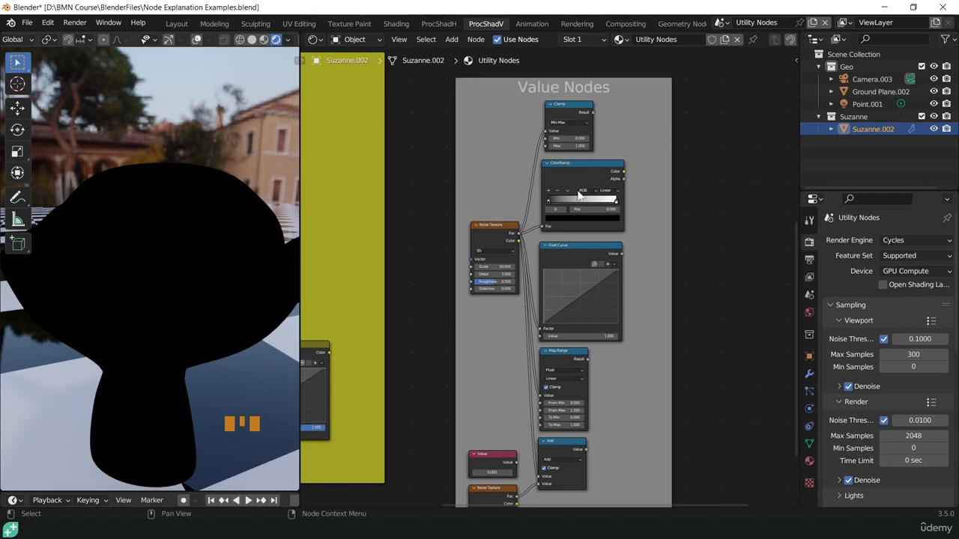
- Preview the Noise Texture node of the Value Nodes frame on the monkey
scroll(547, 225, "up", 4)
middle_click_drag(592, 155, 581, 269, "shift")
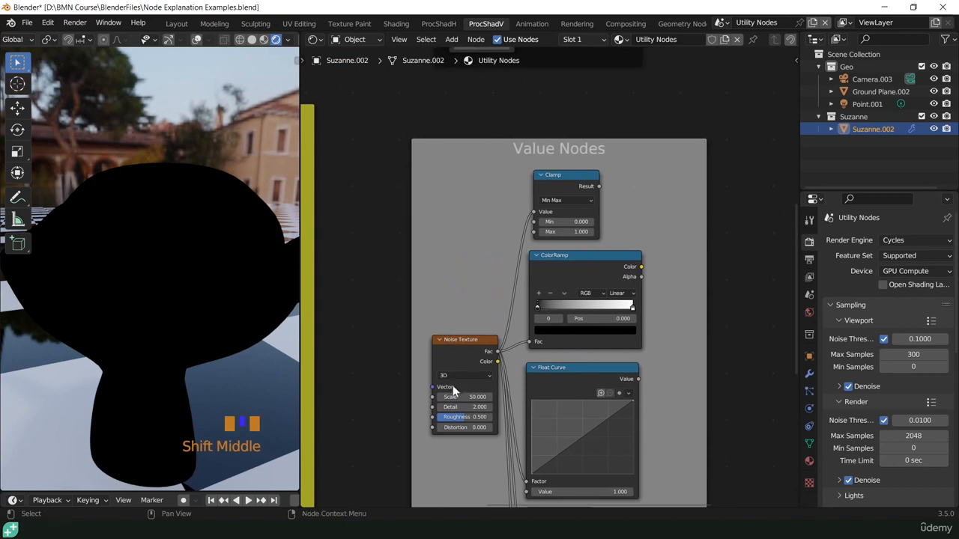
left_click(456, 342, "ctrl+shift")
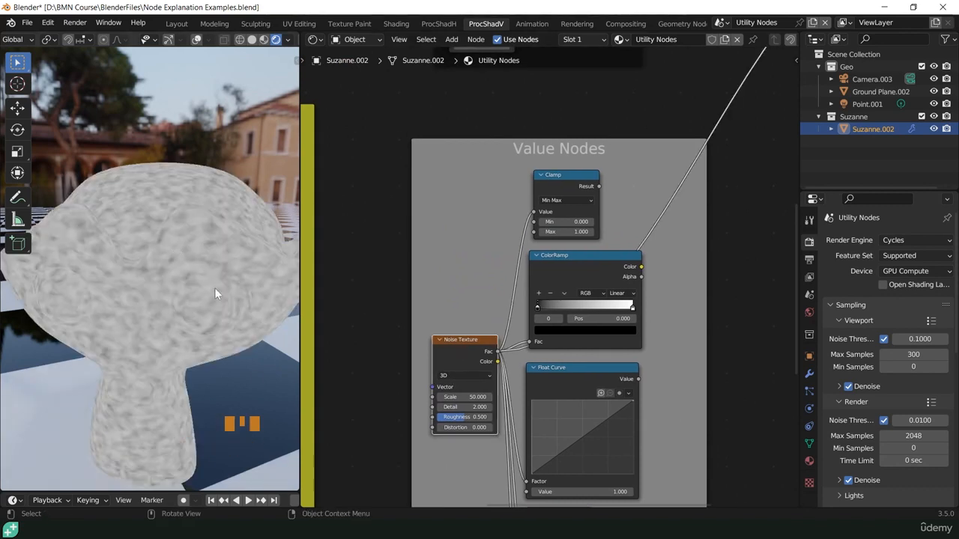
- Preview the Clamp node of the Value Nodes frame on the monkey and inspect the noise pattern up close
scroll(493, 250, "up", 3)
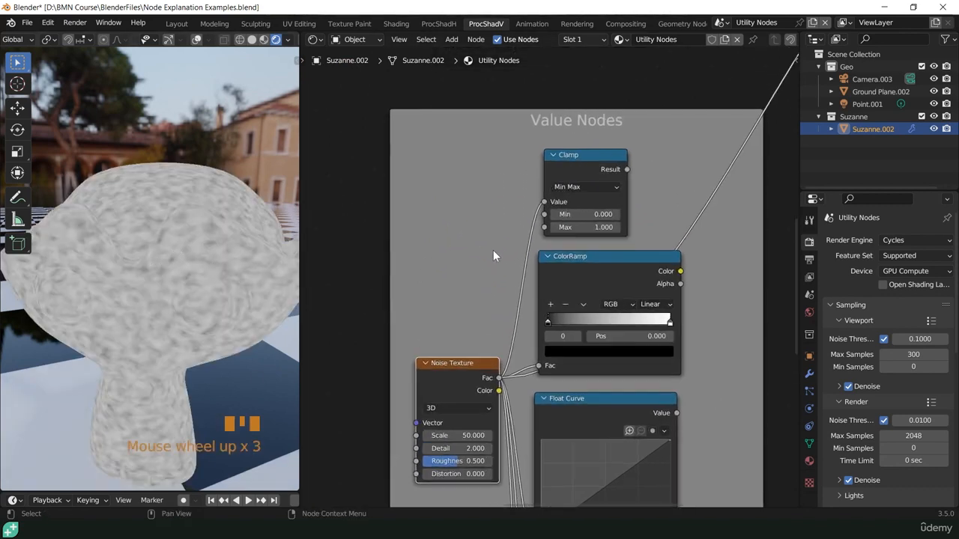
middle_click_drag(599, 233, 515, 302, "shift")
scroll(494, 239, "up", 4)
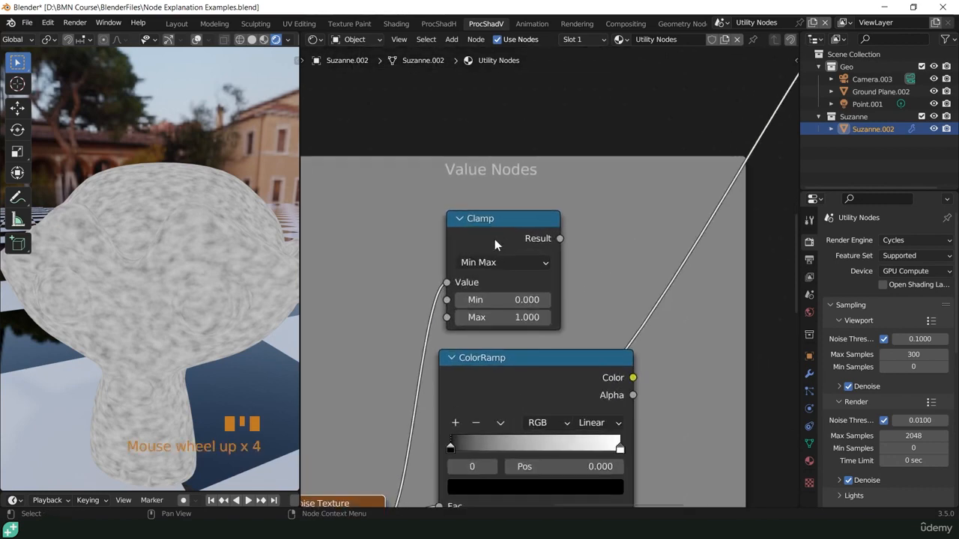
scroll(508, 240, "up", 3)
scroll(513, 256, "up", 1)
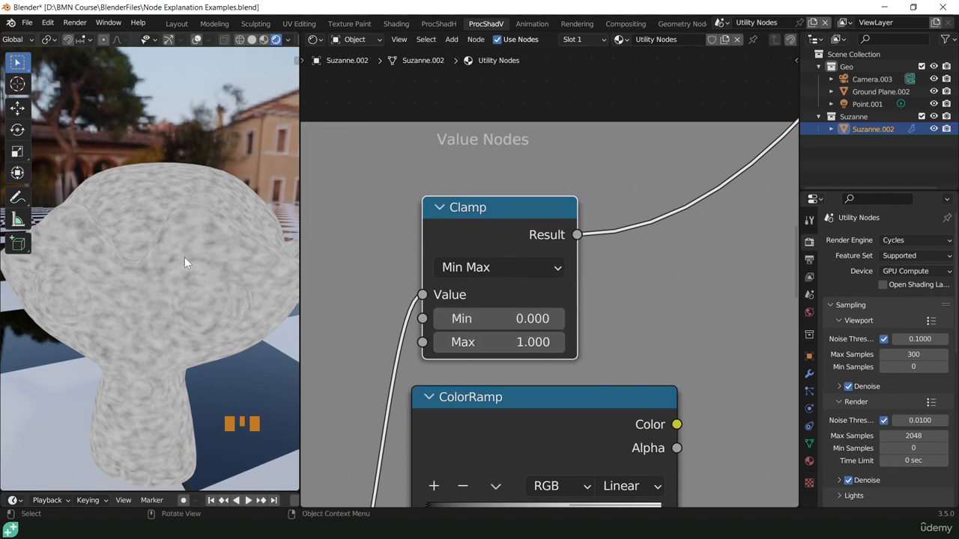
scroll(184, 257, "up", 2)
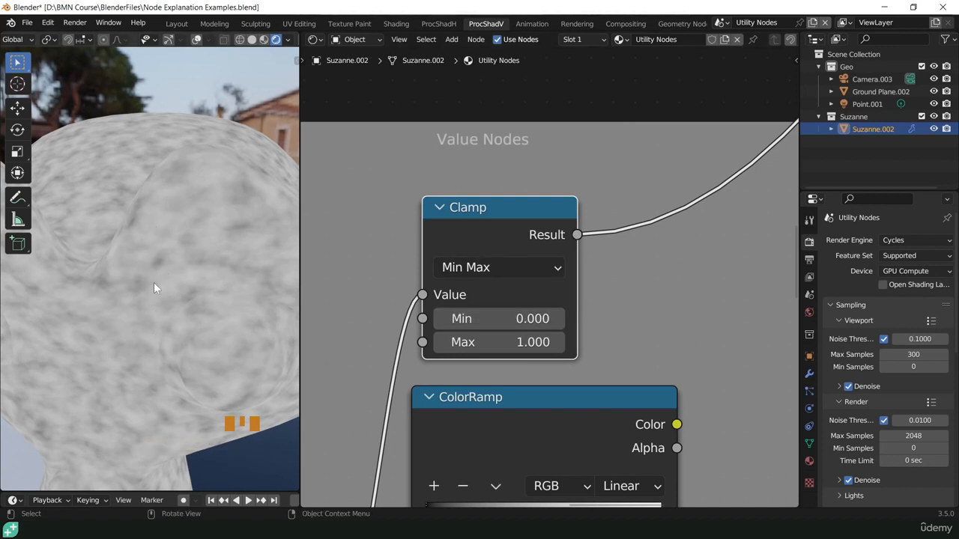
- Set the Clamp node's Min to 0.5 and Max to 0.8
left_click(509, 322)
type(".5")
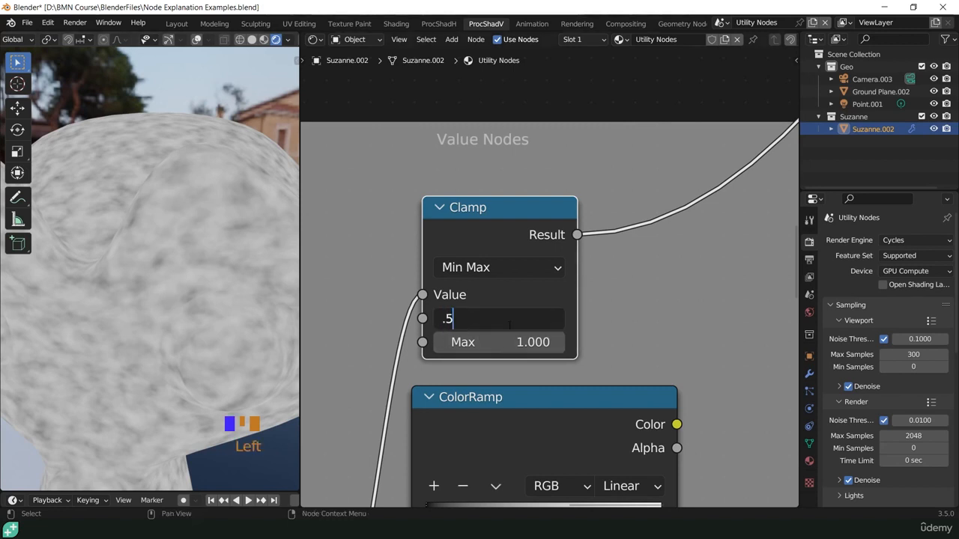
key("Return")
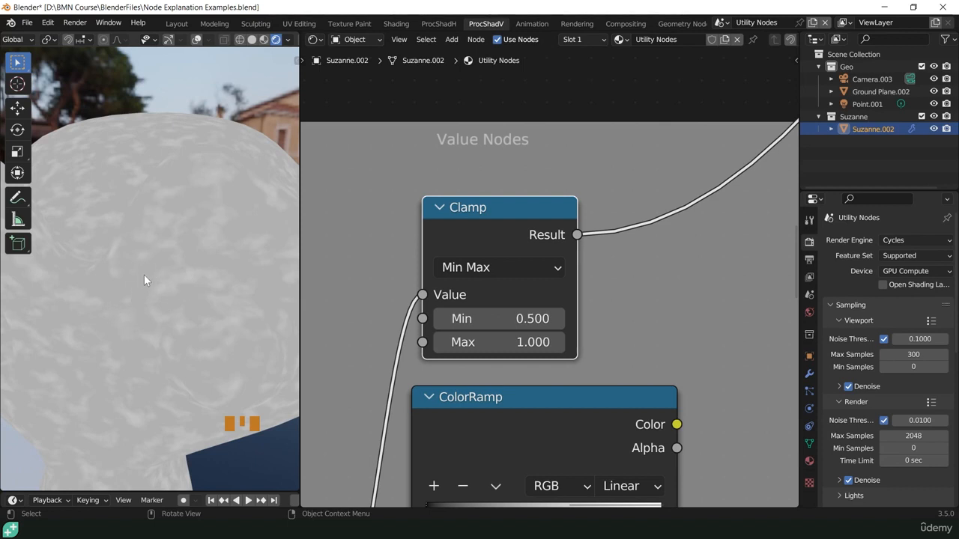
left_click(506, 342)
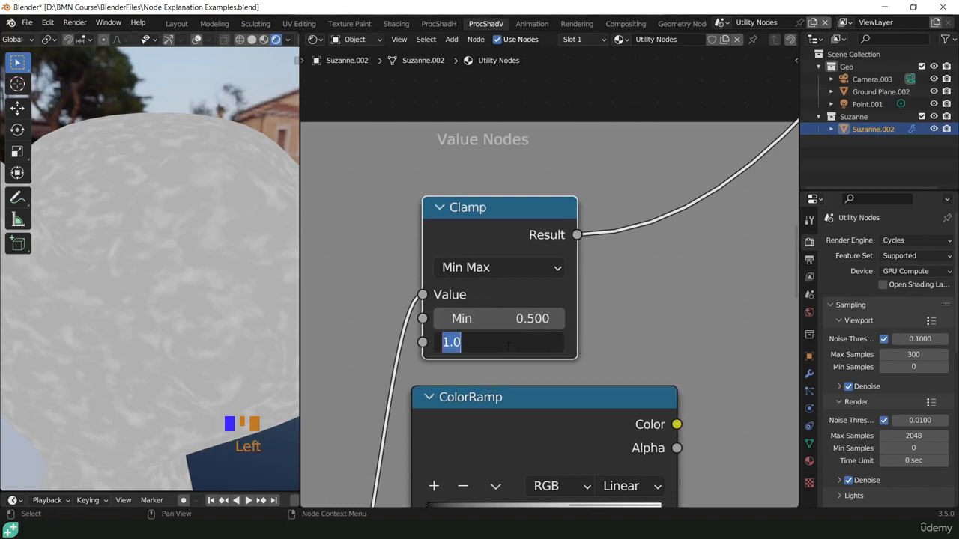
type(".8")
key("Return")
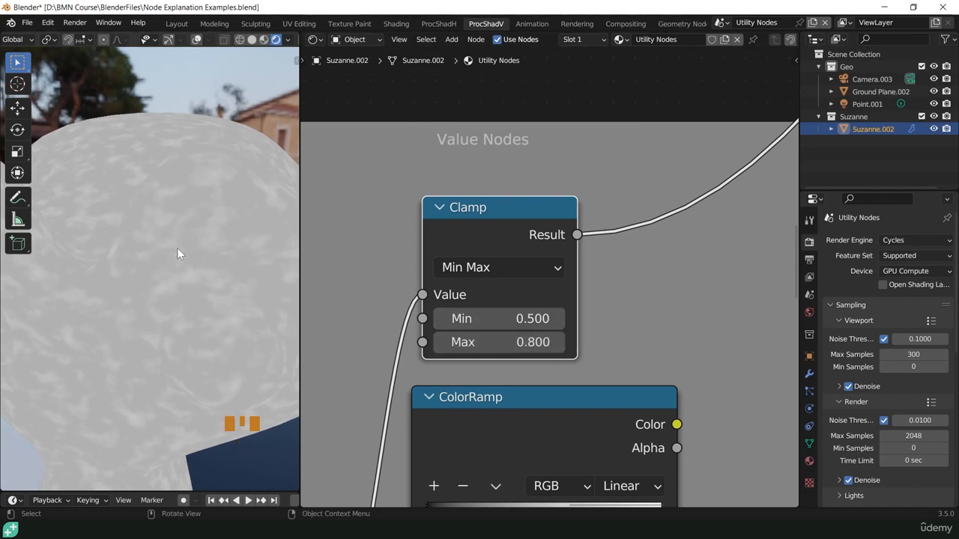
- Set the Clamp node's Min to 1
left_click(499, 318)
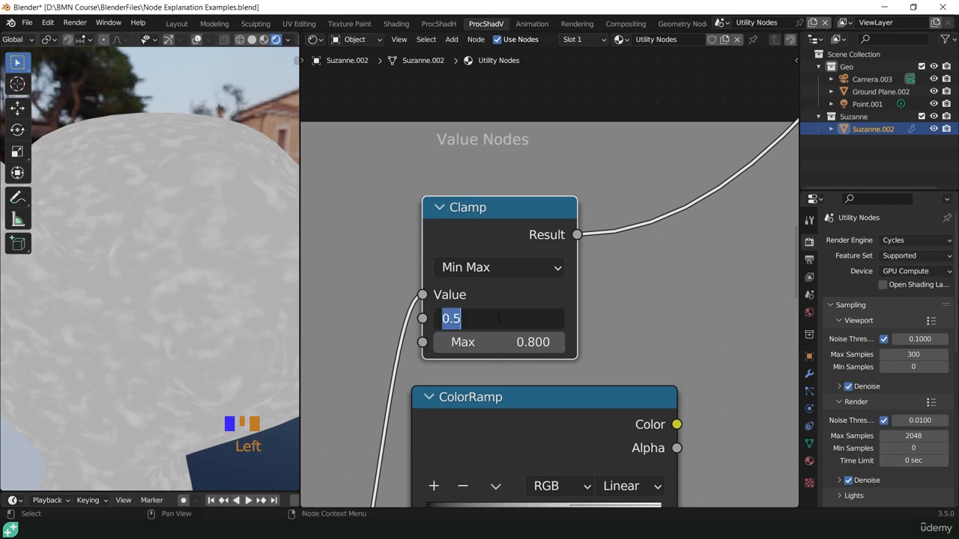
type("1")
key("Return")
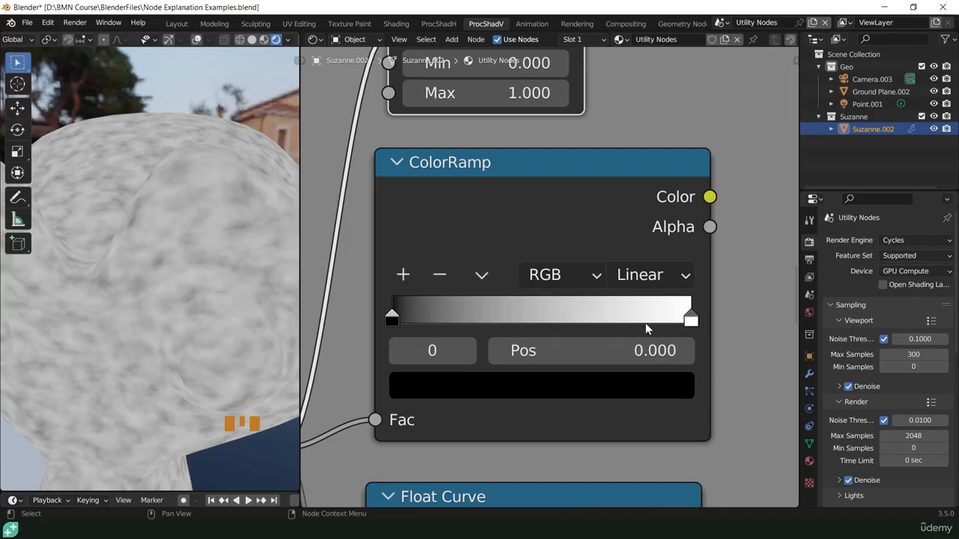
- Look at the position and color of the ColorRamp's white and black end stops
left_click_drag(690, 320, 717, 334)
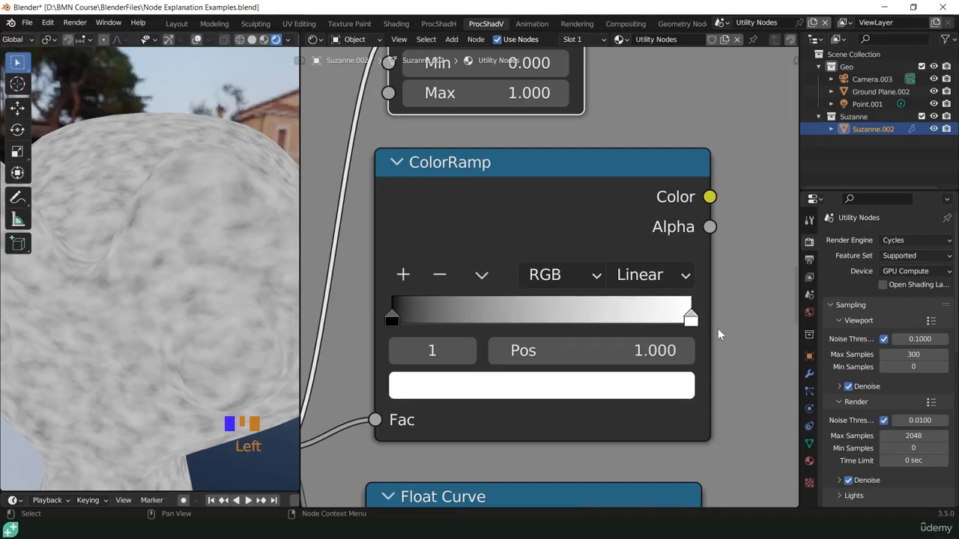
left_click_drag(393, 320, 375, 327)
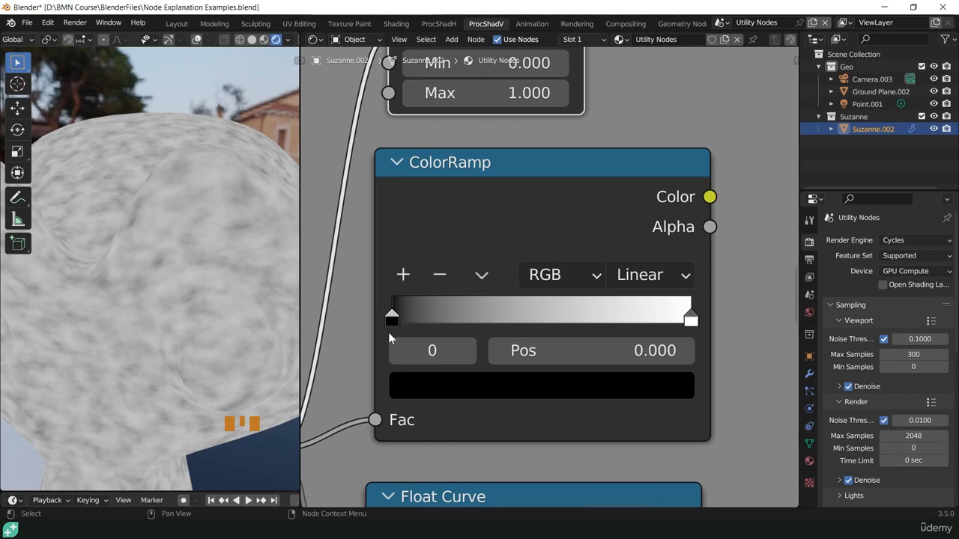
left_click(689, 313)
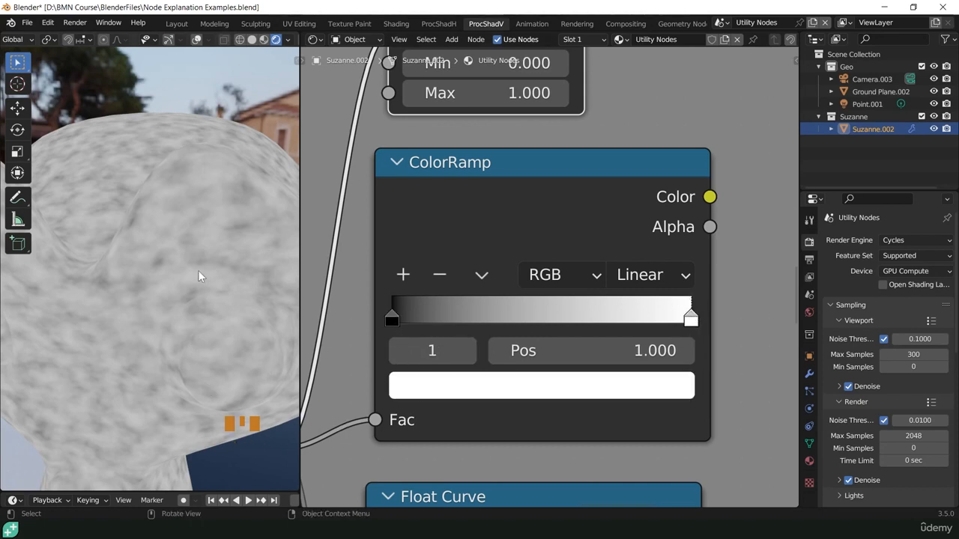
- Examine the color values of the ColorRamp's black stop in RGB and HSV, and open the white stop's color
left_click(390, 322)
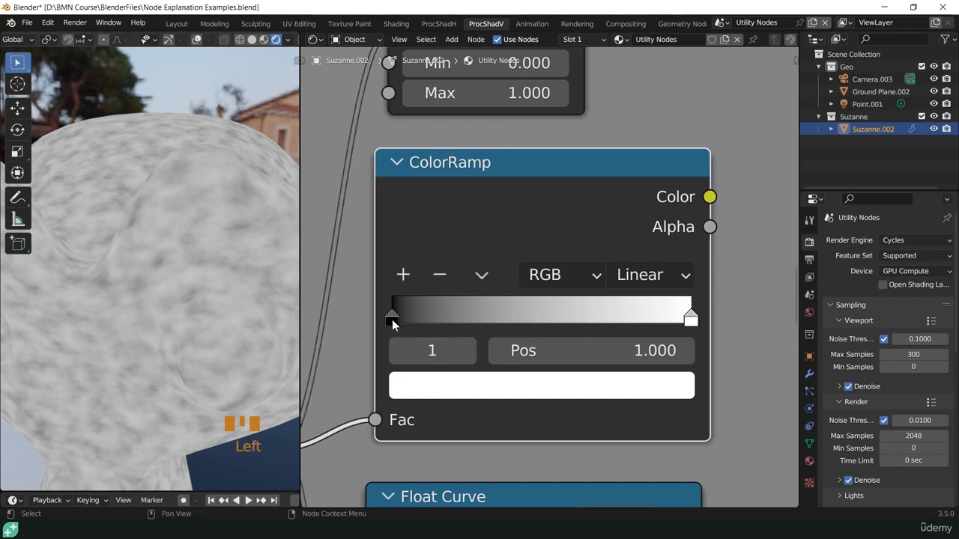
left_click(393, 320)
left_click(442, 386)
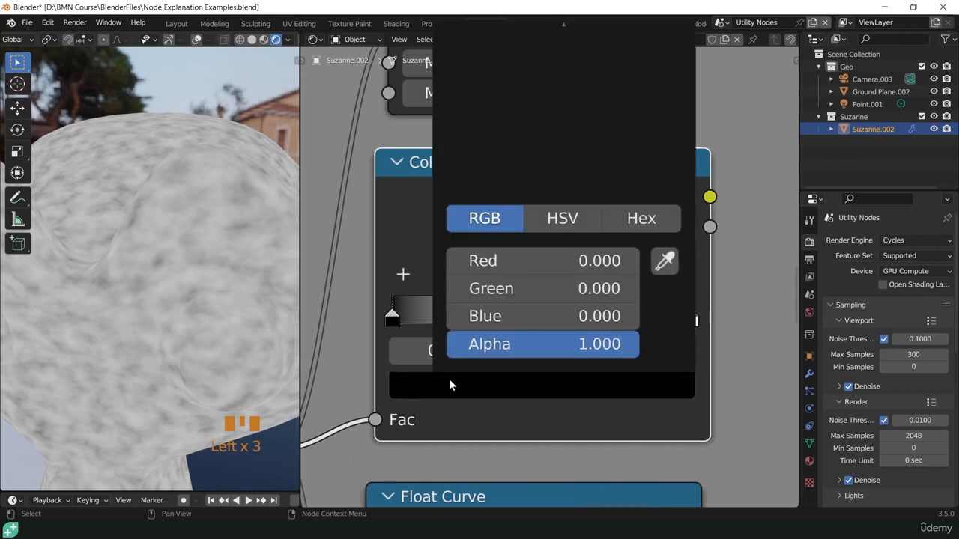
left_click(572, 218)
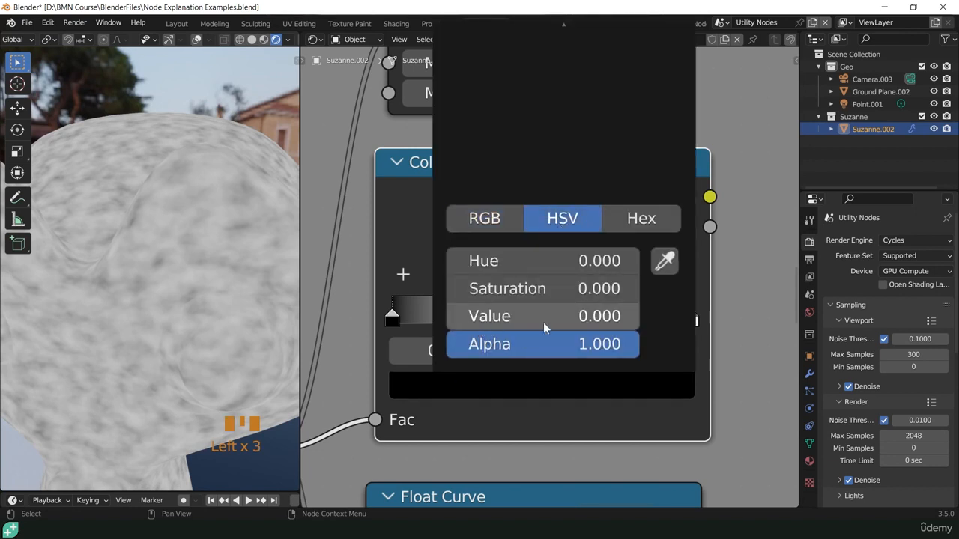
left_click(679, 409)
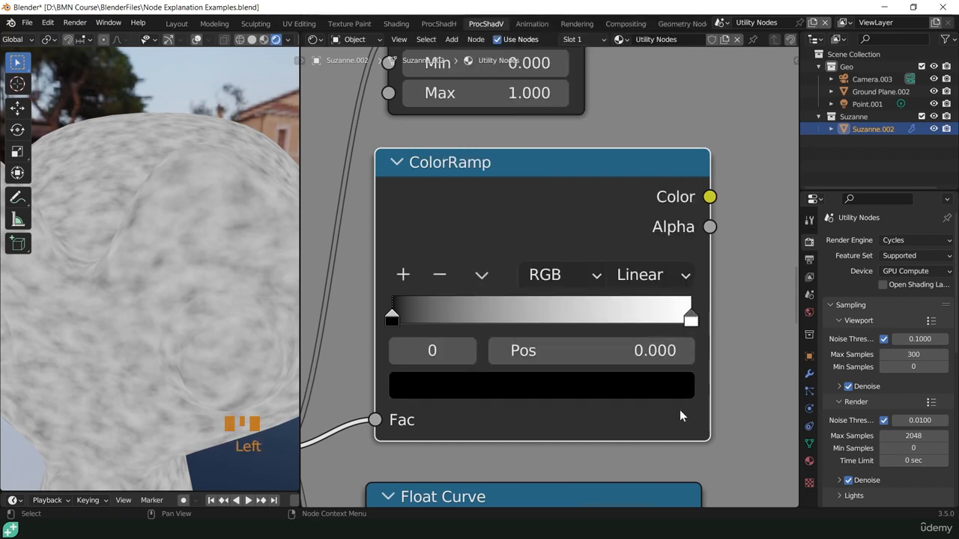
left_click(691, 320)
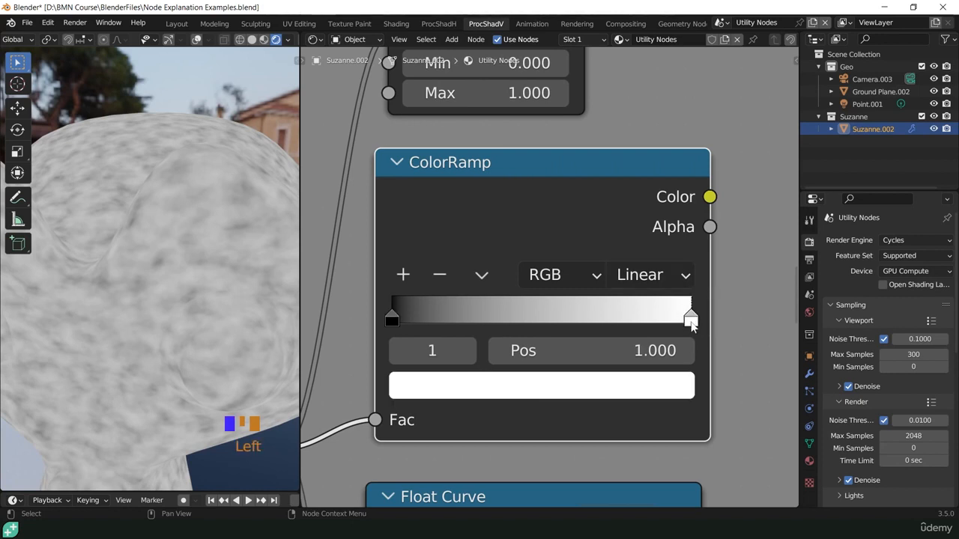
left_click(648, 386)
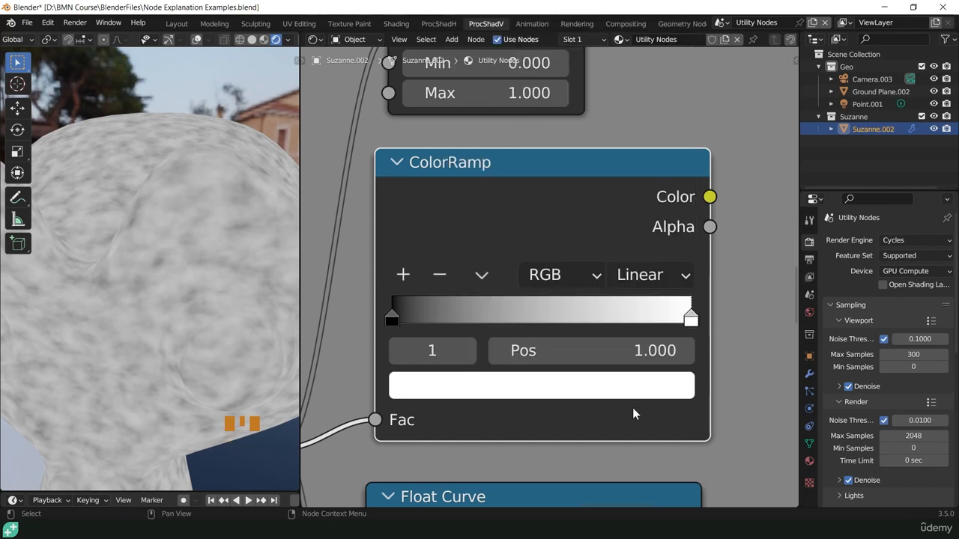
- Change the ColorRamp's black stop to dark blue and preview the ColorRamp node on the monkey
scroll(454, 387, "down", 5)
left_click(532, 378)
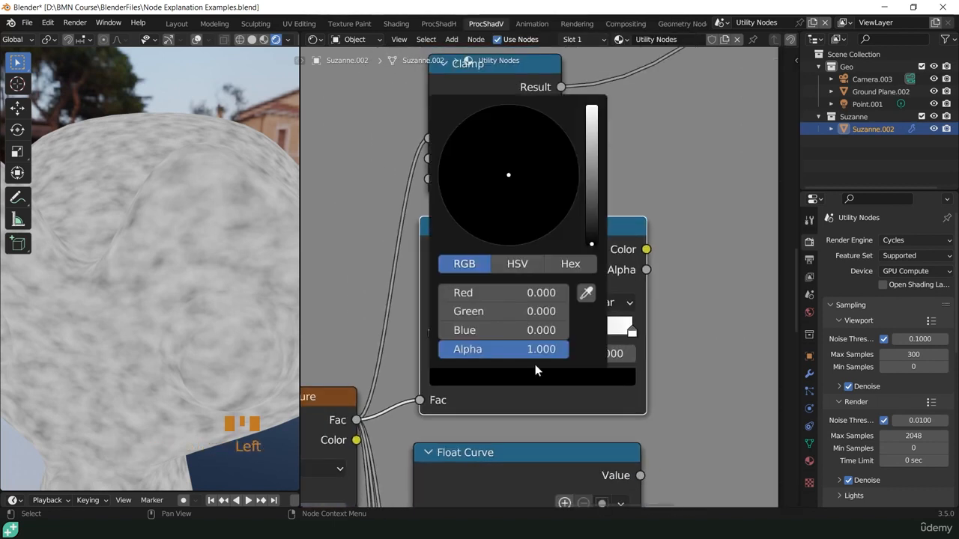
left_click_drag(588, 237, 568, 136)
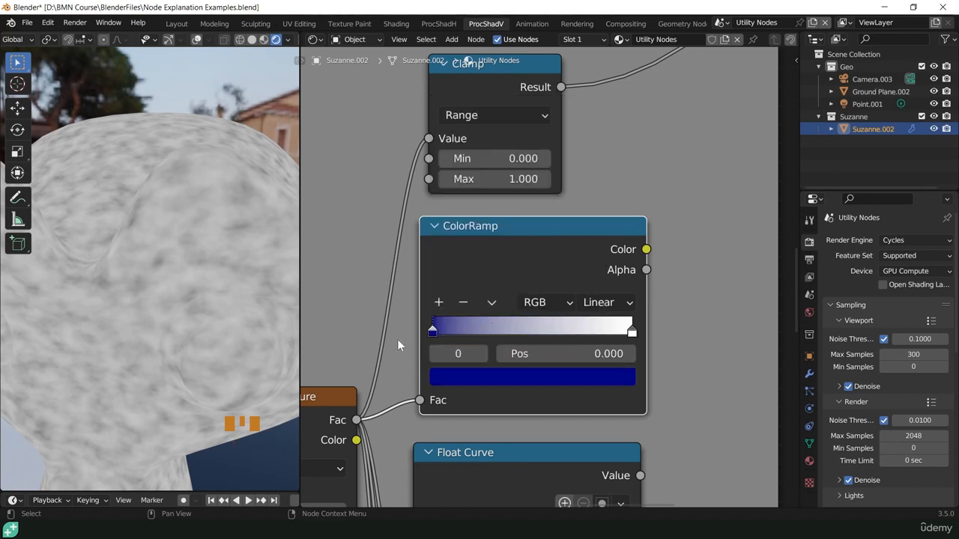
scroll(405, 357, "up", 3)
left_click(512, 220, "ctrl+shift")
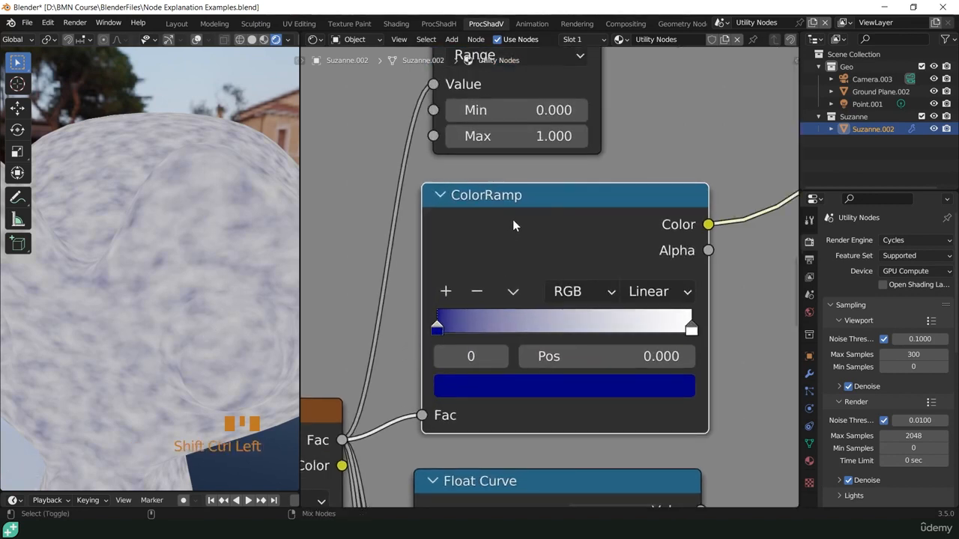
- Change the ColorRamp's white stop at position 1.000 to red
left_click(691, 330)
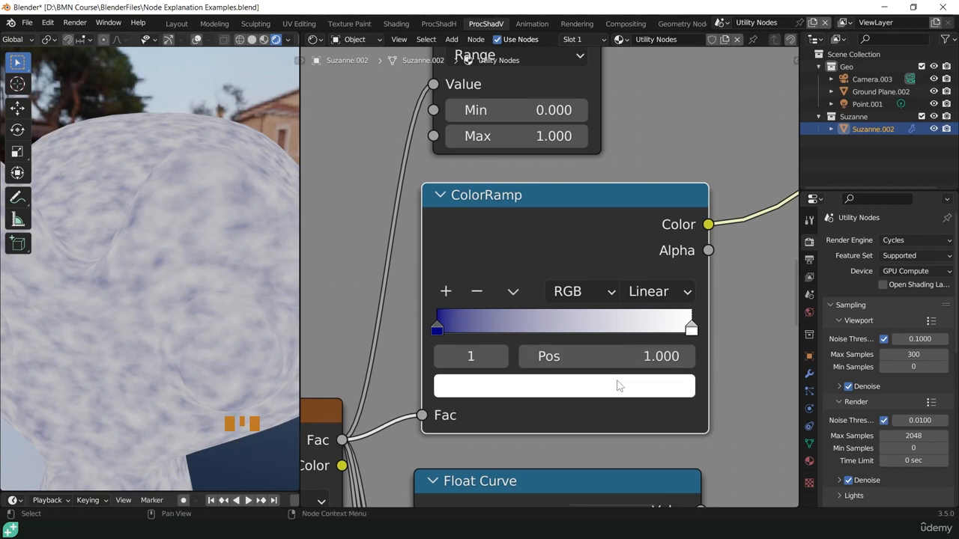
left_click(592, 383)
left_click_drag(534, 133, 547, 218)
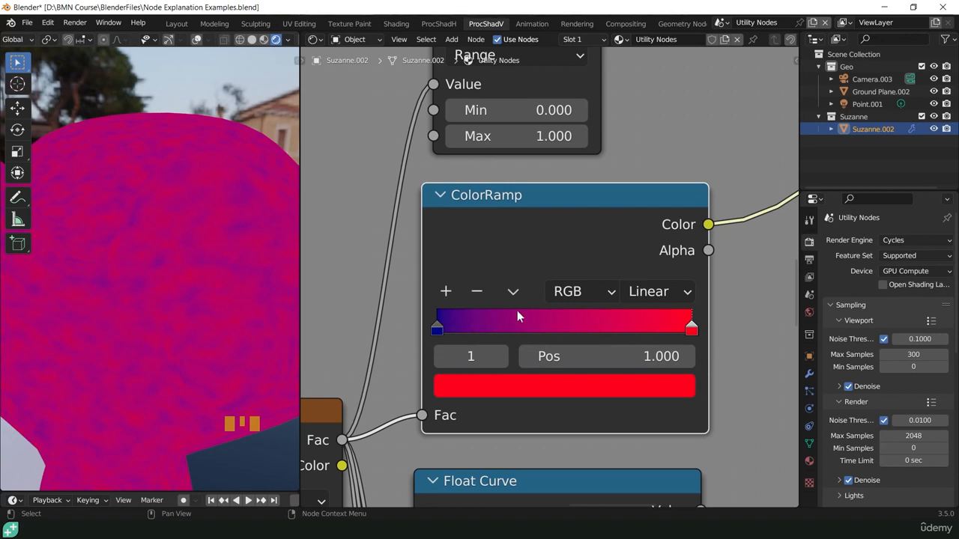
- Add a stop at position 0.500 between the ColorRamp's blue and red stops and color it dark yellow
left_click(436, 330)
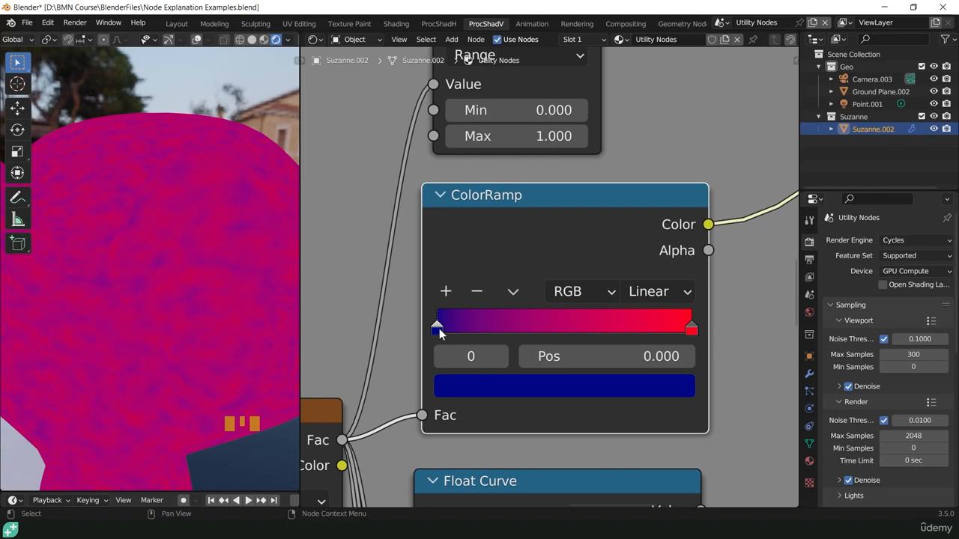
left_click(445, 293)
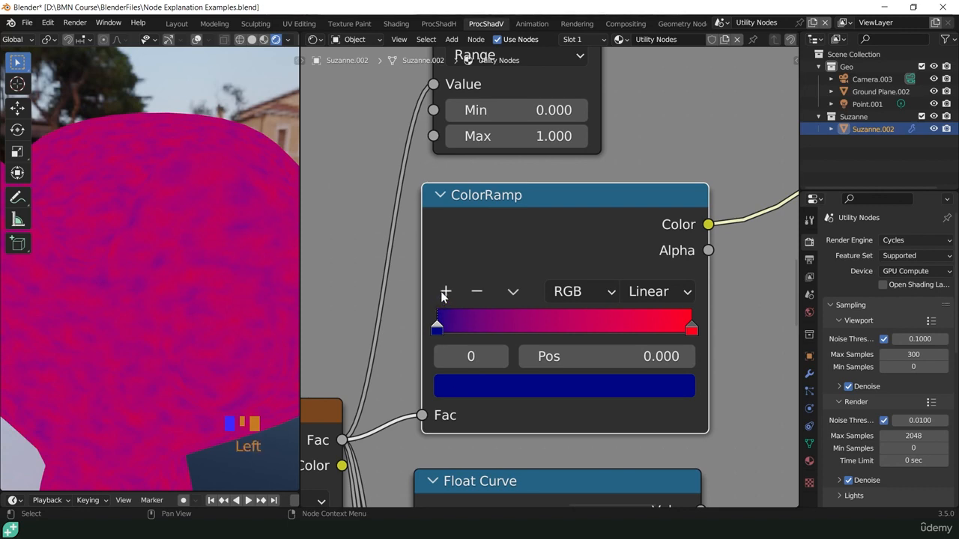
left_click(565, 331)
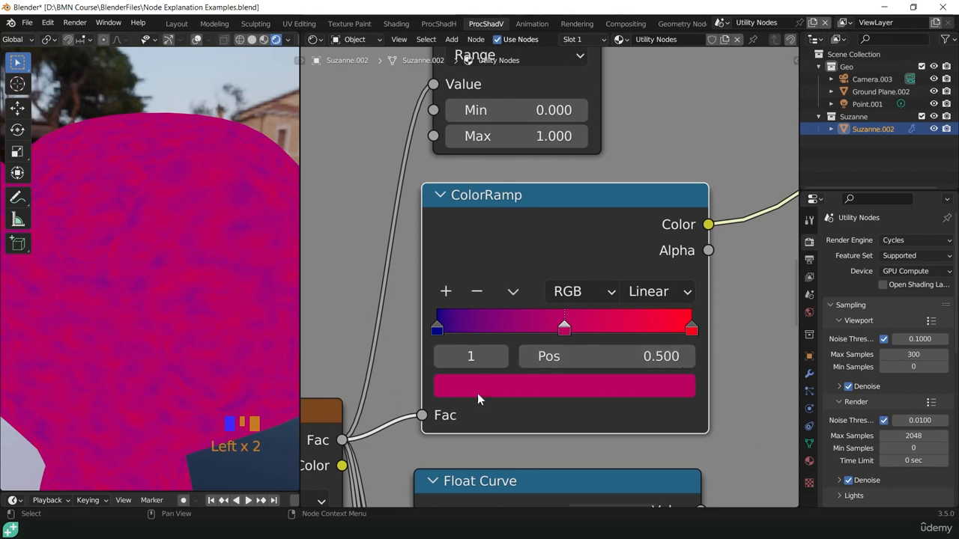
left_click(588, 387)
left_click_drag(536, 153, 463, 185)
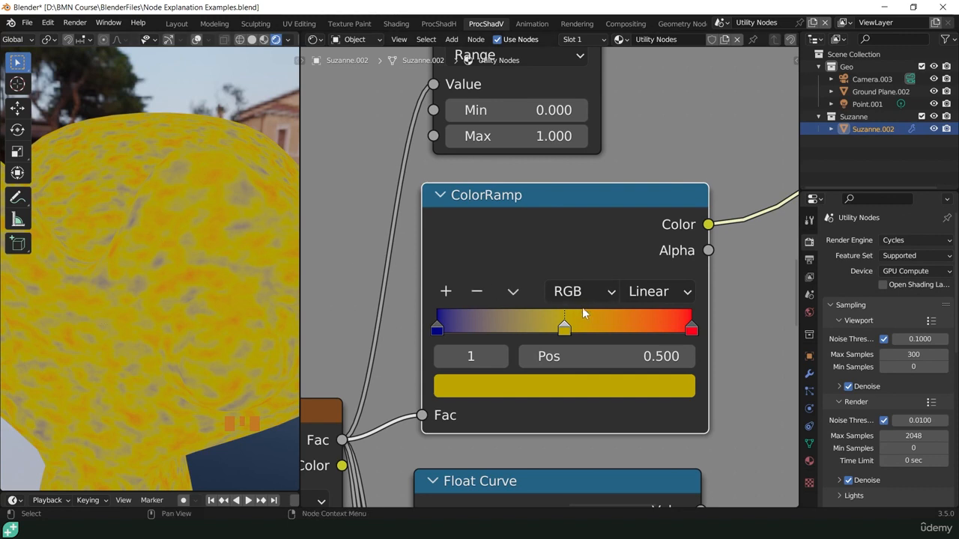
- Slide the ColorRamp's blue and yellow stops close together near the middle of the ramp and move the red stop to position 0.655
left_click_drag(566, 331, 474, 333)
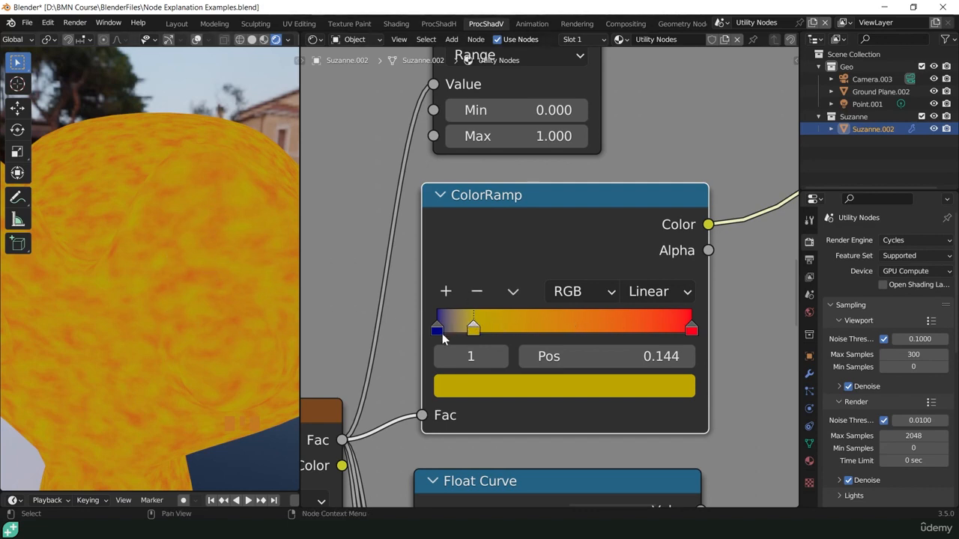
left_click_drag(439, 333, 585, 330)
left_click_drag(490, 327, 545, 329)
left_click_drag(691, 329, 603, 333)
- Try the ColorRamp's Ease, Cardinal and B-Spline interpolation modes on the monkey
left_click(652, 294)
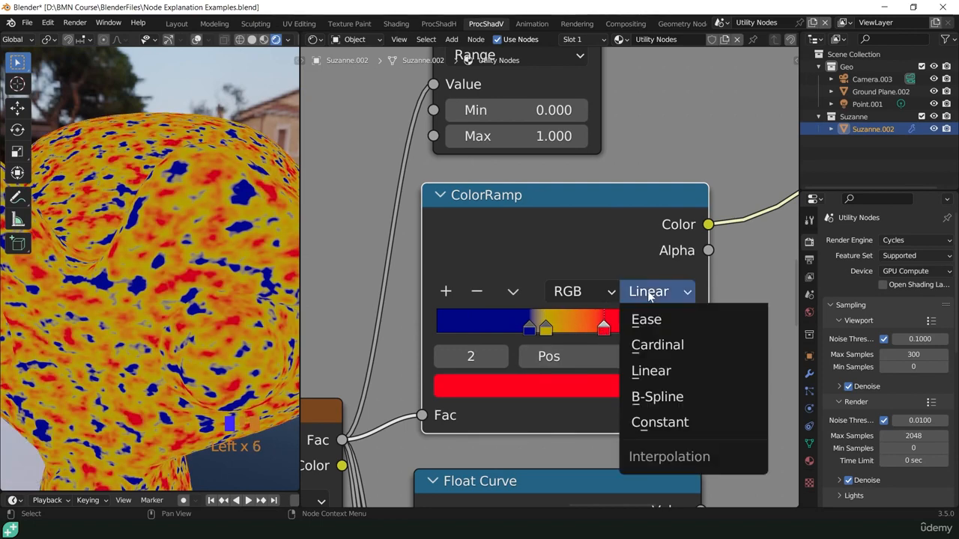
left_click(657, 322)
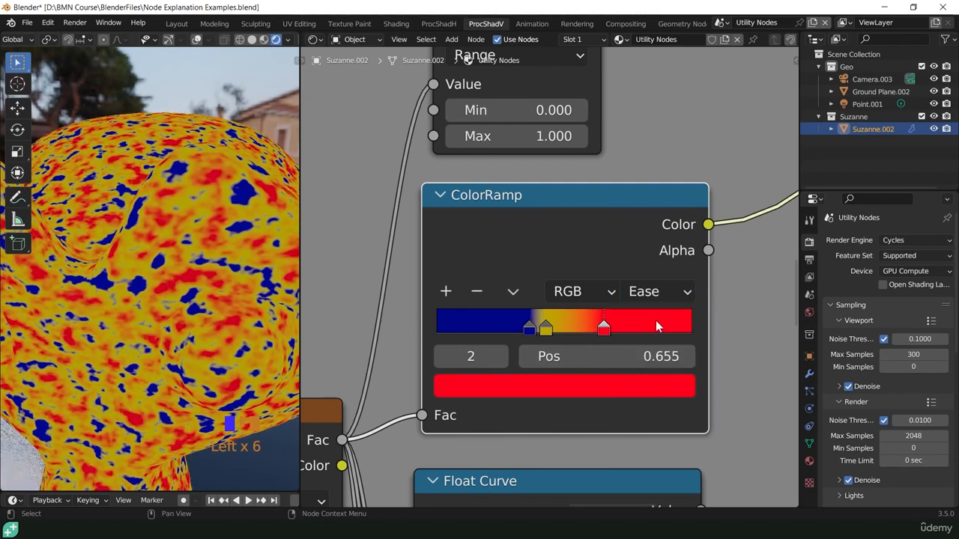
left_click(654, 294)
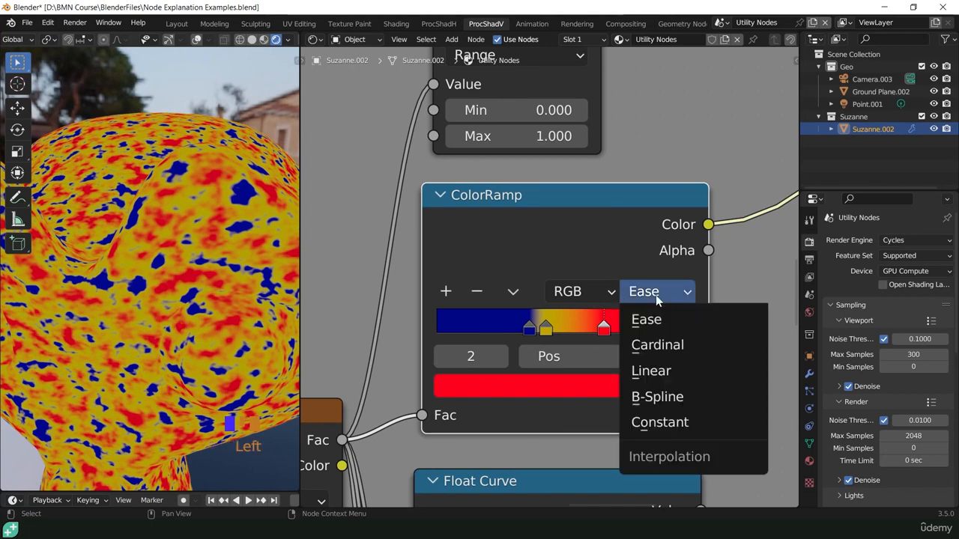
left_click(660, 345)
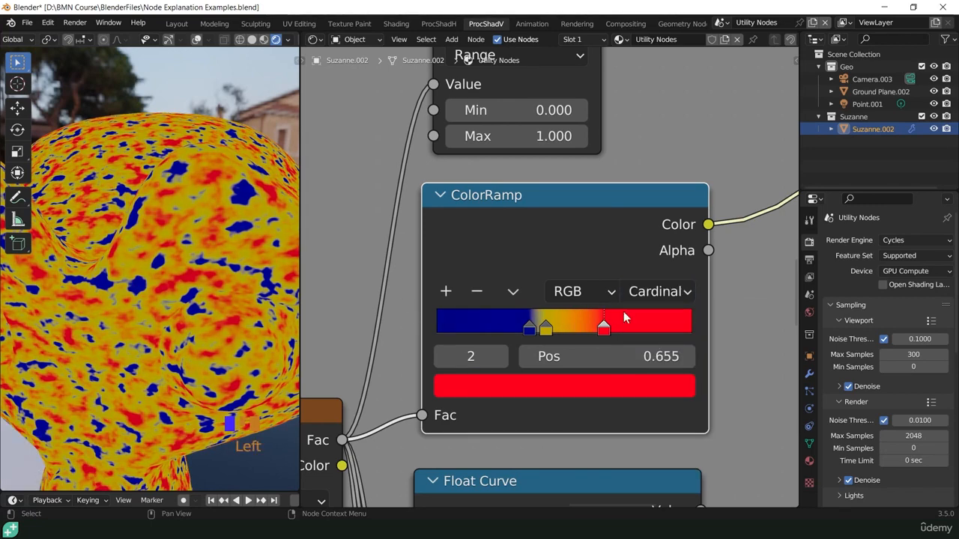
left_click(673, 291)
left_click(659, 396)
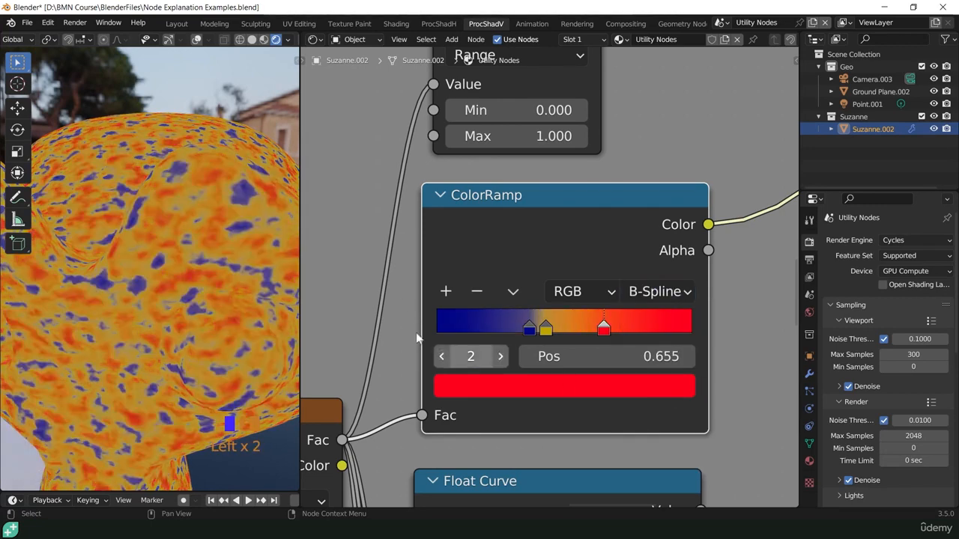
- Switch the ColorRamp's interpolation to Constant and reposition the blue stop at 0.018, the yellow at 0.264 and the red at 0.698
left_click_drag(522, 333, 436, 332)
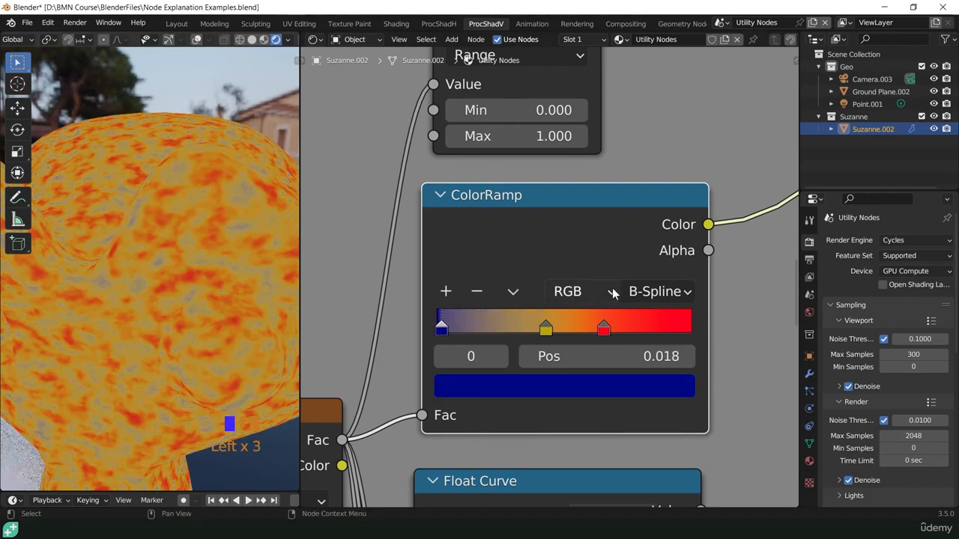
left_click(642, 291)
left_click(670, 422)
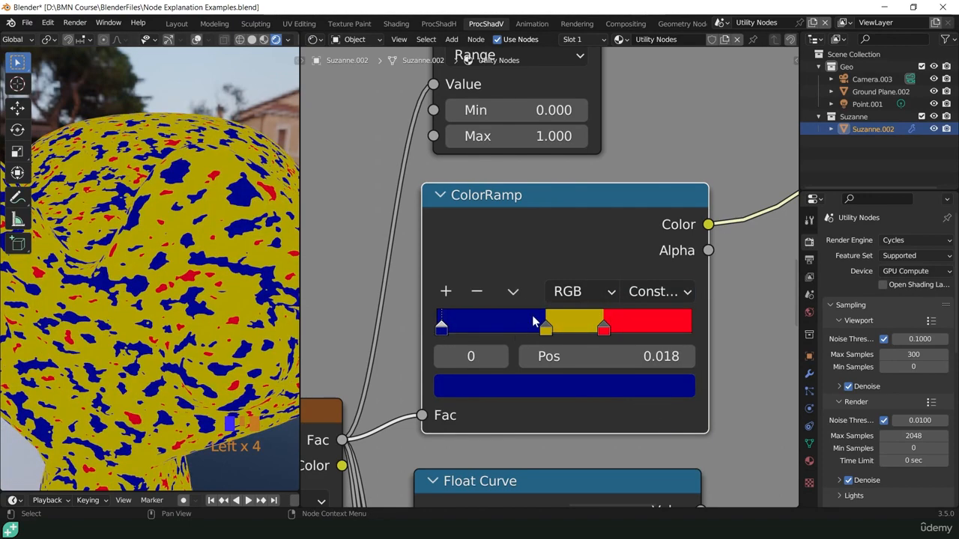
left_click_drag(546, 329, 514, 330)
mouse_move(604, 329)
left_mouse_down()
mouse_move(651, 334)
mouse_move(599, 329)
mouse_move(614, 330)
left_mouse_up()
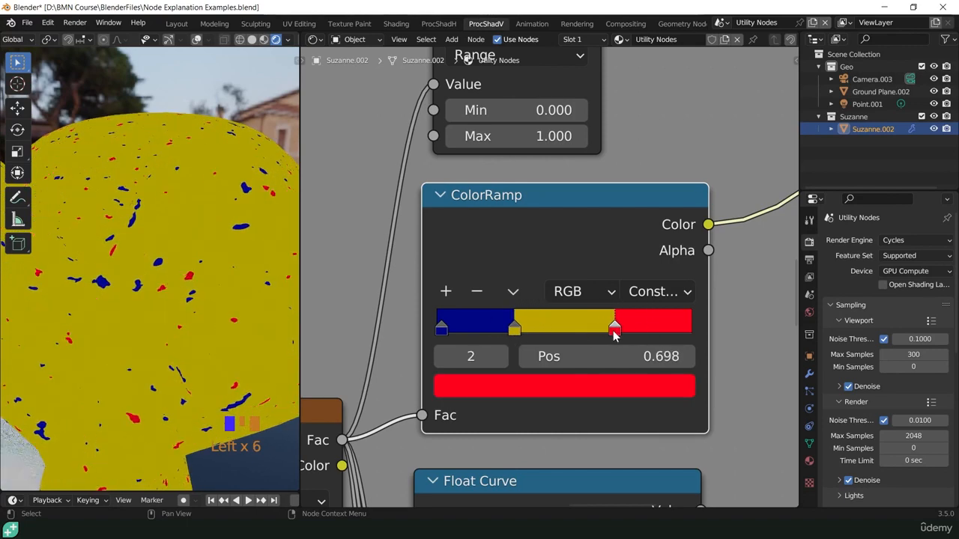
mouse_move(517, 331)
left_mouse_down()
mouse_move(495, 328)
mouse_move(503, 328)
left_mouse_up()
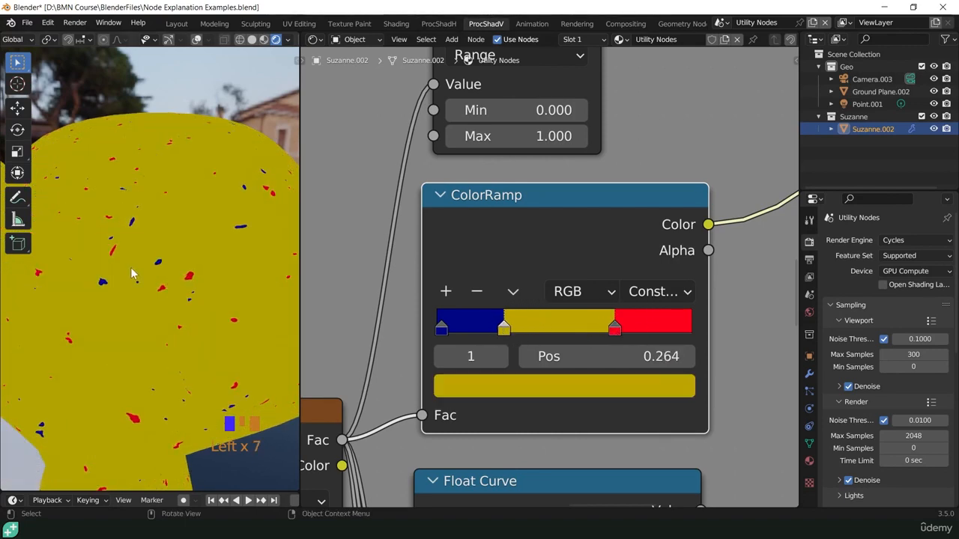
- Move the ColorRamp's yellow stop to 0.511, inspect the hard-edged pattern on the monkey up close, and set the stop to 0.449
scroll(149, 251, "up", 4)
scroll(189, 267, "down", 3)
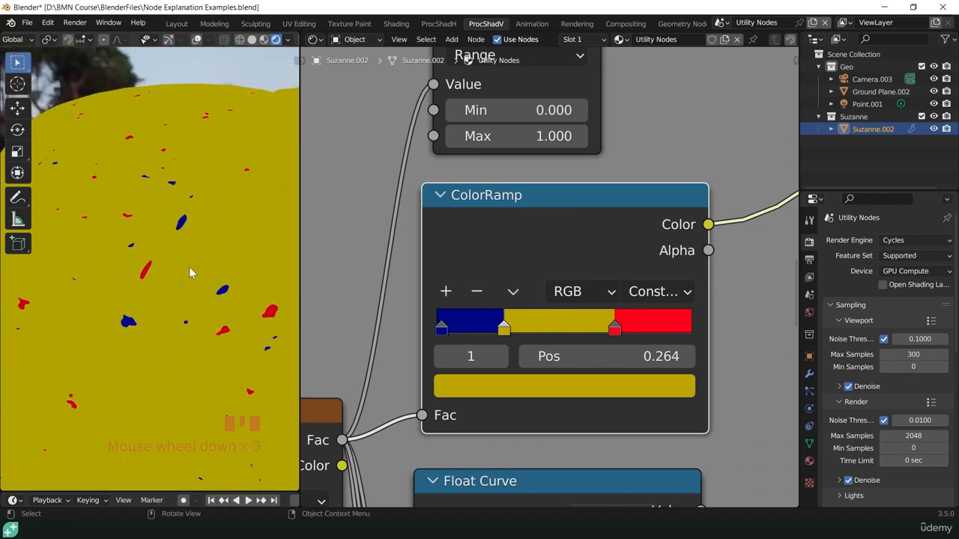
left_click_drag(503, 333, 567, 330)
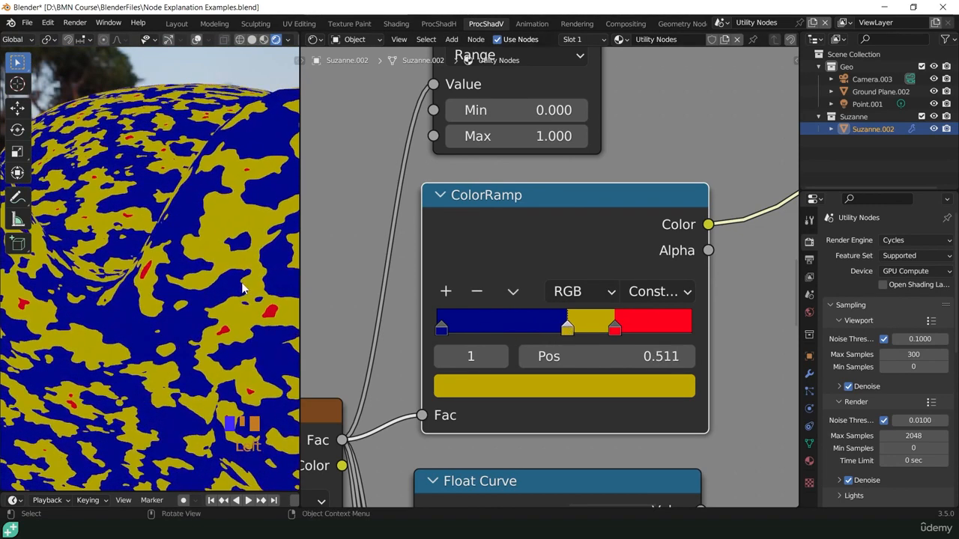
scroll(225, 281, "up", 2)
scroll(223, 282, "down", 1)
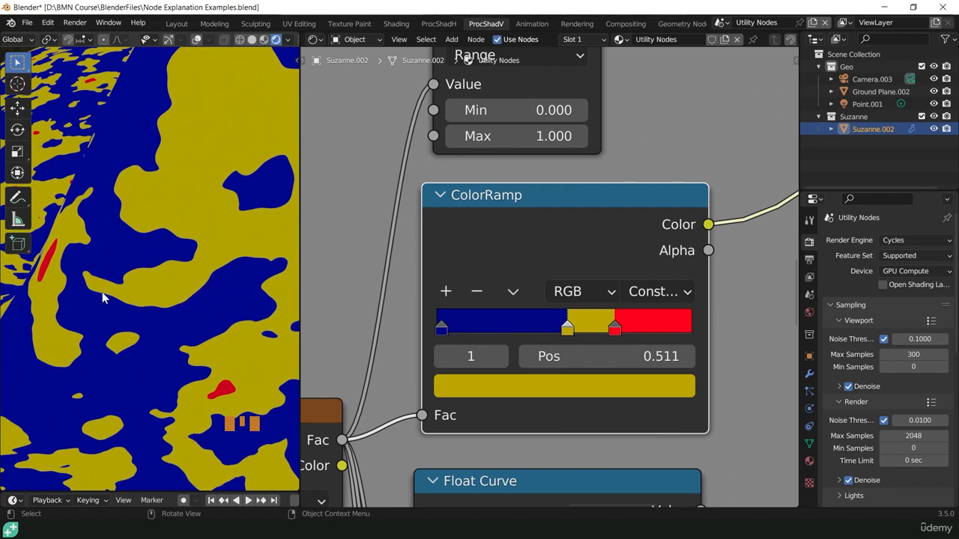
mouse_move(570, 334)
left_mouse_down()
mouse_move(525, 330)
mouse_move(553, 336)
left_mouse_up()
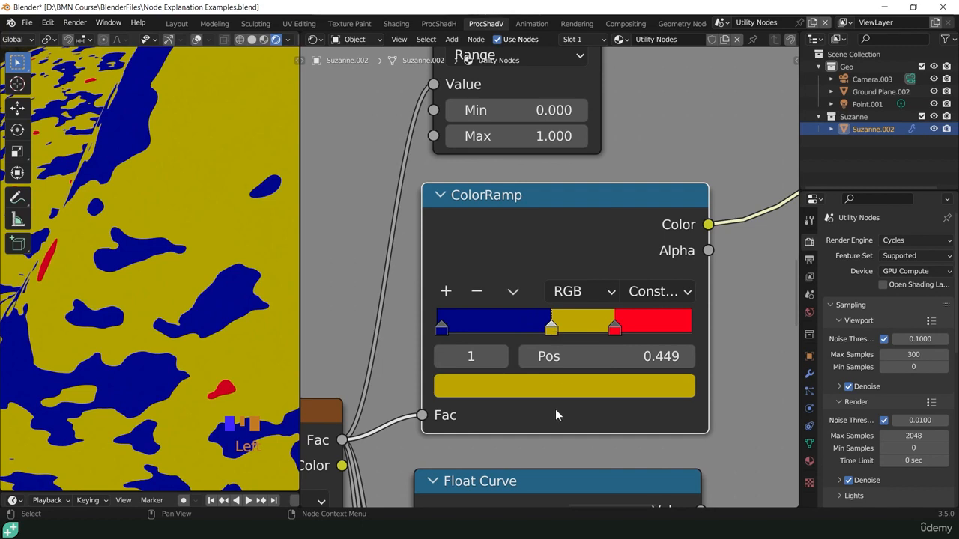
- Flip the color ramp and distribute its stops from the left
left_click(514, 293)
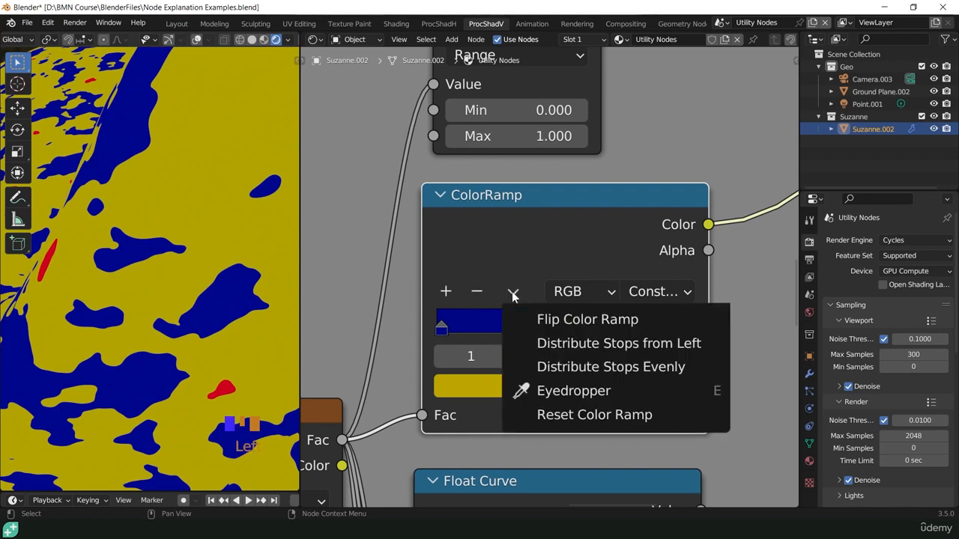
left_click(574, 320)
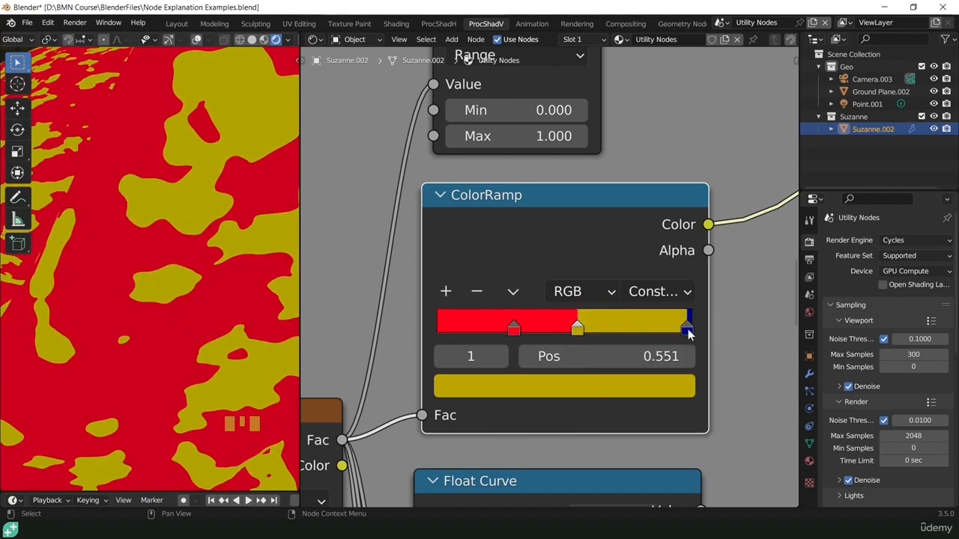
left_click(513, 293)
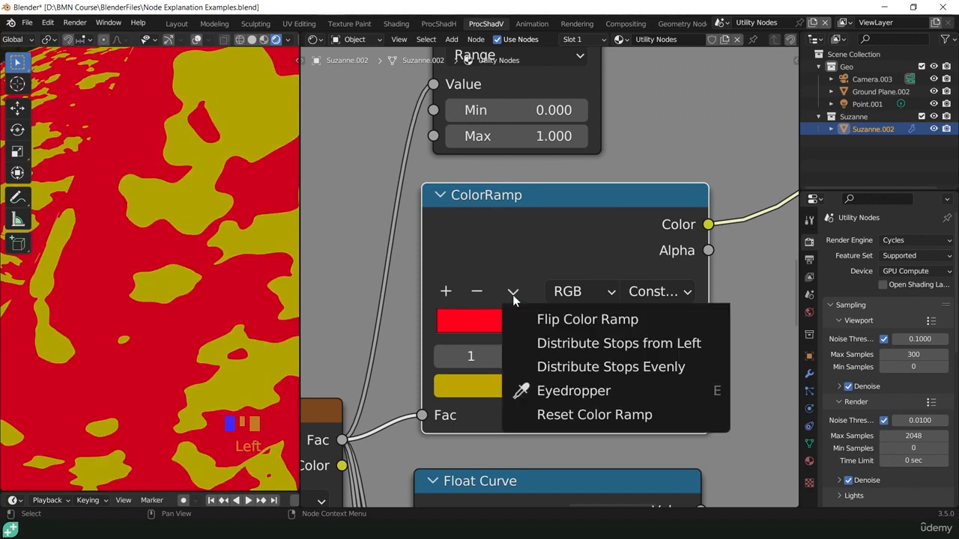
left_click(581, 344)
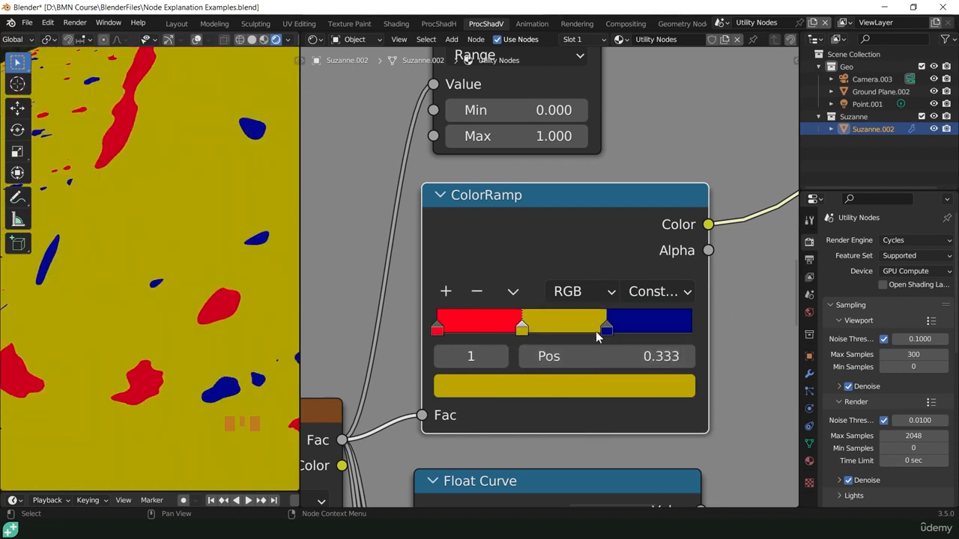
- Reset the color ramp and recolor its black stop with the brown sampled from the Noise Texture node's header
left_click(513, 293)
left_click(578, 412)
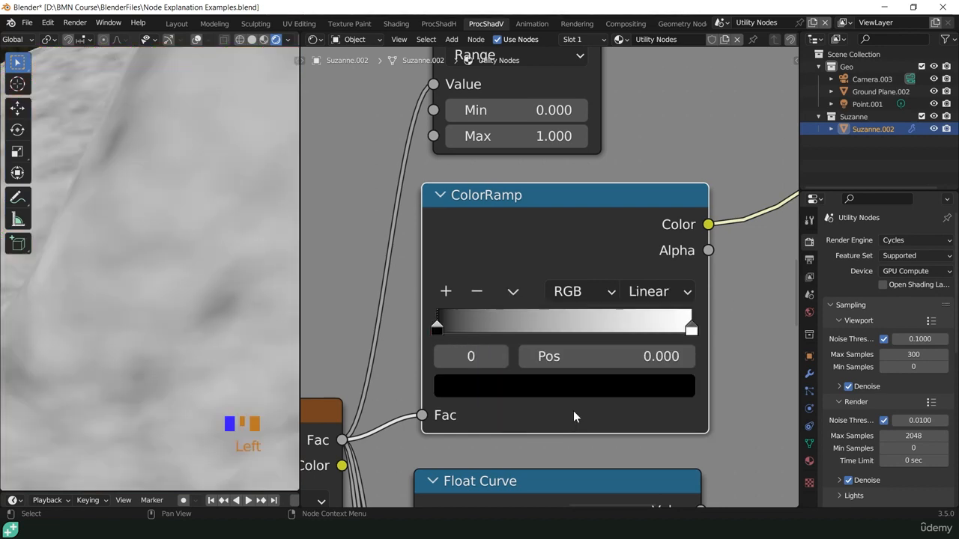
left_click(517, 384)
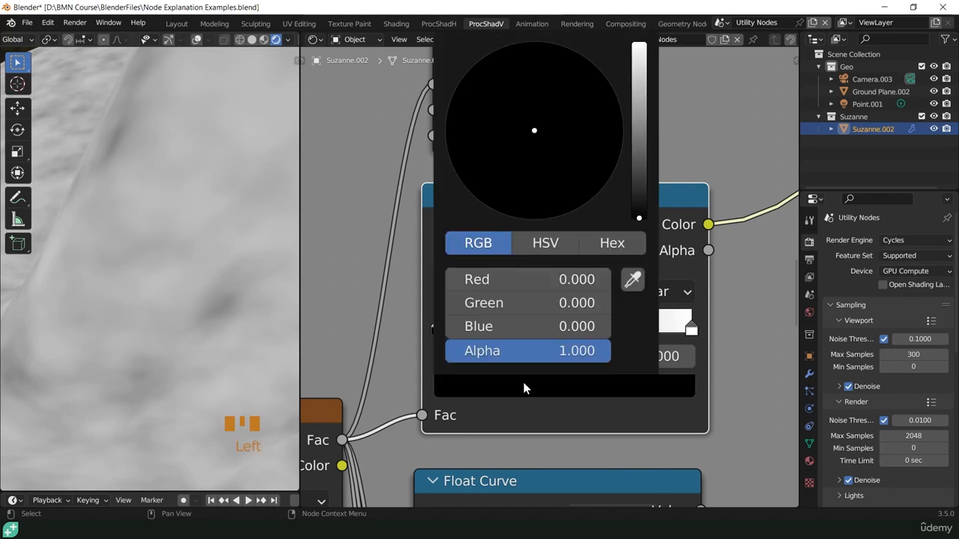
left_click(632, 280)
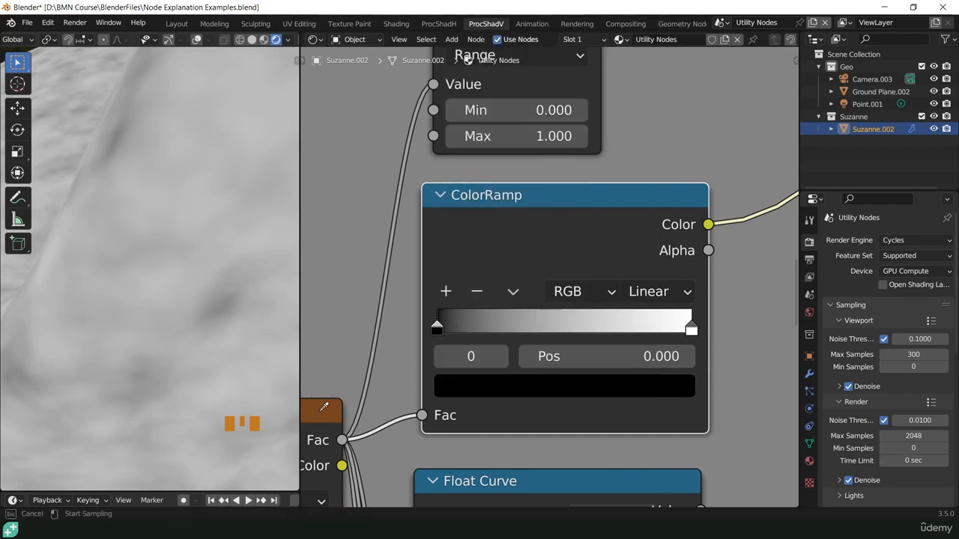
left_click(320, 416)
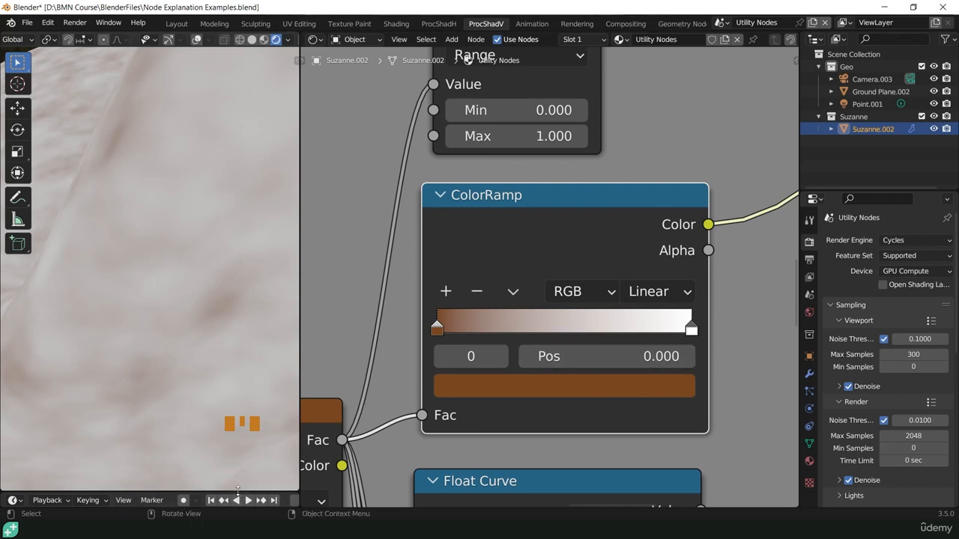
- Enlarge the timeline area, turn it into a UV Editor and display the OpenfootageNET_forrest_salzburg01_small HDR image close up
left_click_drag(237, 493, 233, 256)
left_click(17, 263)
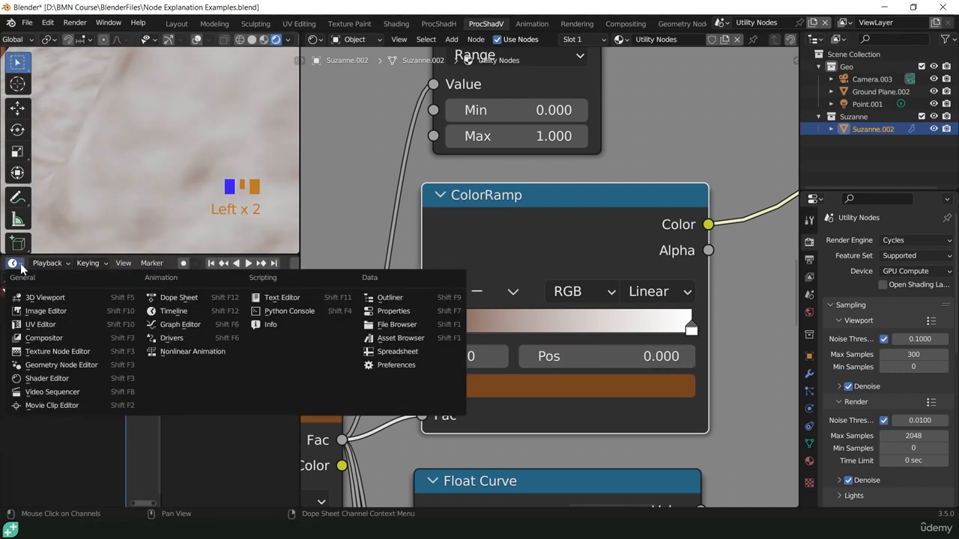
left_click(31, 324)
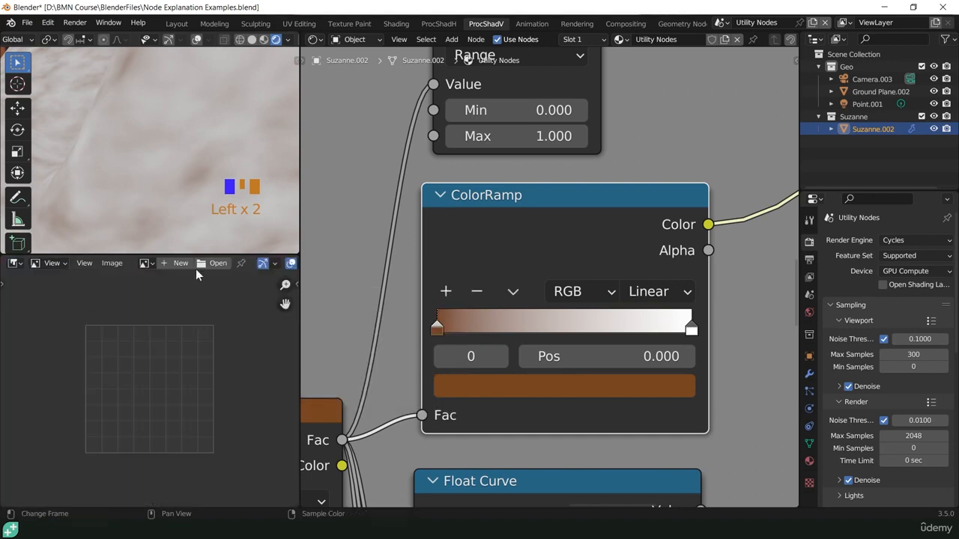
left_click(146, 263)
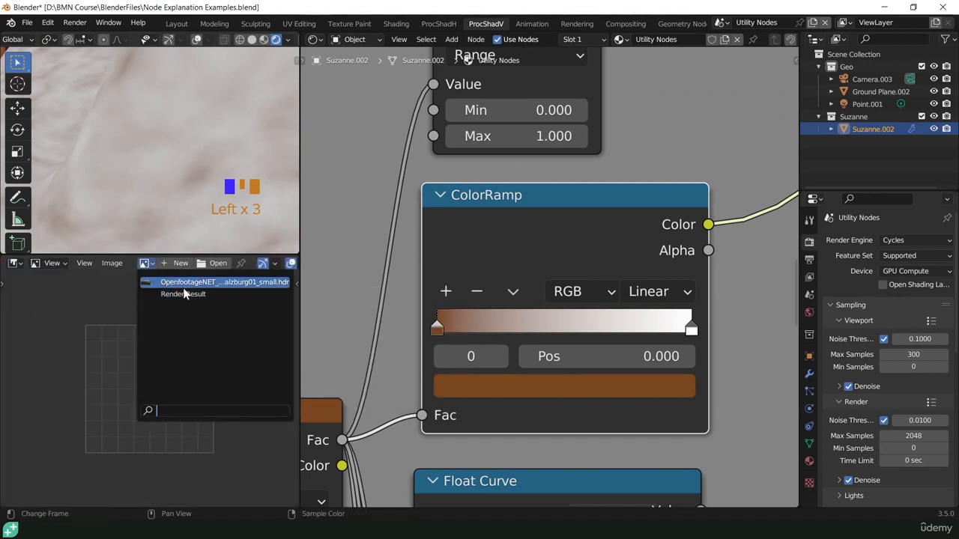
left_click(184, 283)
scroll(154, 374, "up", 10)
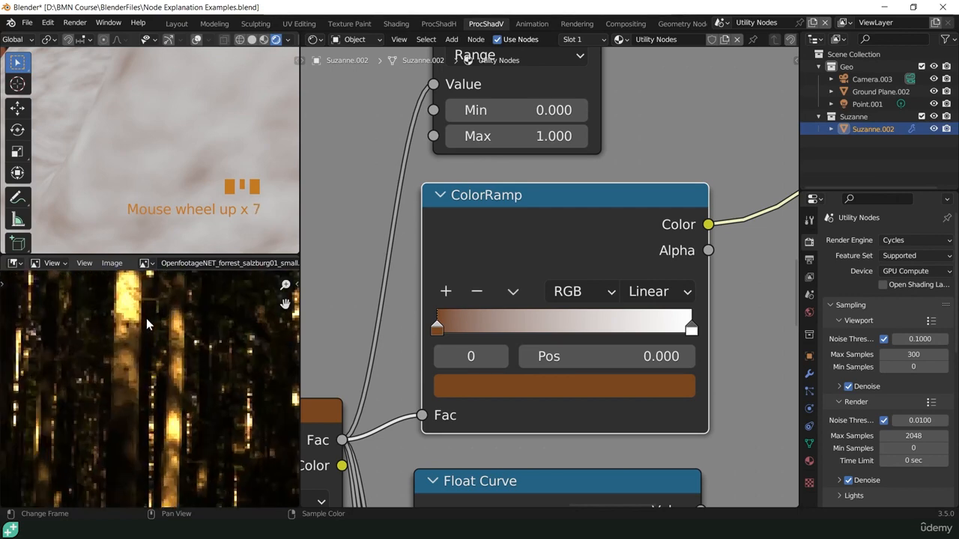
- Recolor the ColorRamp's white stop with the bright yellow sampled from the sunlit tree trunk in the forest image
left_click(689, 333)
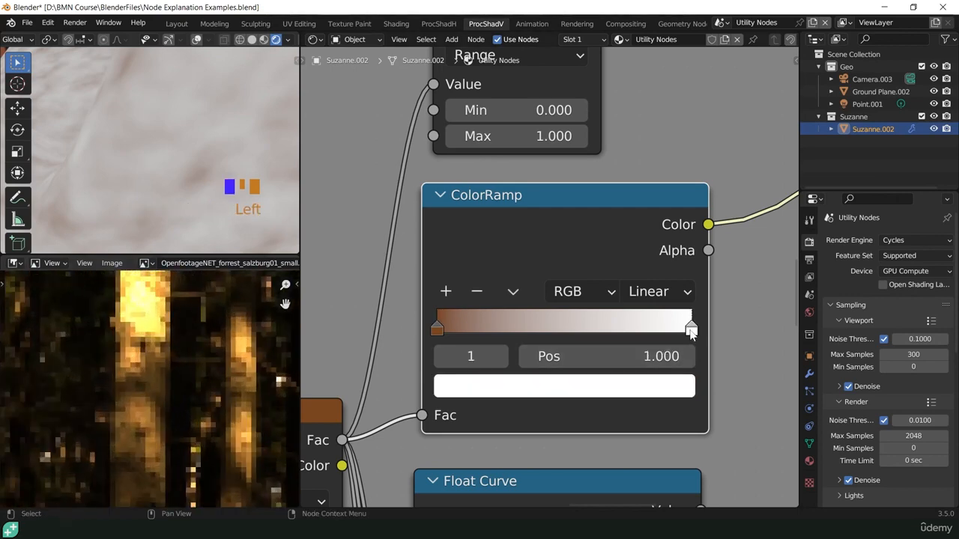
left_click(640, 387)
left_click(632, 280)
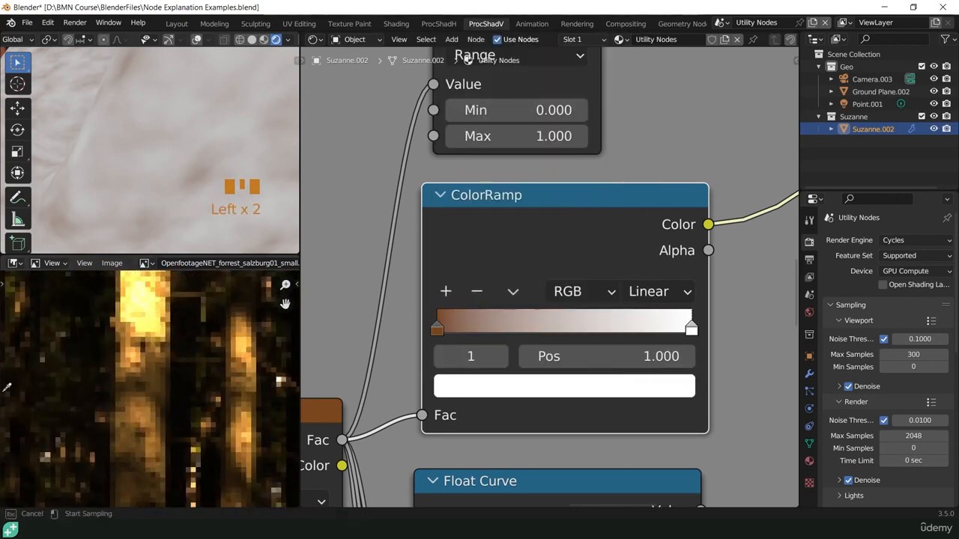
left_click(137, 295)
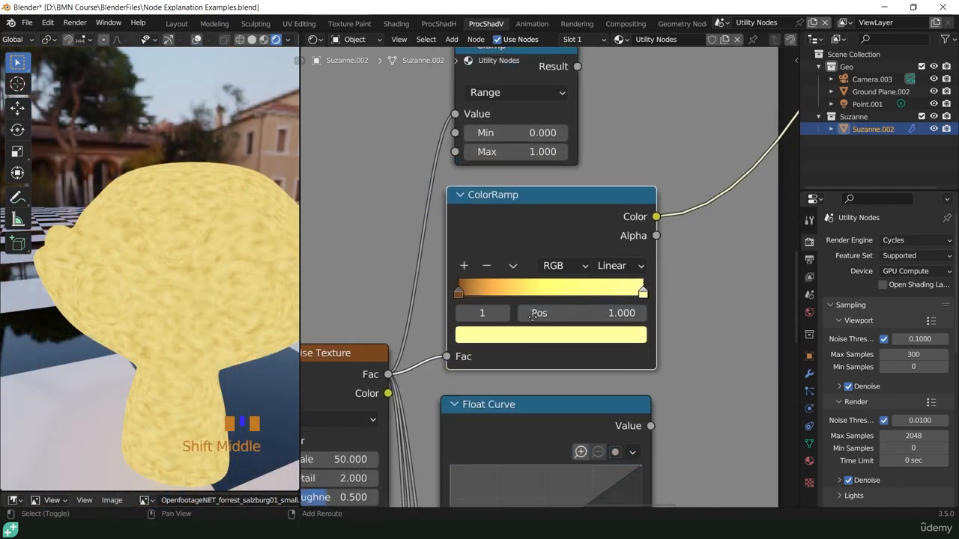
- Preview the Float Curve node on the monkey
middle_click_drag(529, 352, 529, 173, "shift")
left_click(531, 238, "ctrl+shift")
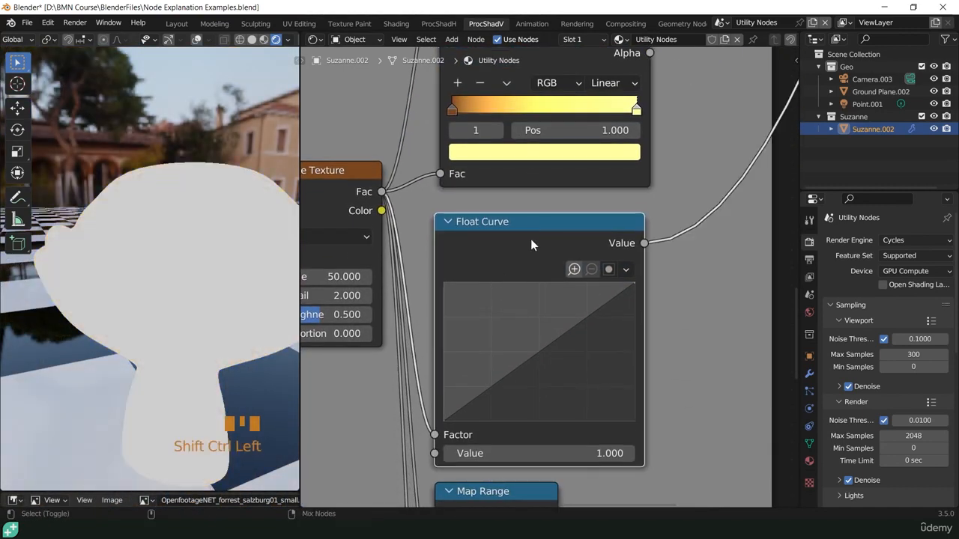
scroll(519, 254, "up", 2)
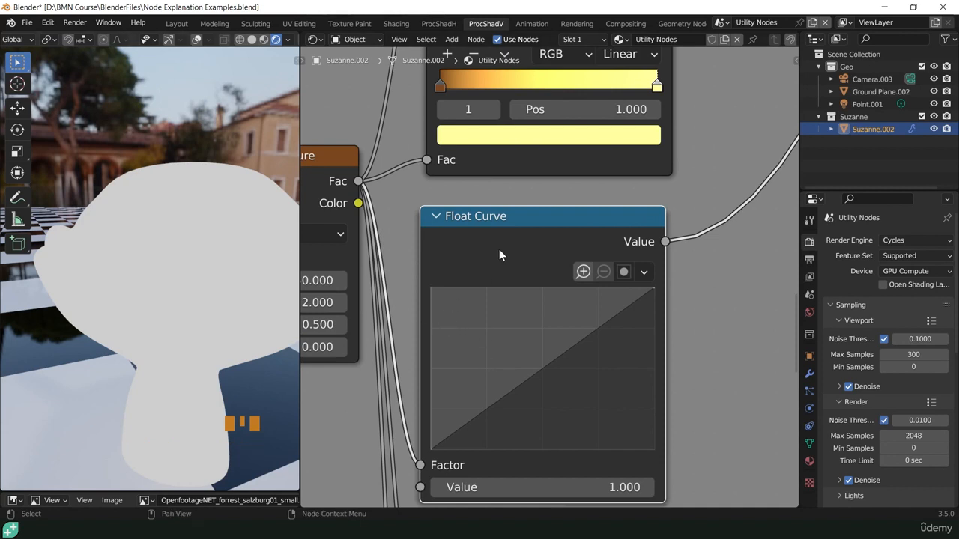
- Move the noise link on the Float Curve node from the Factor input to the Value input, and bend the curve's middle downward
left_click(513, 226, "ctrl+shift")
middle_click_drag(509, 336, 535, 246, "shift")
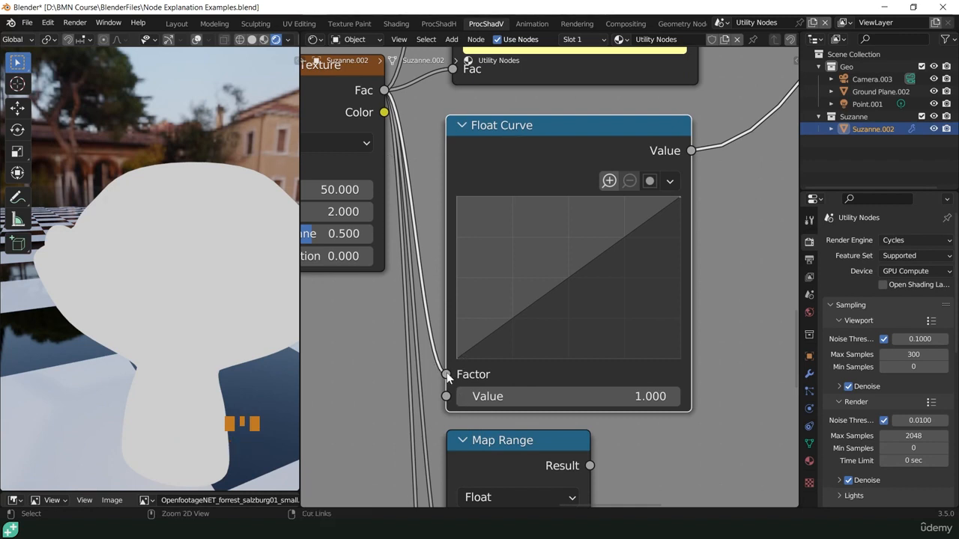
left_click_drag(447, 375, 447, 397, "ctrl")
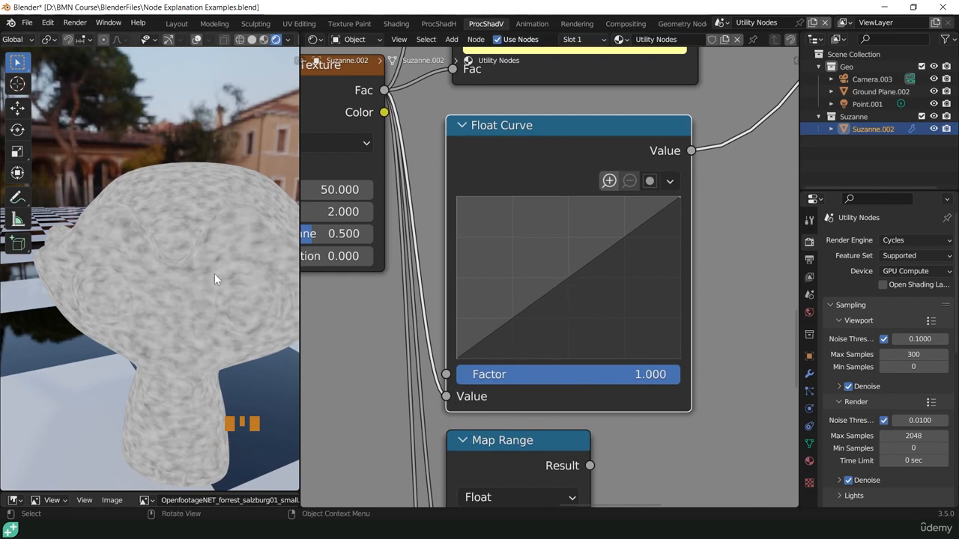
left_click_drag(569, 277, 596, 319)
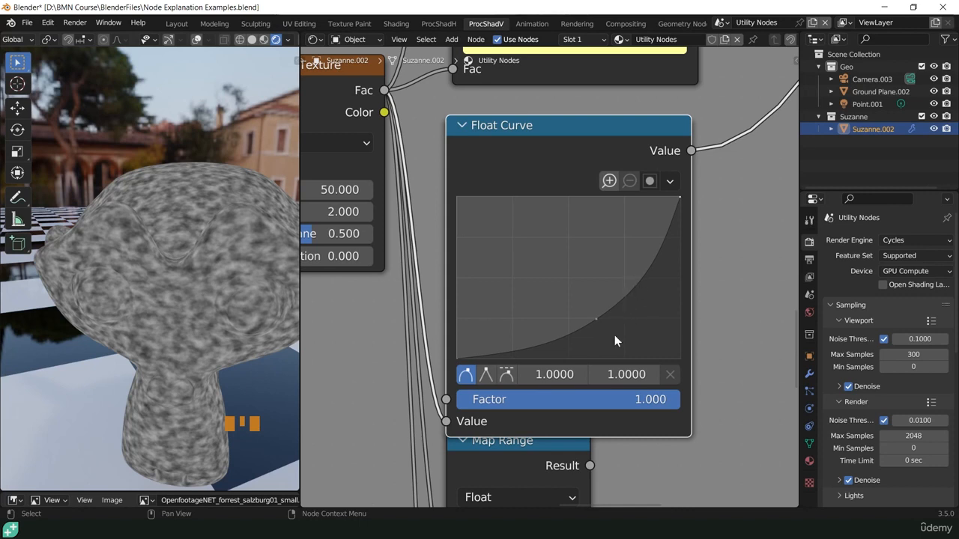
- Add another Float Curve point nearer the high end, place it at 0.75, 1.0, and give it a vector handle
left_click(642, 276)
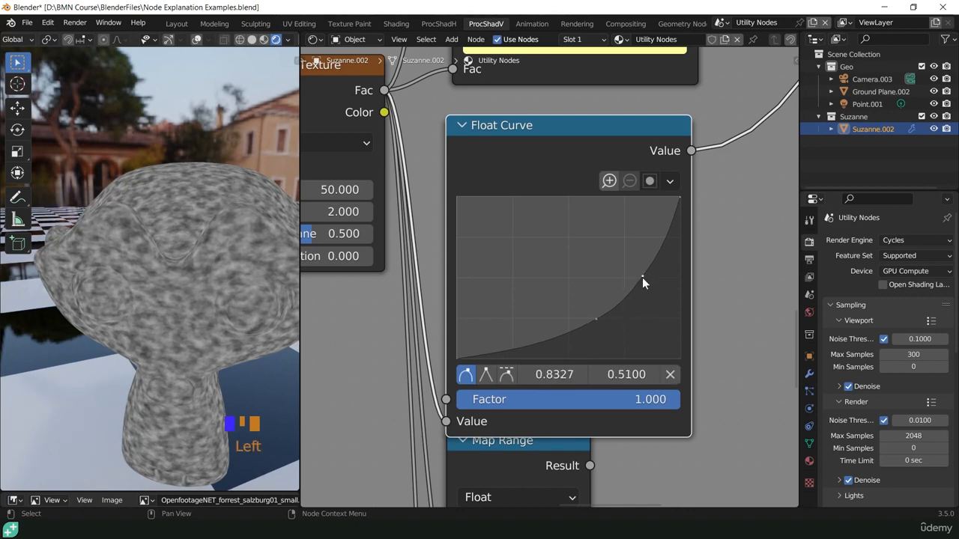
left_click(550, 377)
type(".")
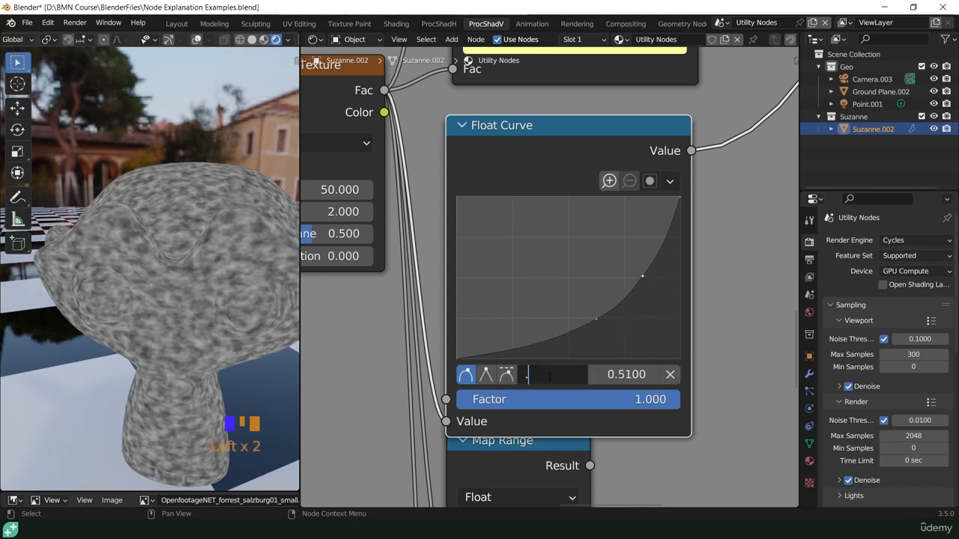
type("75")
key("Return")
left_click(628, 373)
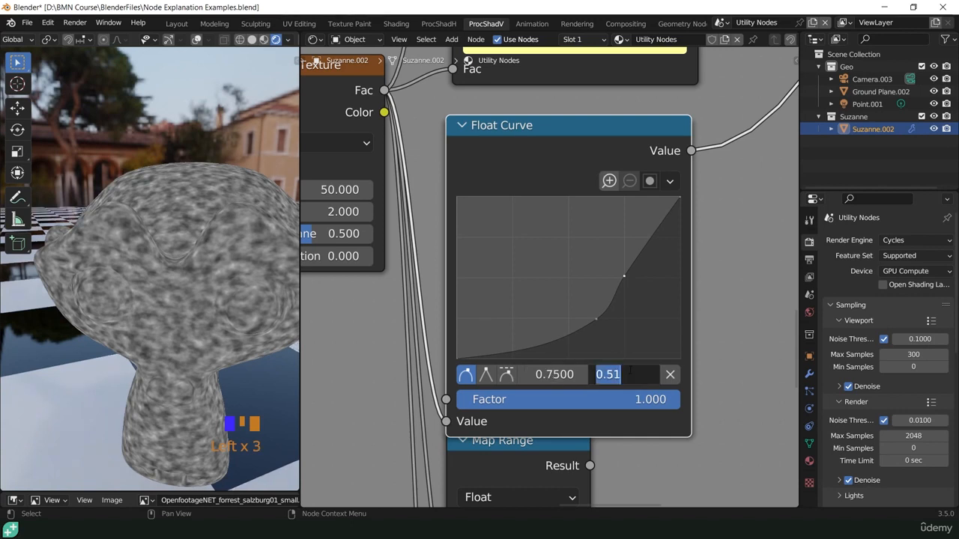
type("1")
key("Return")
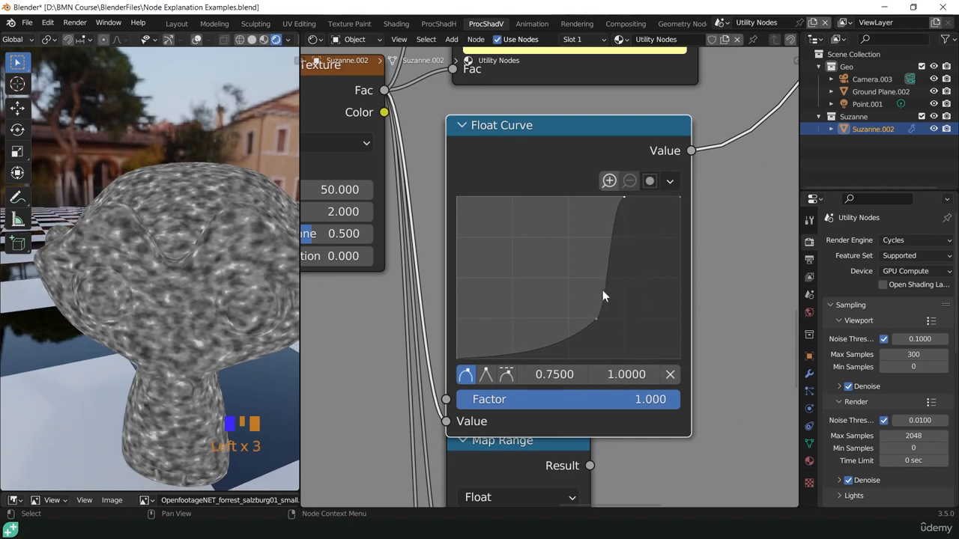
left_click(485, 375)
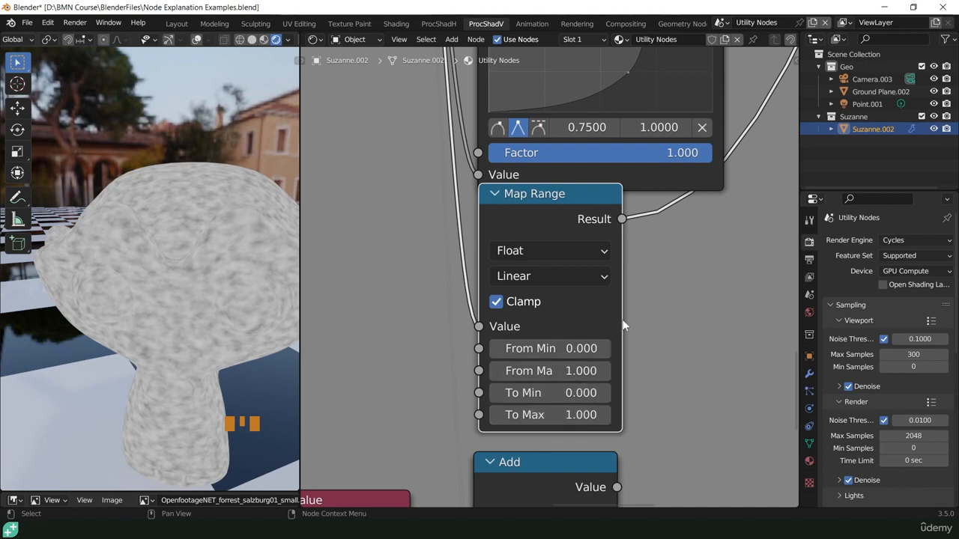
- Widen the Map Range node and set its From Min to 0.2 and From Max to 0.8
left_click_drag(621, 321, 673, 320)
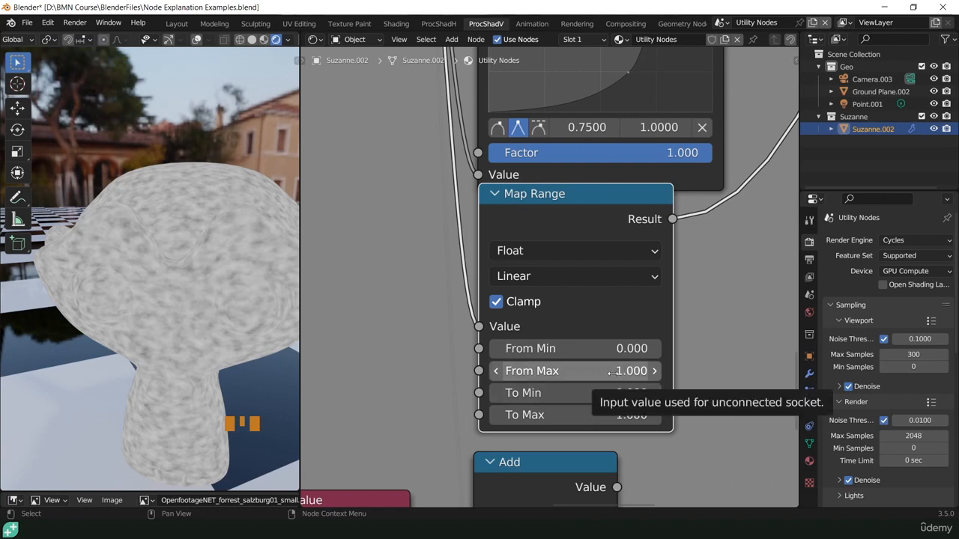
left_click(605, 350)
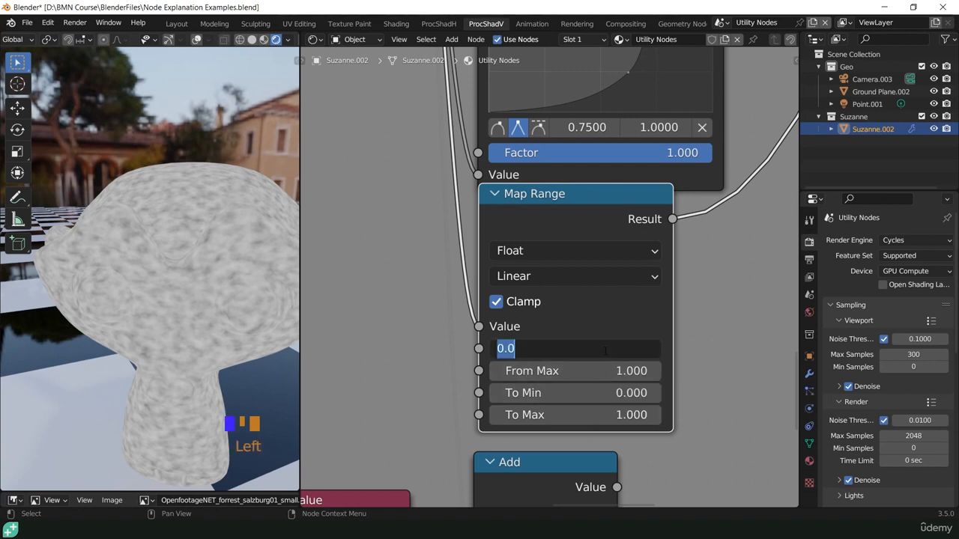
type(".2")
key("Return")
left_click(596, 370)
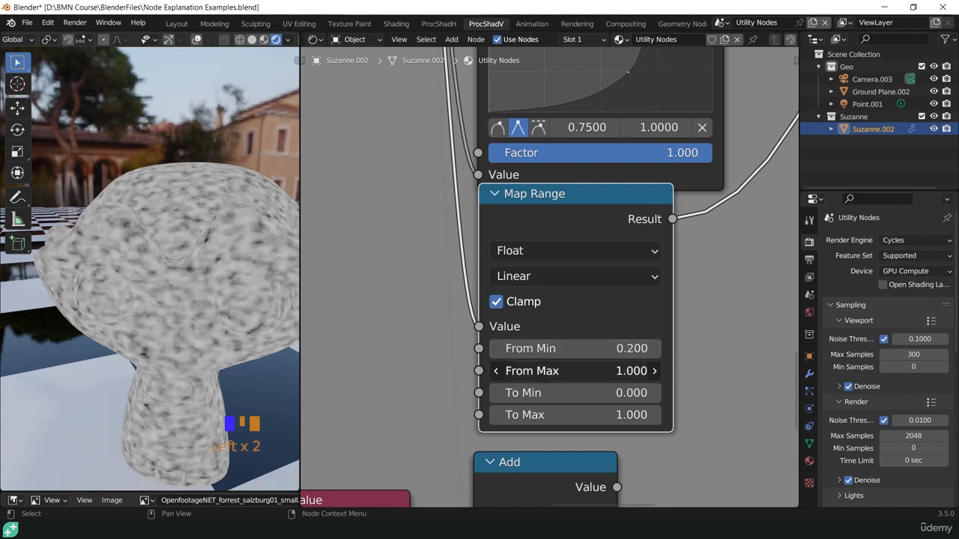
type(".8")
key("Return")
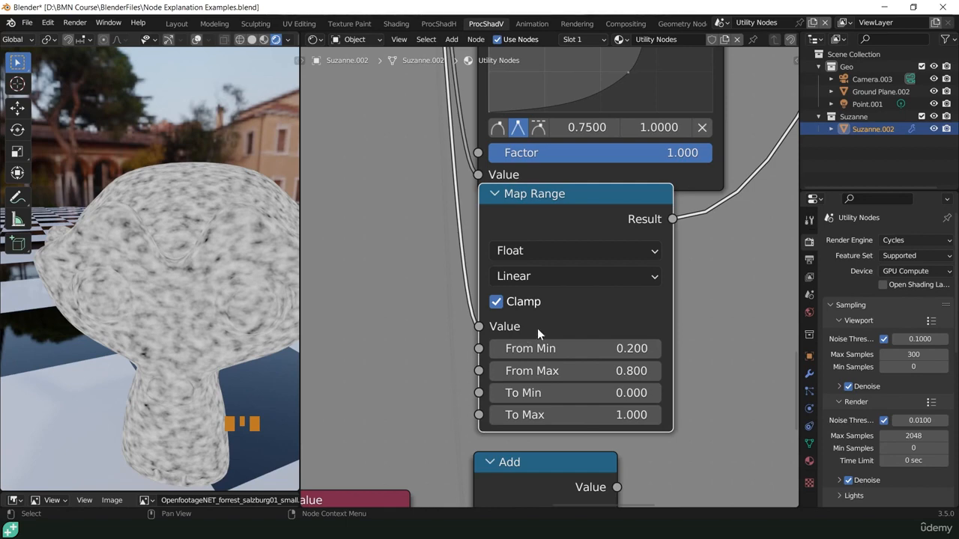
- Try Stepped Linear interpolation on the Map Range node and switch it to Smoother Step
middle_click_drag(537, 328, 497, 155, "shift")
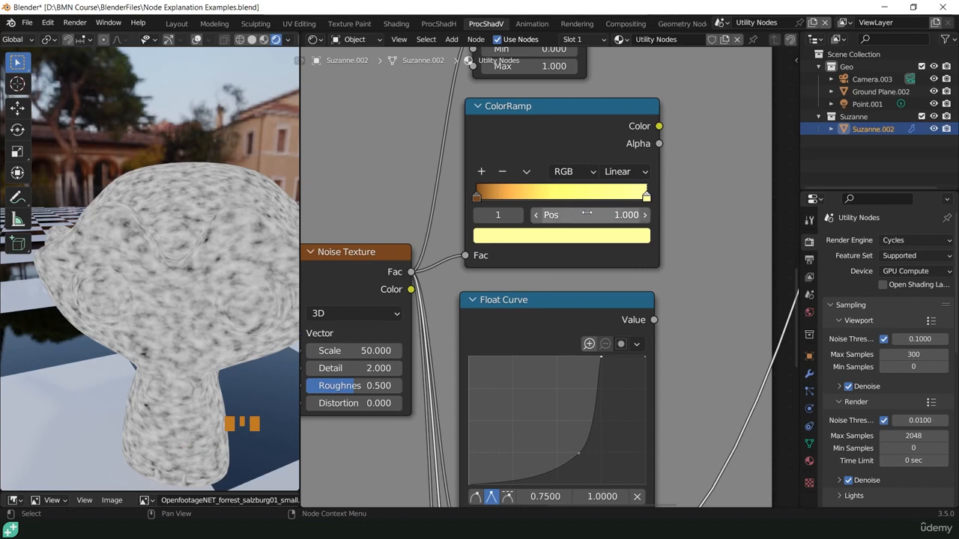
scroll(558, 385, "down", 3)
middle_click_drag(557, 457, 582, 168)
scroll(529, 313, "up", 8)
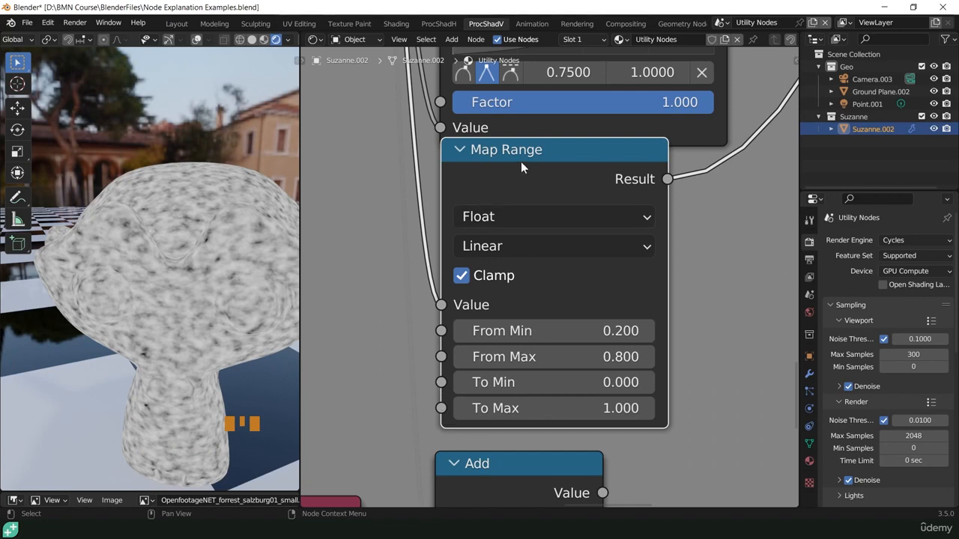
left_click(492, 247)
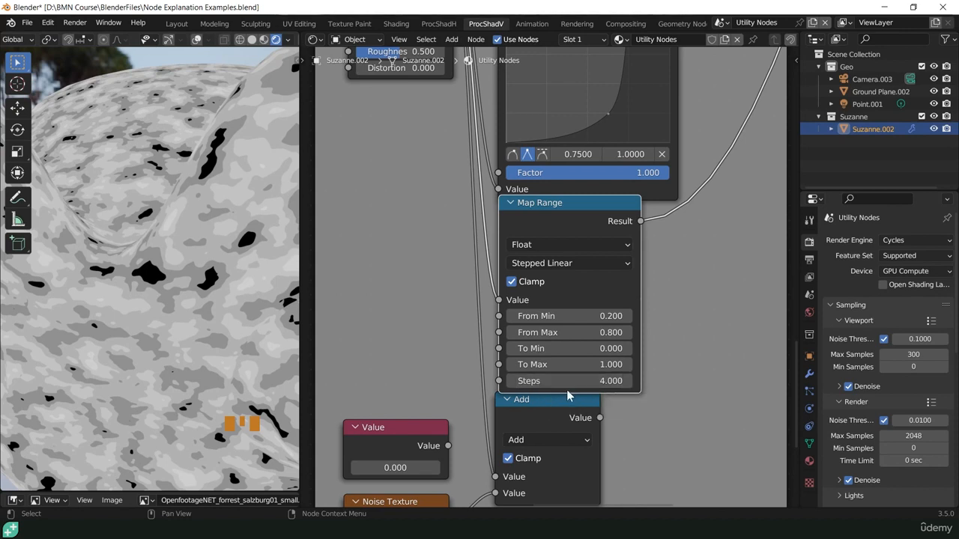
left_click(589, 262)
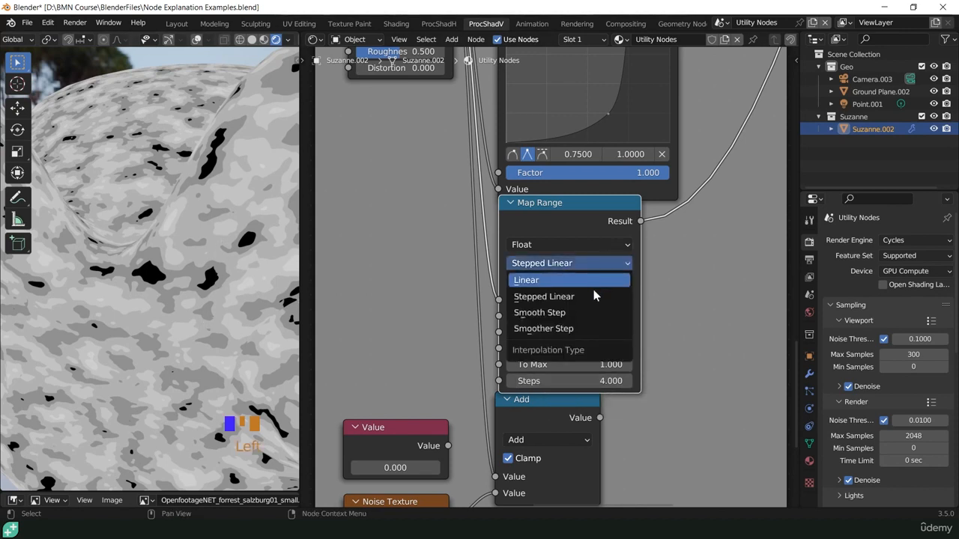
left_click(528, 330)
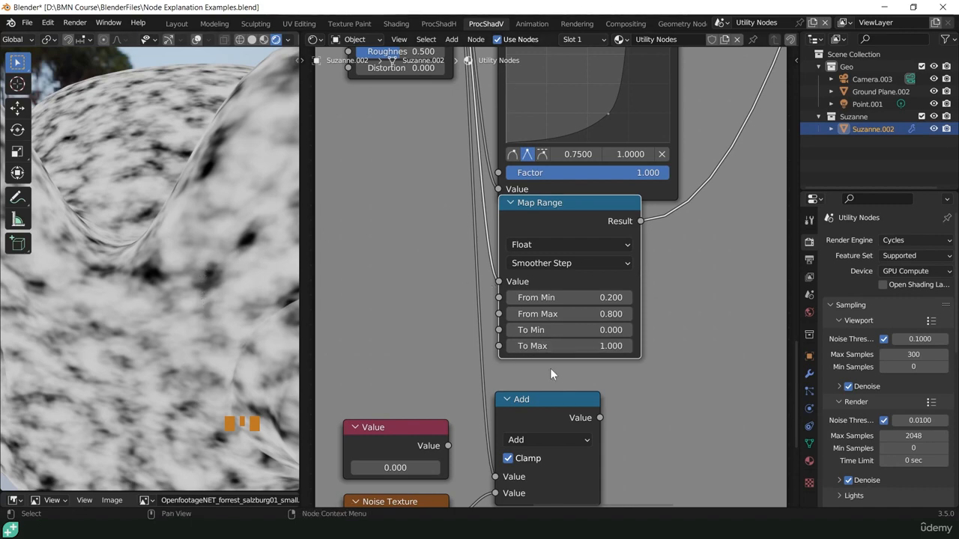
- Add a spare Math node beside the existing Add node to view its list of operations, and delete it
middle_click_drag(579, 412, 494, 252)
scroll(530, 223, "up", 3)
scroll(530, 225, "down", 2)
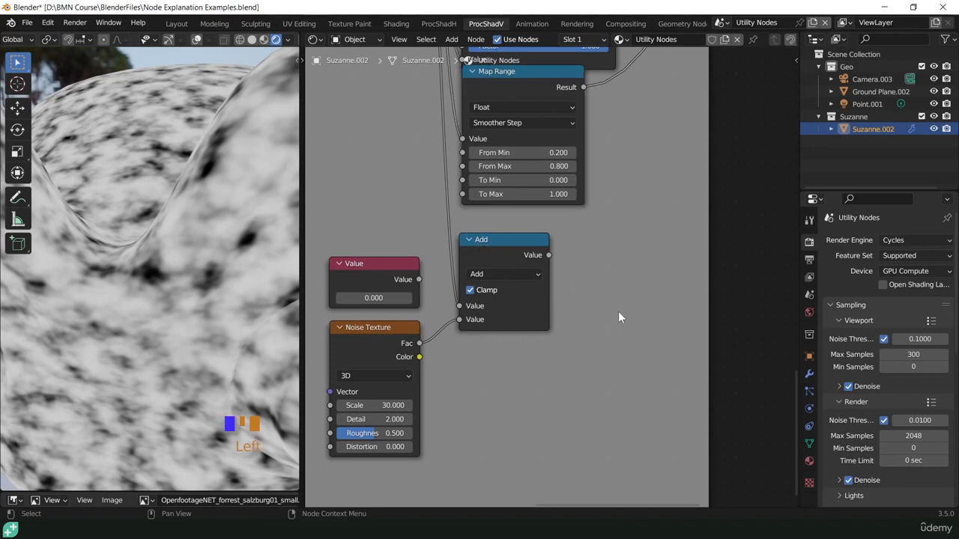
key("shift+a")
mouse_move(562, 405)
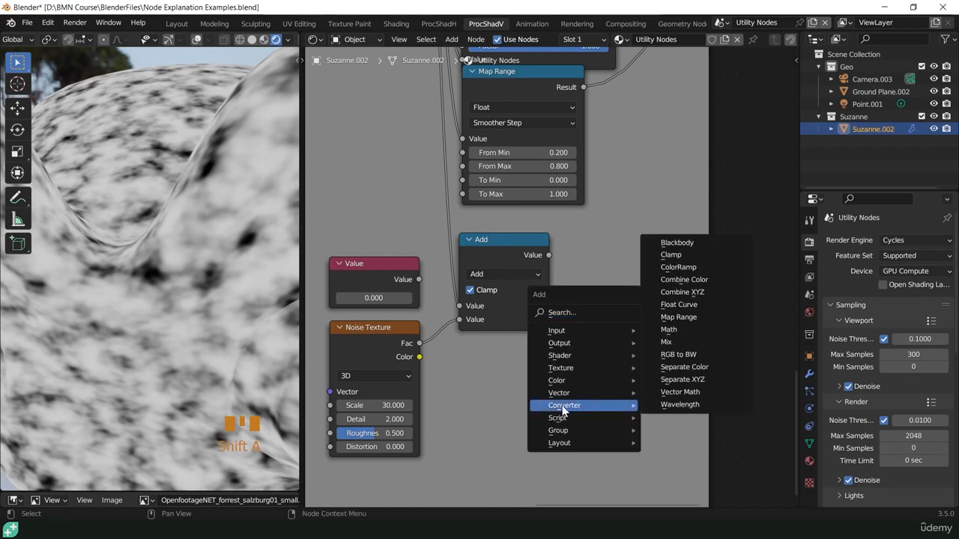
left_click(697, 327)
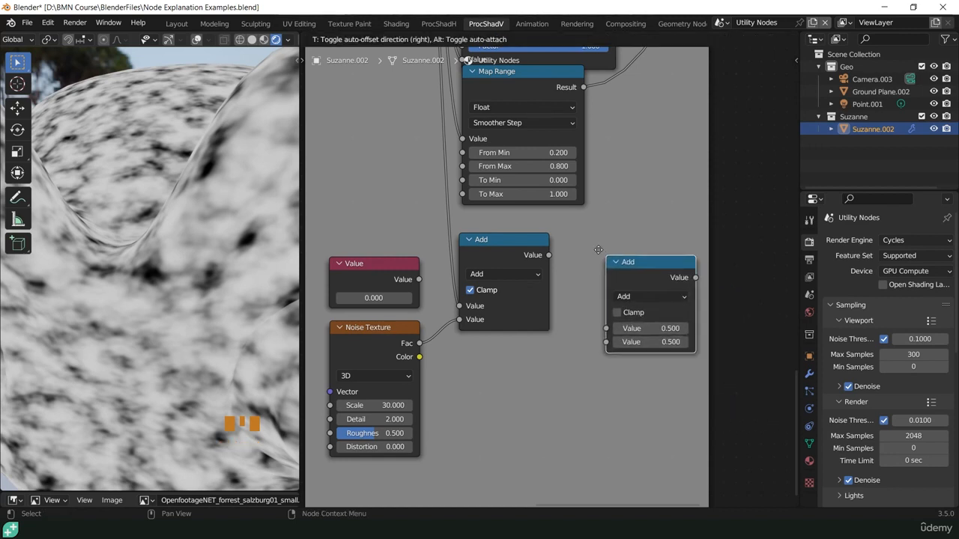
left_click(564, 235)
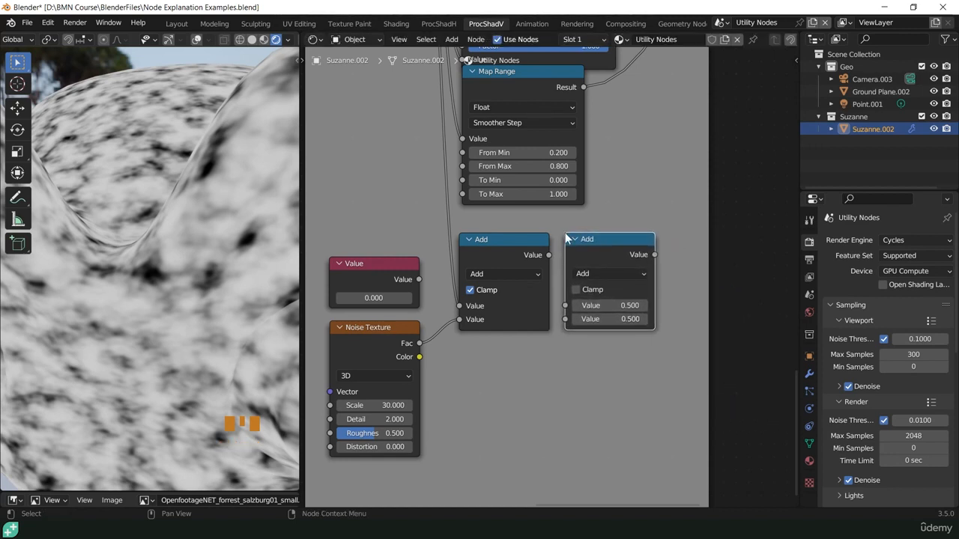
left_click(596, 273)
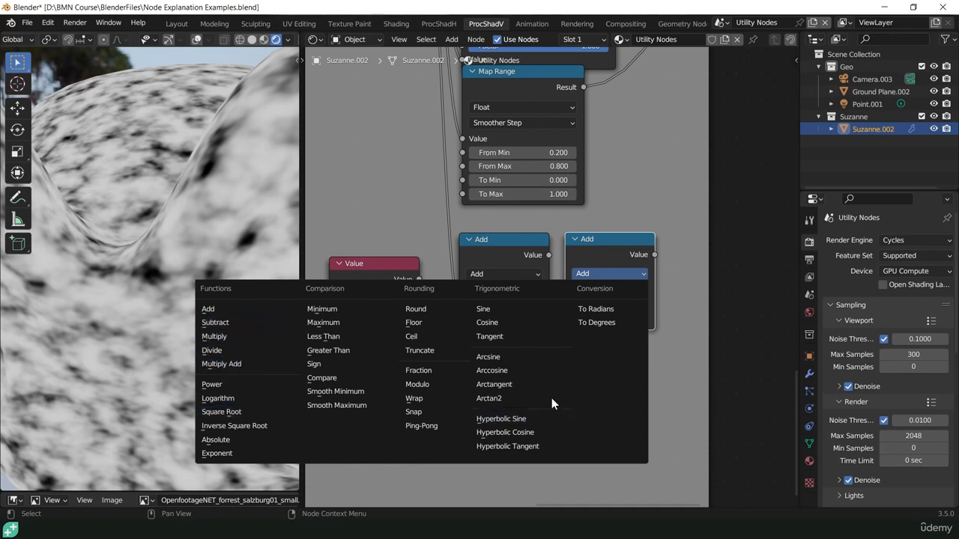
left_click(609, 241)
key("Delete")
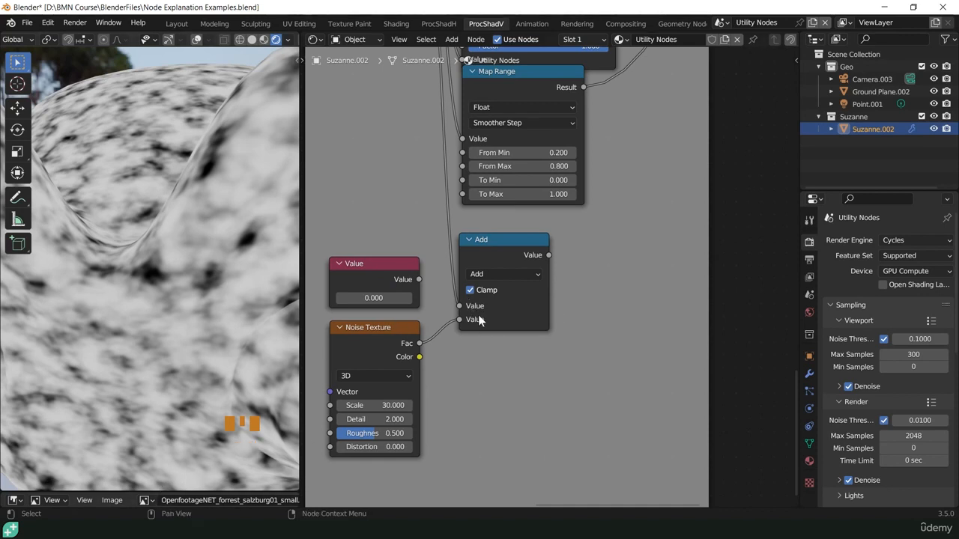
- Preview the Add node on the monkey and toggle its Clamp option to compare the results
left_click(495, 244, "ctrl+shift")
scroll(485, 297, "down", 4)
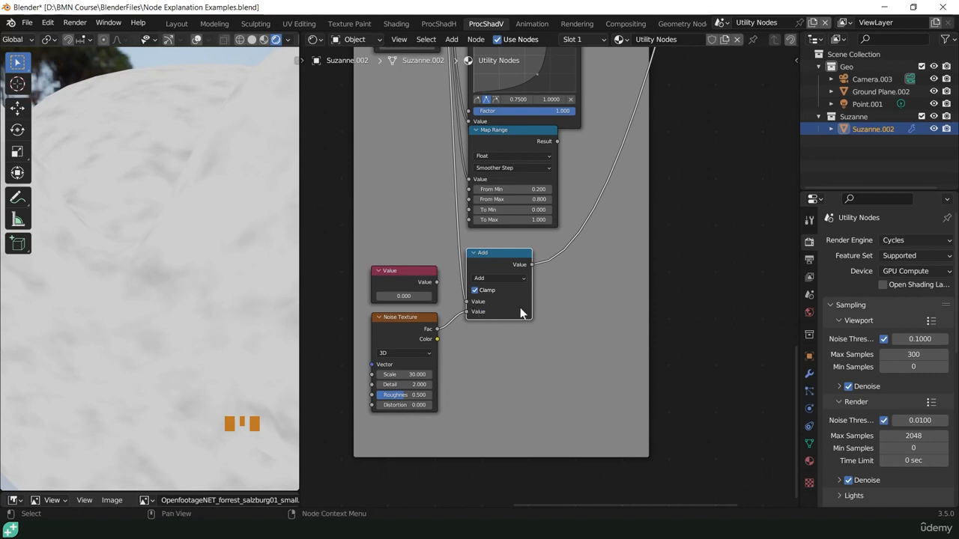
left_click(474, 290)
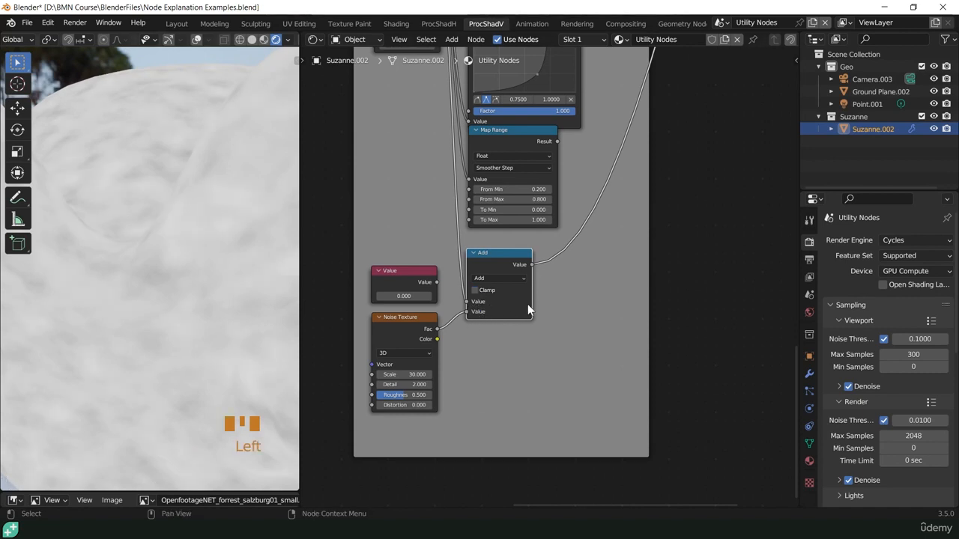
left_click(478, 291)
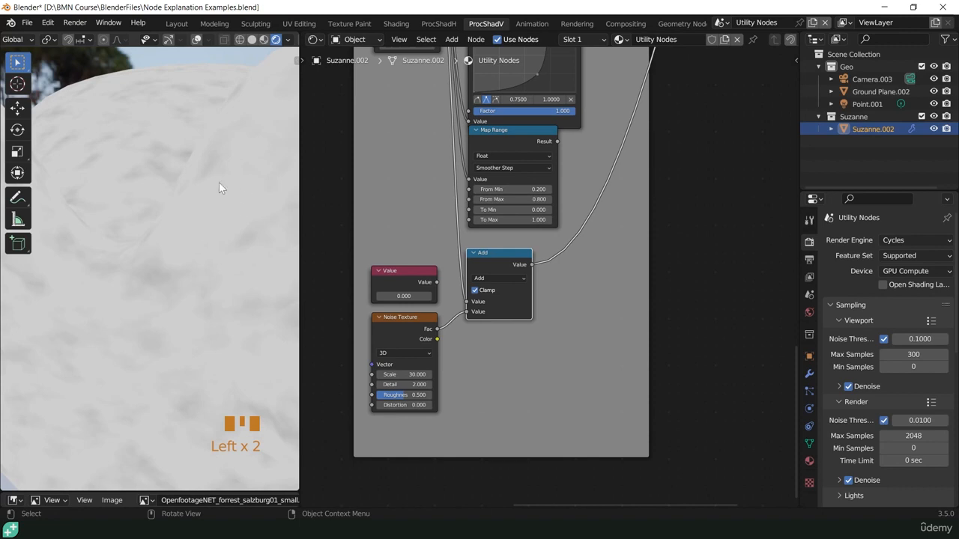
left_click(475, 289)
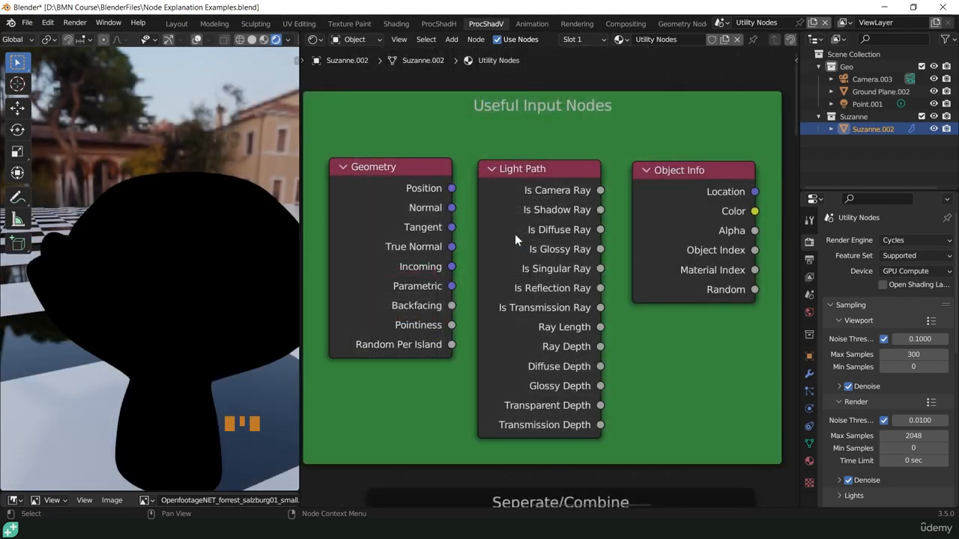
- Preview the Geometry node on the monkey, moving the preview link from Position to Random Per Island and on to Object Info's Random output
middle_click(515, 234, "shift")
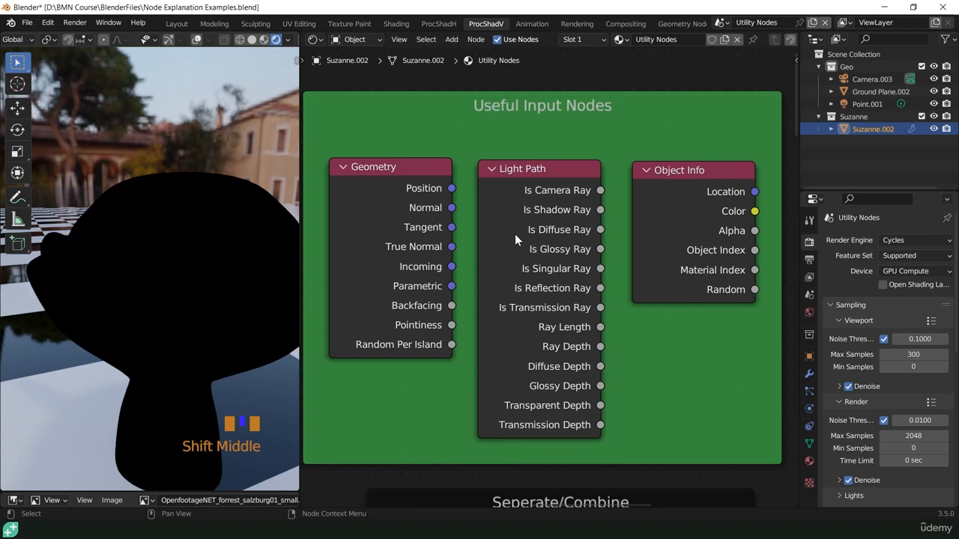
middle_click(514, 233, "shift")
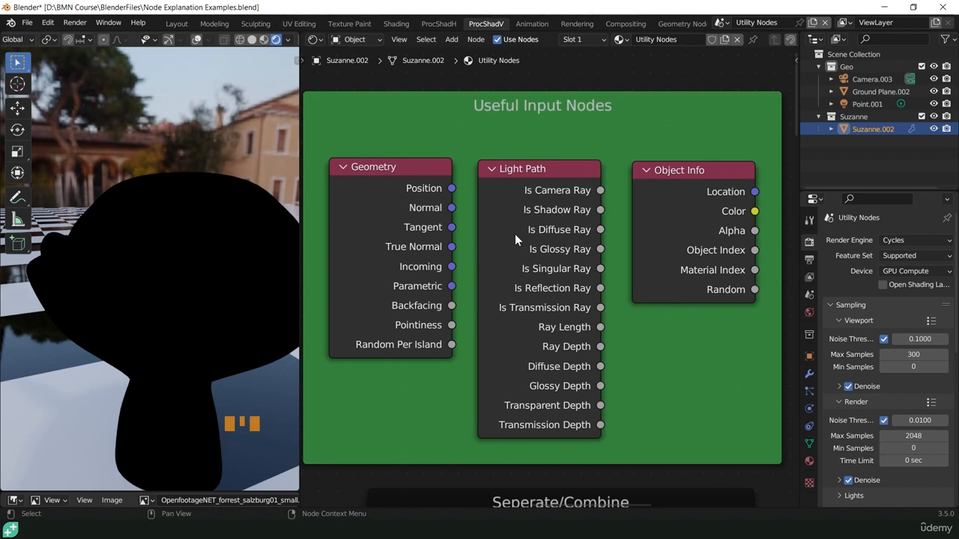
left_click(376, 182, "ctrl+shift")
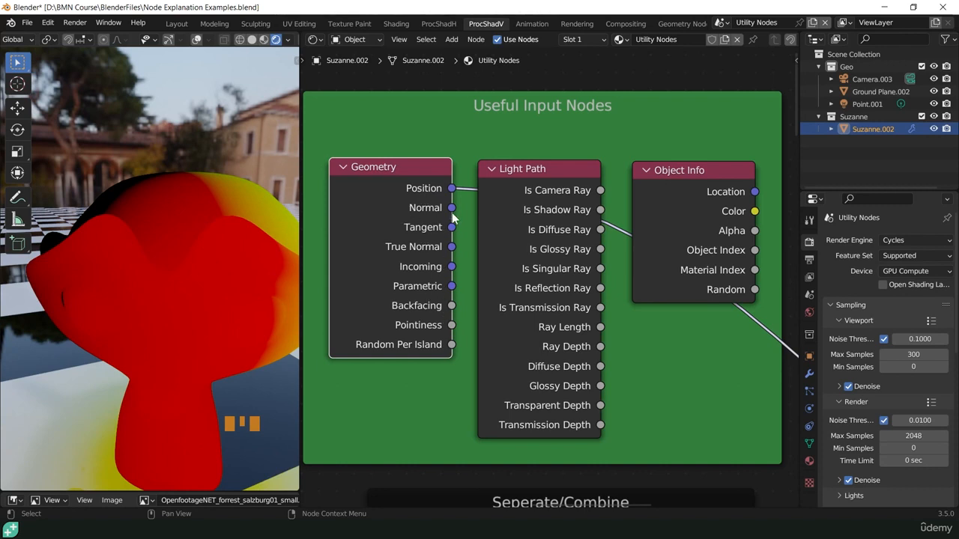
left_click_drag(453, 191, 452, 344, "ctrl")
middle_click_drag(222, 304, 194, 304)
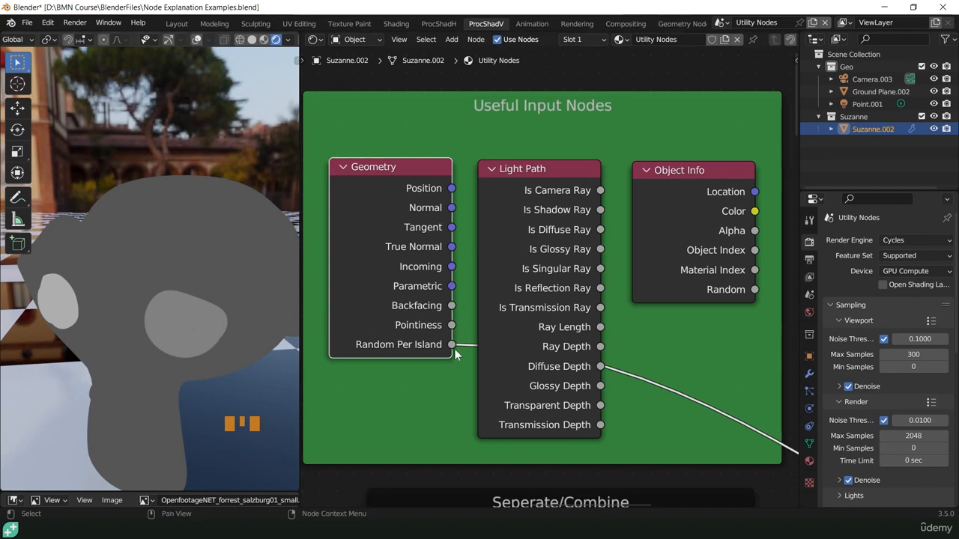
left_click_drag(452, 346, 754, 291, "ctrl")
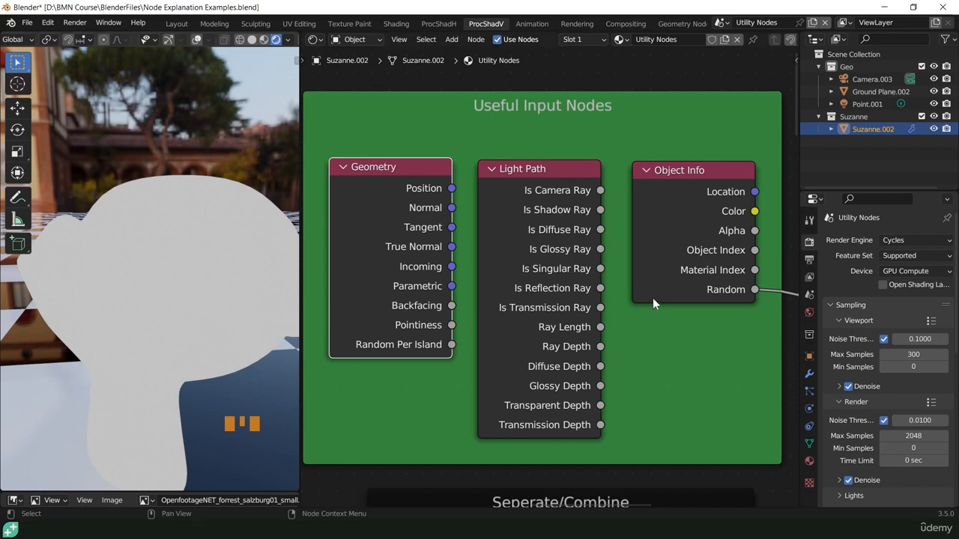
- Preview the Light Path node's Is Camera Ray output with the monkey's floor reflection in view, and move the link to Is Glossy Ray
left_click(512, 171, "ctrl+shift")
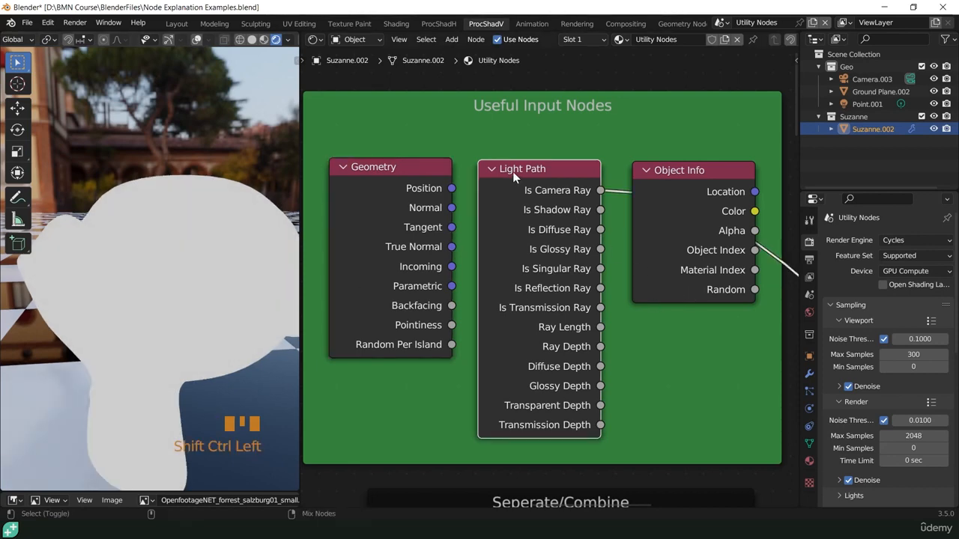
scroll(215, 357, "down", 2)
middle_click_drag(194, 384, 222, 288, "shift")
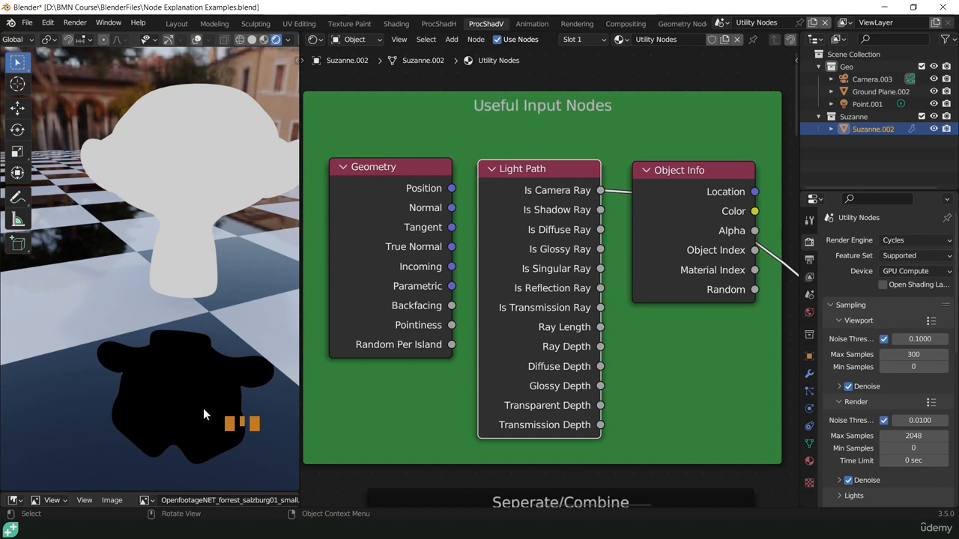
left_click_drag(601, 190, 604, 249, "ctrl")
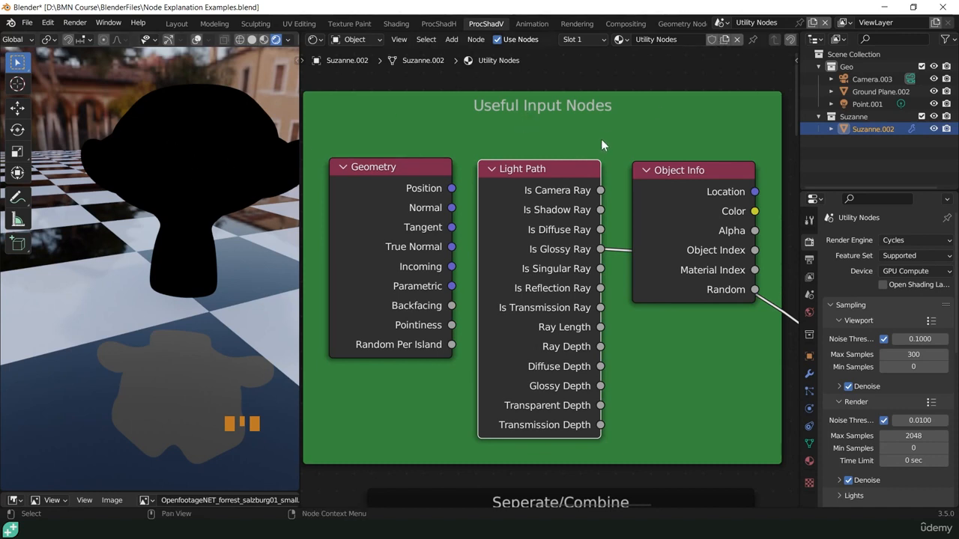
- Switch to the One Way Glass Example scene and show the room through its camera in a widened 3D viewport
left_click(719, 24)
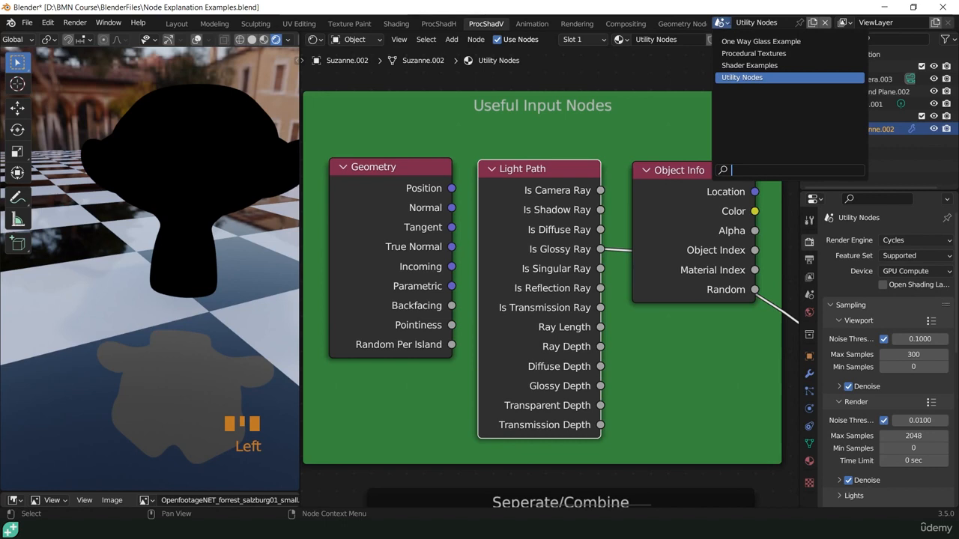
left_click(744, 41)
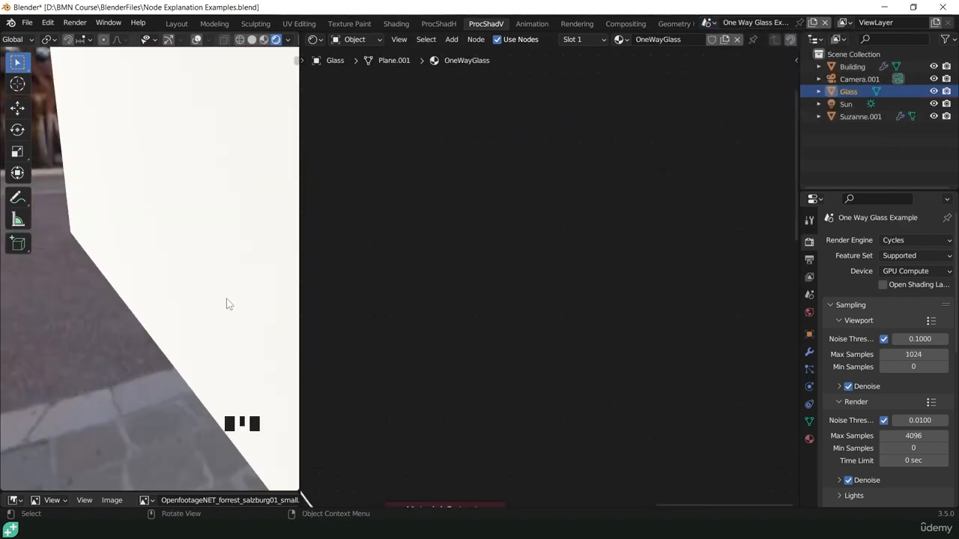
key("KP_0")
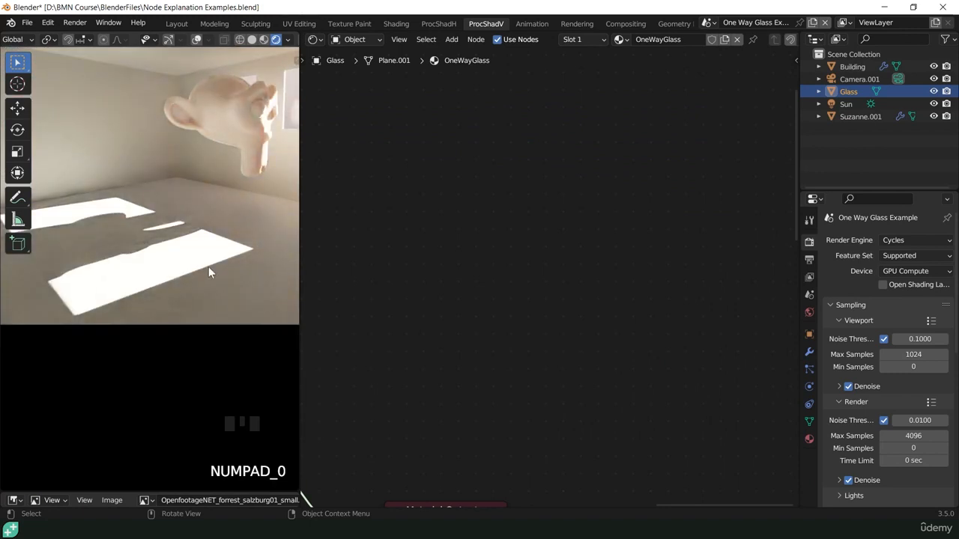
scroll(209, 271, "down", 3)
left_click_drag(312, 230, 561, 231)
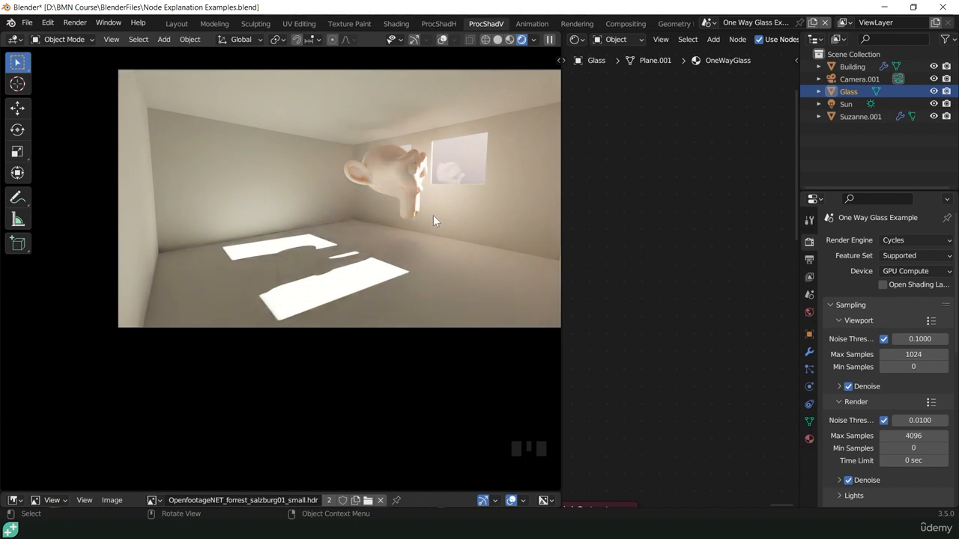
left_click(456, 157)
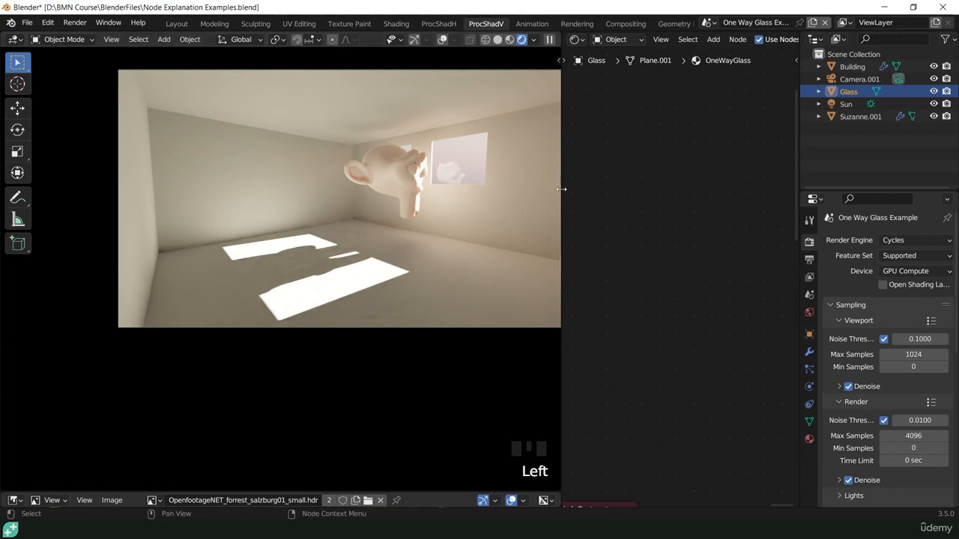
- Widen the node editor and examine the One_Sided_Glass node setup feeding the glass material's output
left_click_drag(561, 189, 364, 182)
scroll(614, 155, "down", 8)
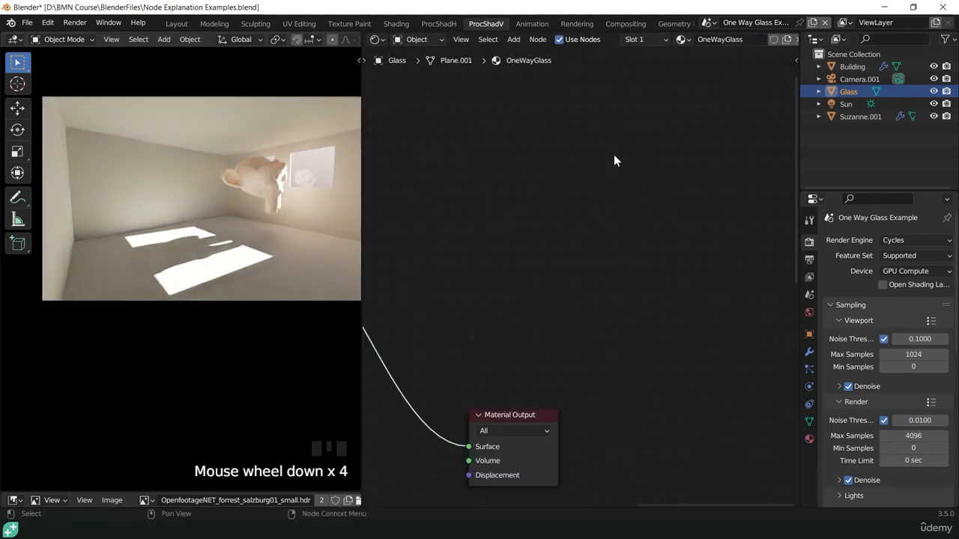
middle_click_drag(552, 248, 751, 217, "shift")
scroll(638, 220, "down", 4)
middle_click_drag(639, 220, 635, 242, "shift")
scroll(590, 260, "up", 6)
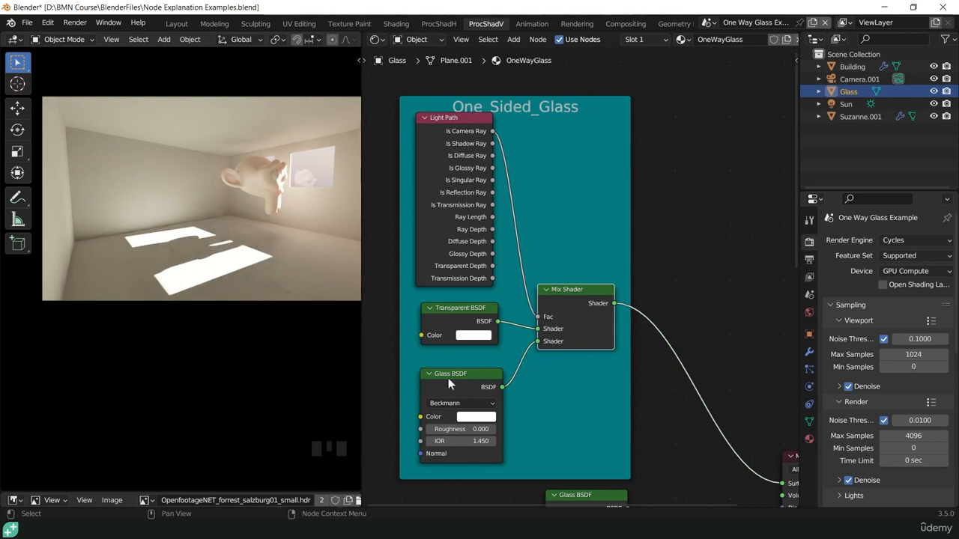
- Preview the standalone Glass BSDF on the window, and return the preview to the One_Sided_Glass Mix Shader to compare the room lighting
scroll(608, 391, "down", 2)
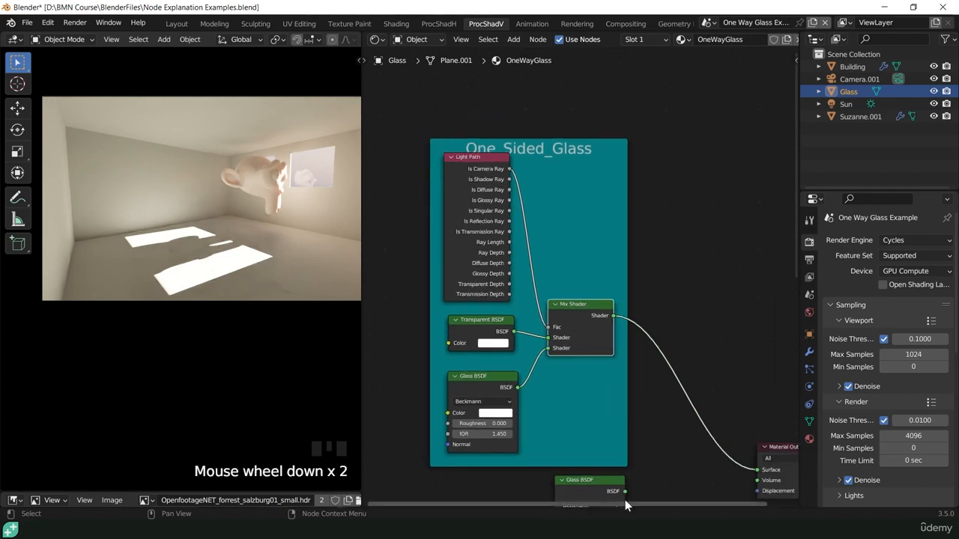
middle_click_drag(609, 390, 596, 242, "shift")
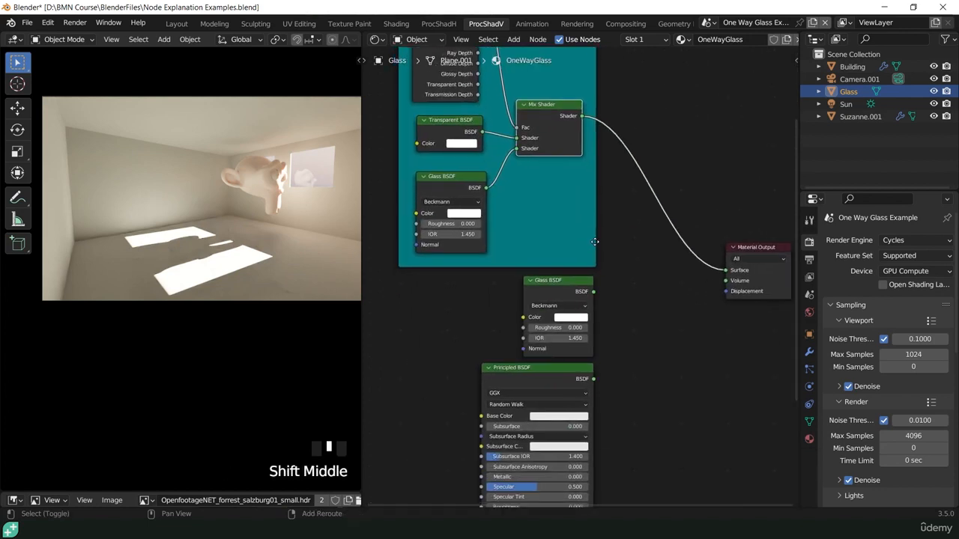
left_click(552, 285, "ctrl+shift")
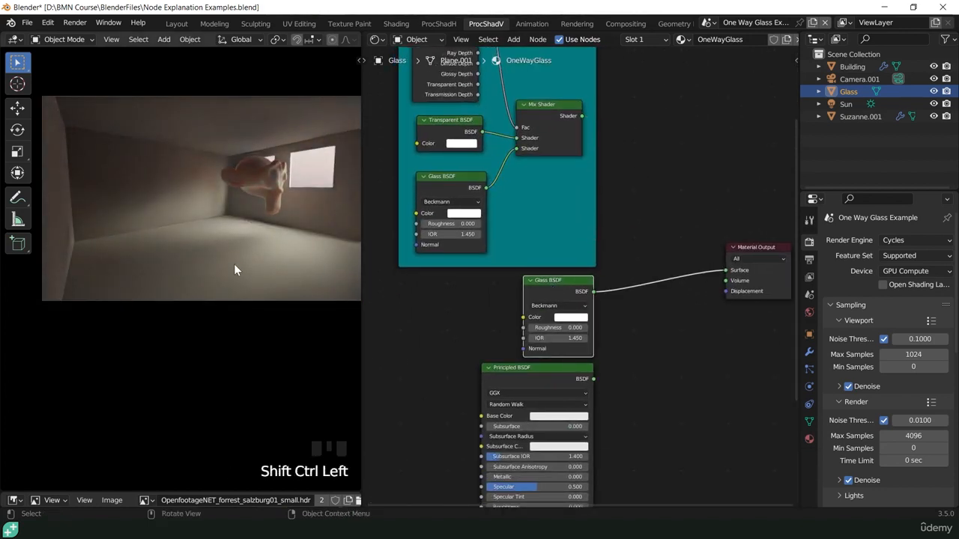
scroll(231, 281, "down", 2)
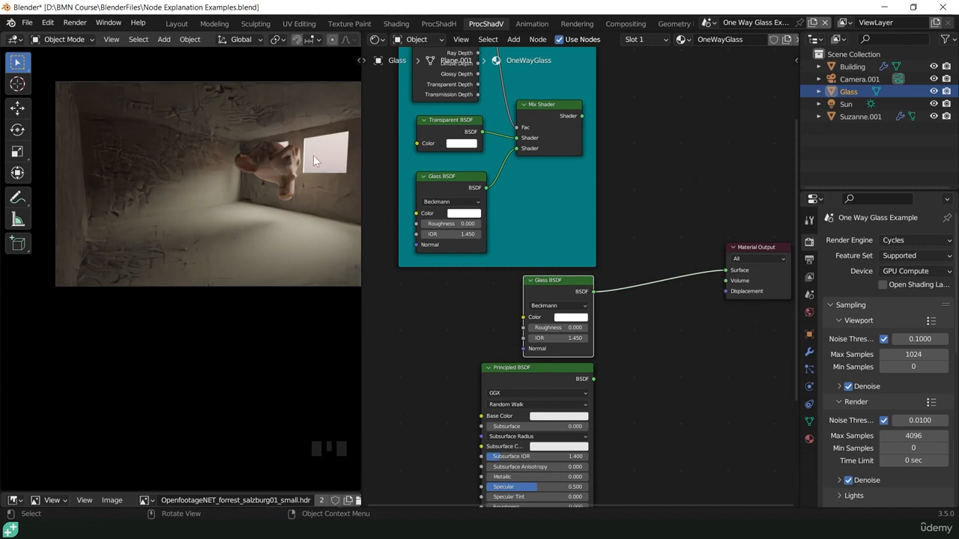
left_click(536, 102, "ctrl+shift")
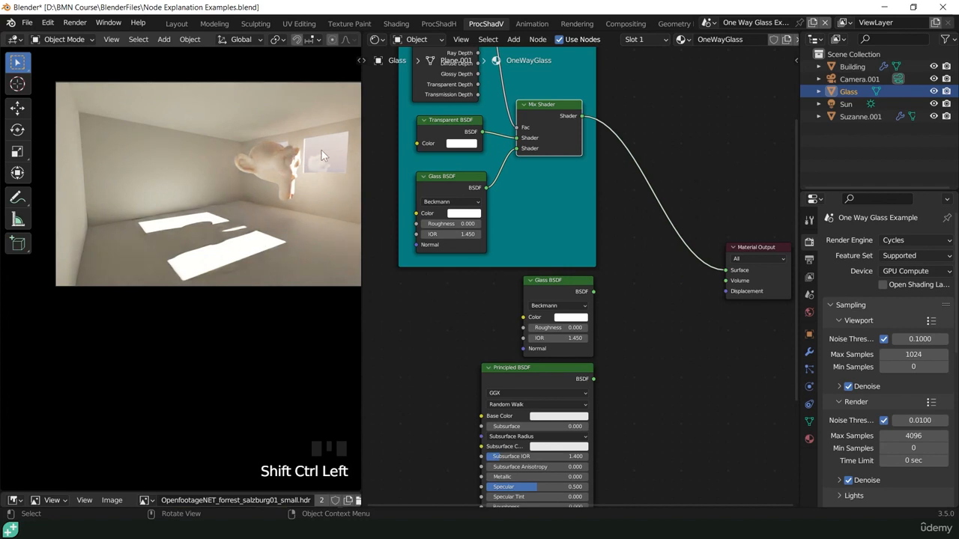
scroll(321, 161, "up", 2)
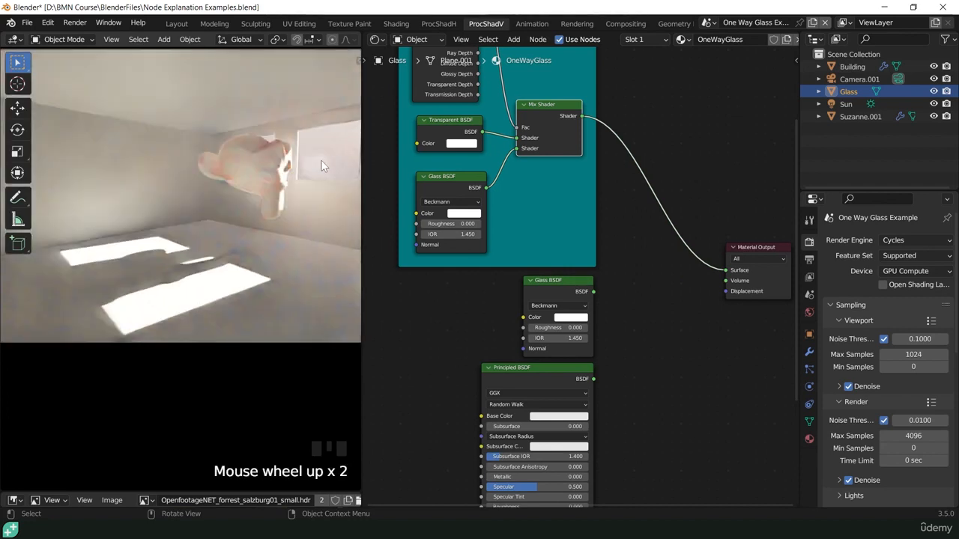
scroll(322, 161, "up", 2)
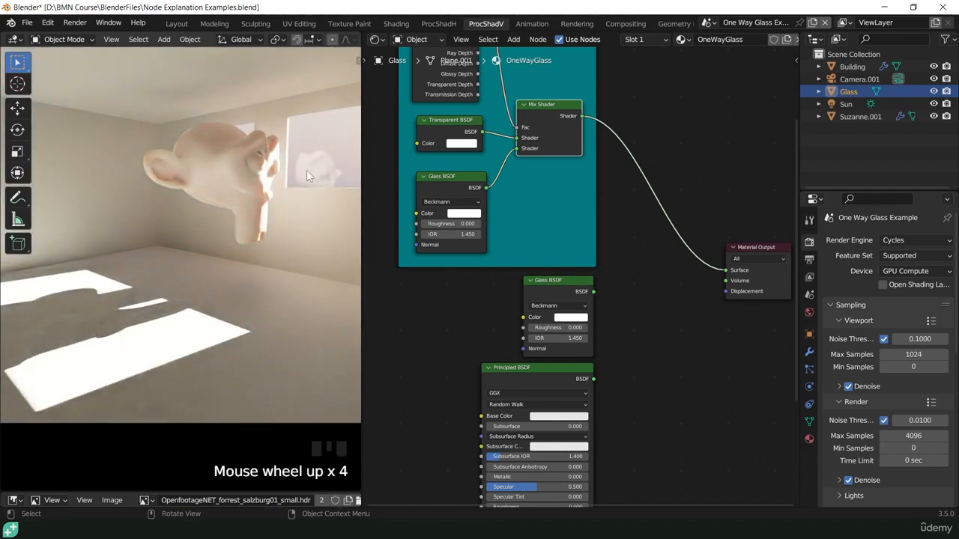
scroll(190, 226, "down", 3)
- Preview the Principled BSDF on the window, and reconnect the One_Sided_Glass Mix Shader to compare the light and reflection
middle_click_drag(519, 377, 506, 280)
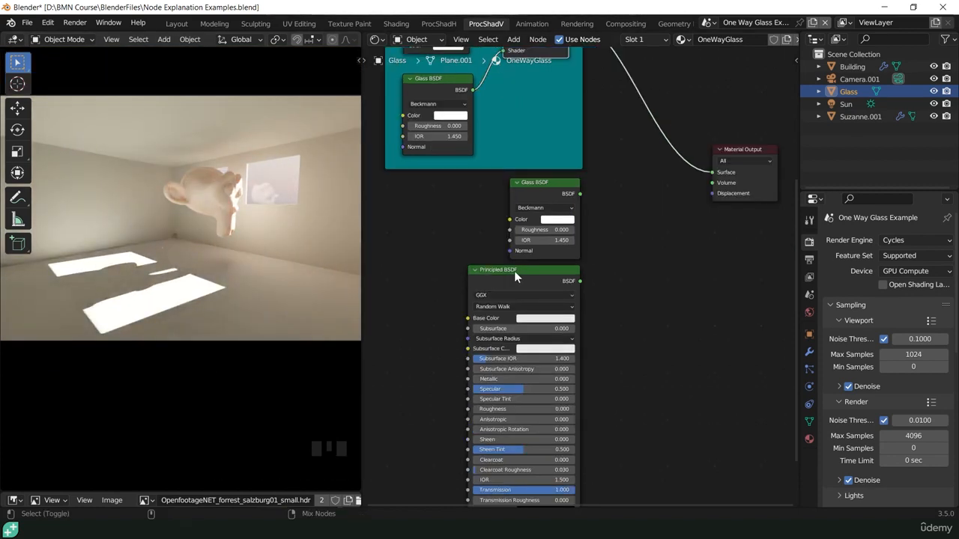
left_click(513, 271, "ctrl+shift")
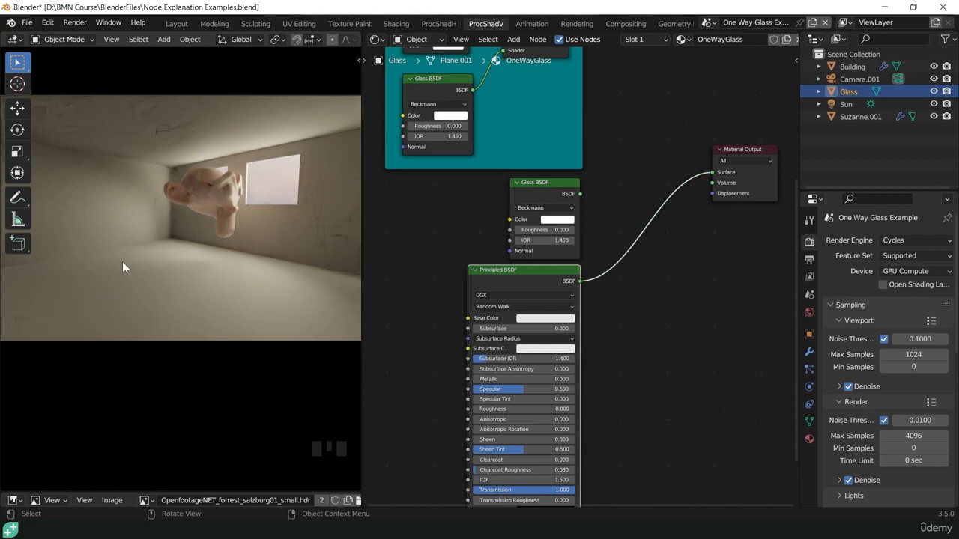
middle_click_drag(502, 256, 462, 348, "shift")
left_click(553, 239, "ctrl+shift")
scroll(200, 283, "up", 2)
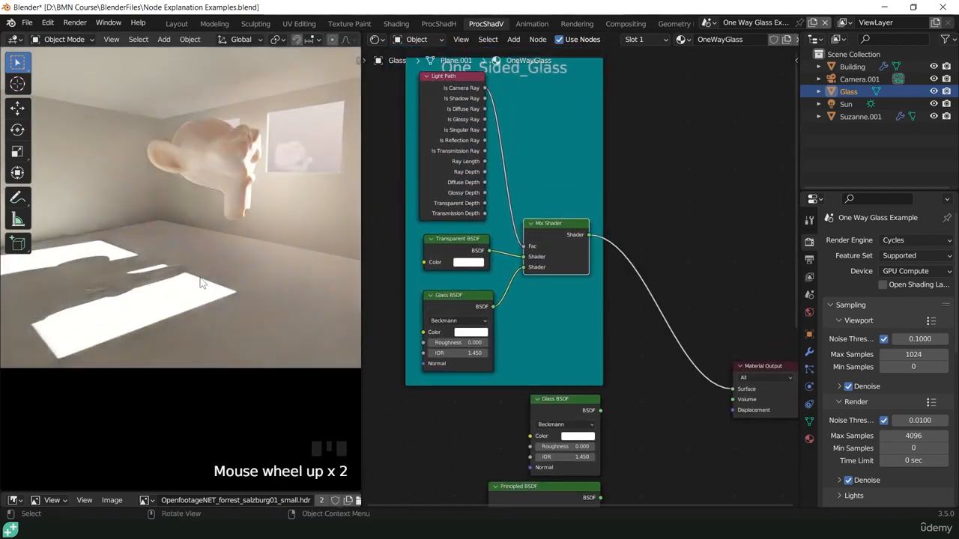
scroll(260, 159, "down", 1)
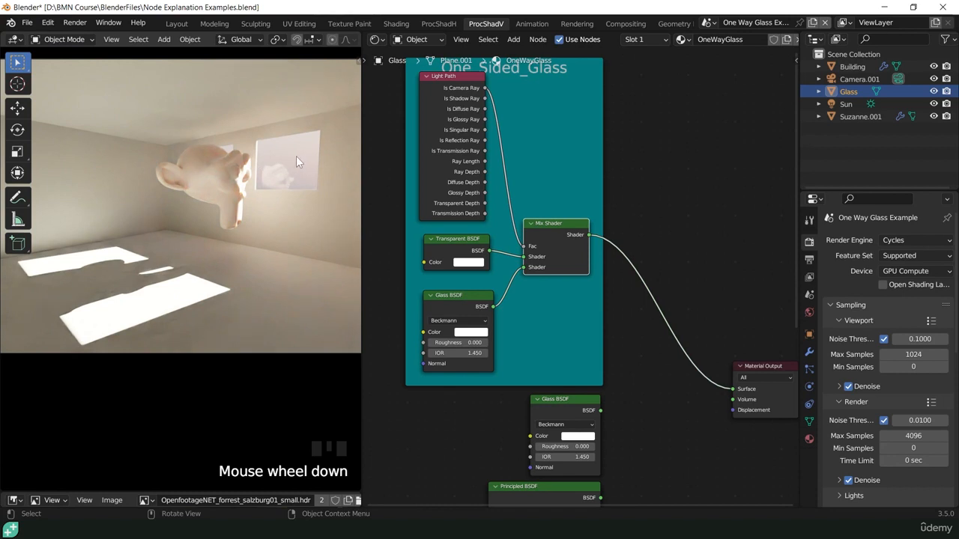